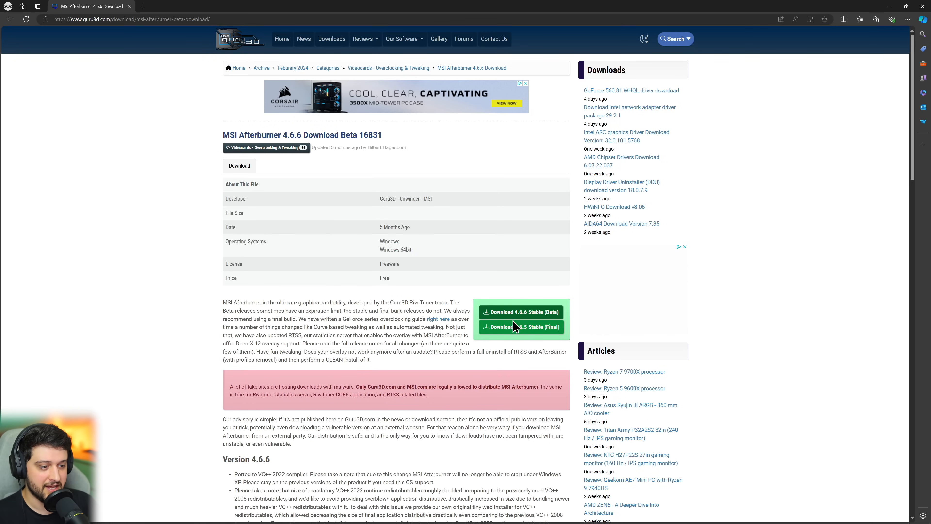
- Download MSI Afterburner 4.6.6 Stable (Beta) and run MSIAfterburnerSetup466Beta3 directly from the zip archive without extracting it
click(524, 314)
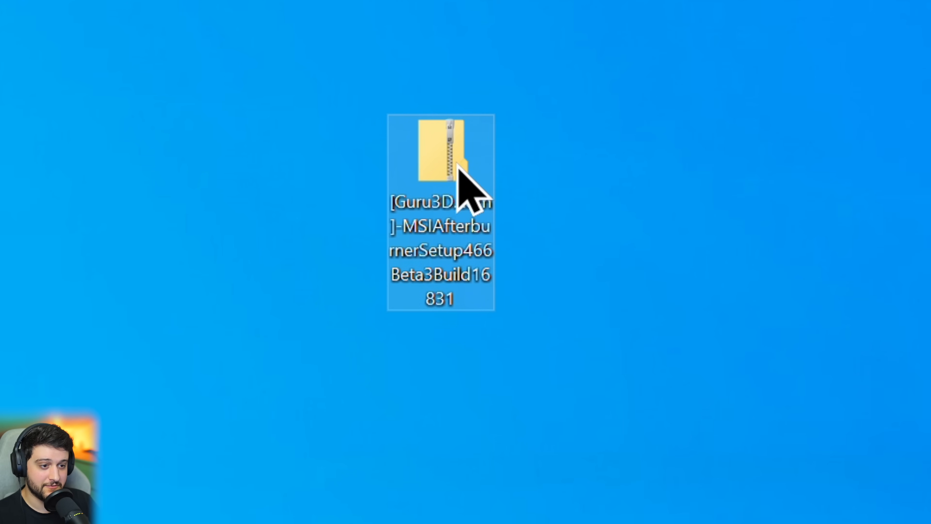
double_click(459, 167)
double_click(605, 129)
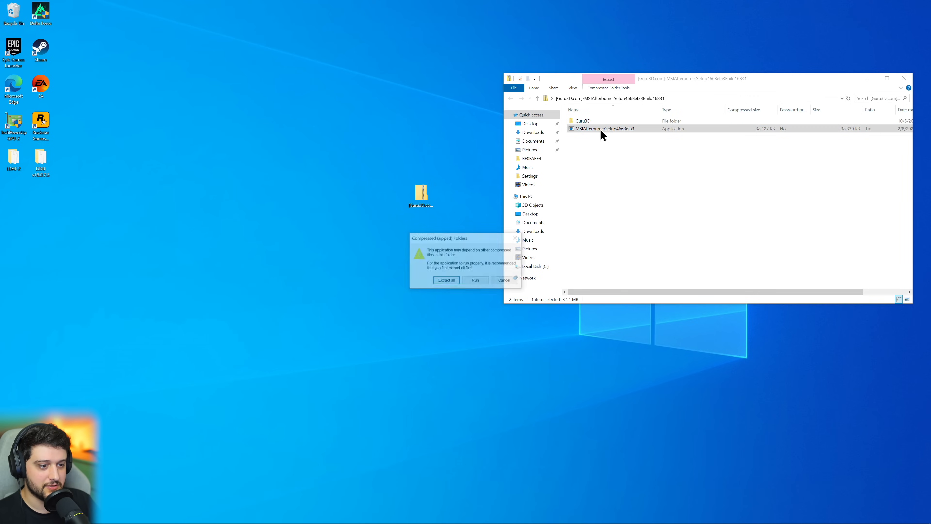
click(478, 282)
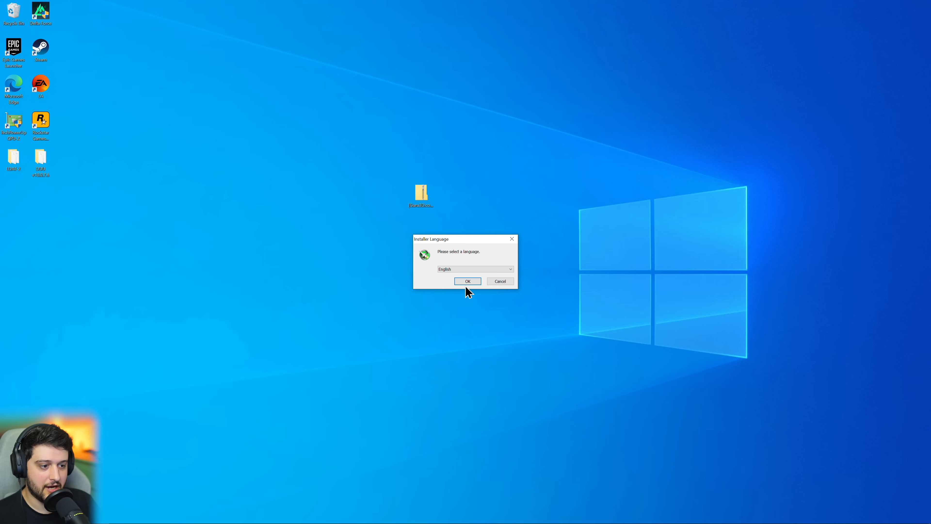
- Choose English as the installer language and start installing MSI Afterburner with the default setup options
click(469, 280)
click(501, 322)
click(502, 322)
click(503, 322)
click(508, 322)
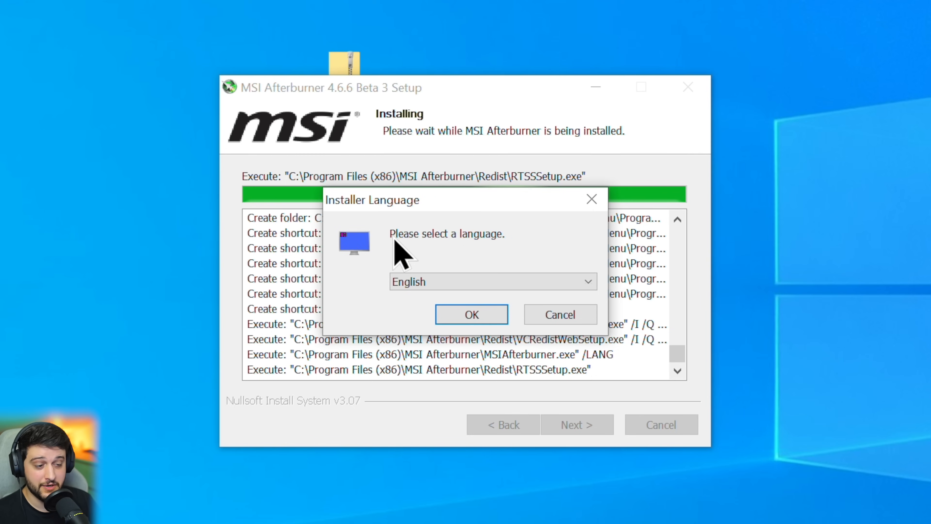
- Install RivaTuner Statistics Server 7.3.5 in English over the existing copy, keeping the default destination folder, and finish without showing the readme
click(481, 318)
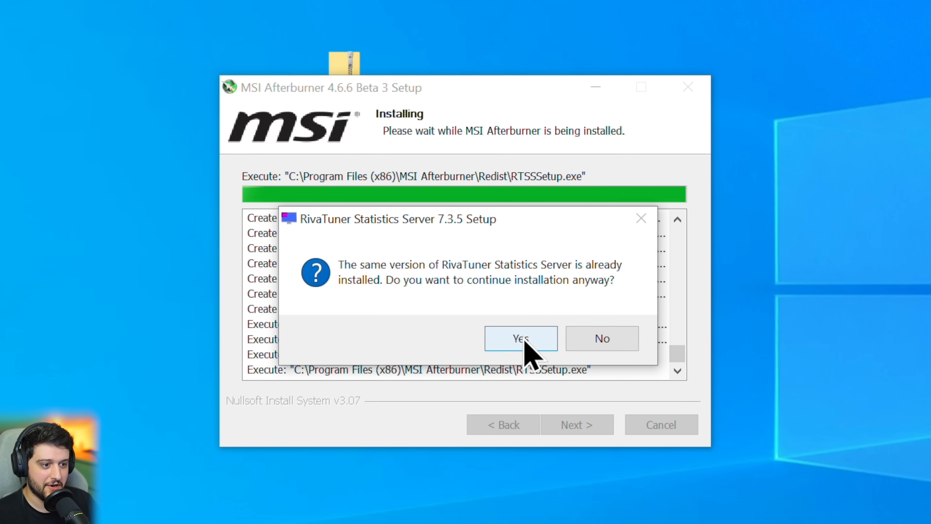
click(525, 341)
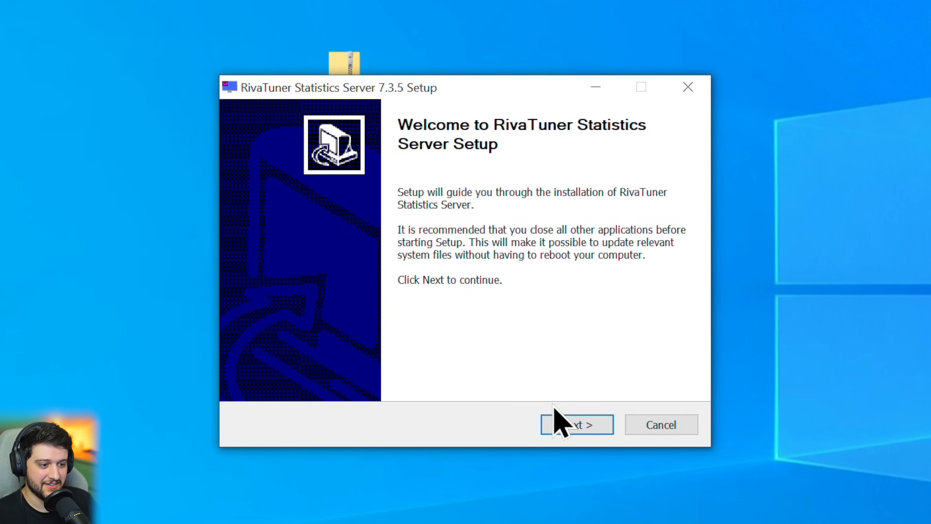
click(559, 424)
click(424, 365)
click(579, 425)
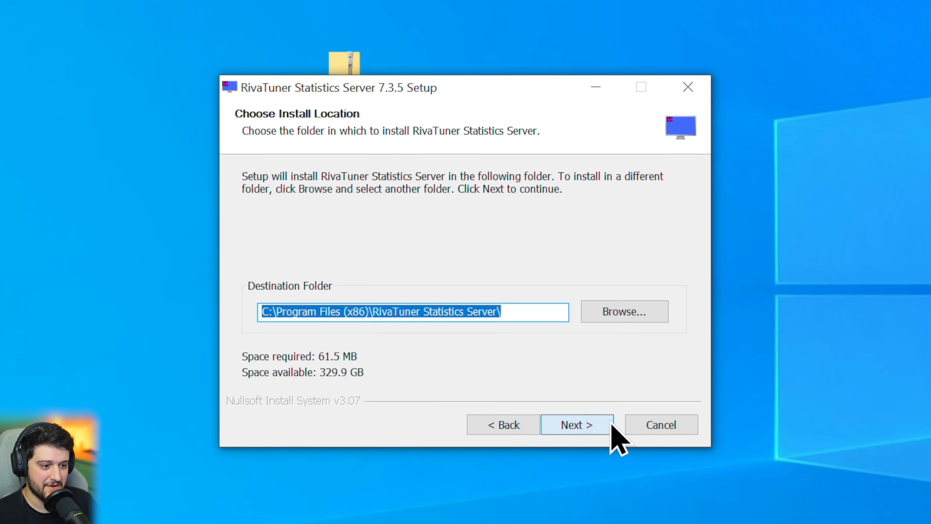
click(609, 425)
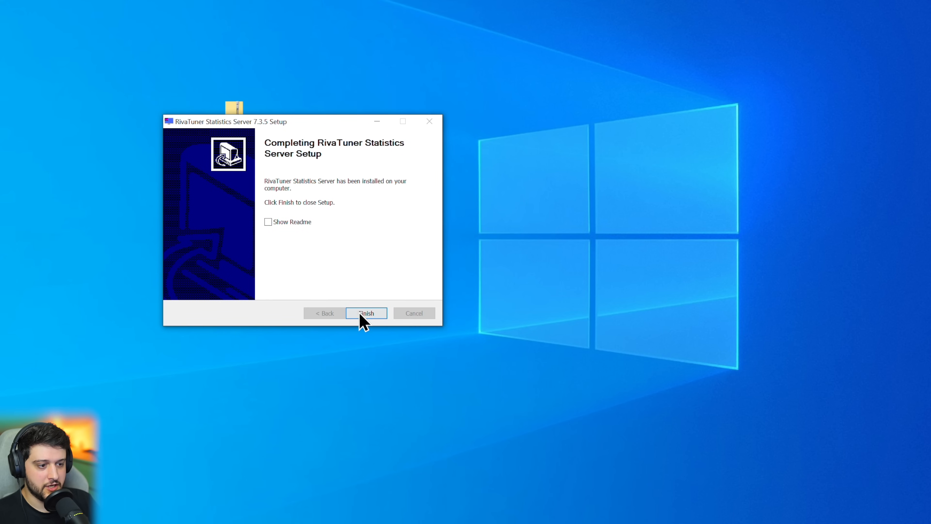
click(360, 314)
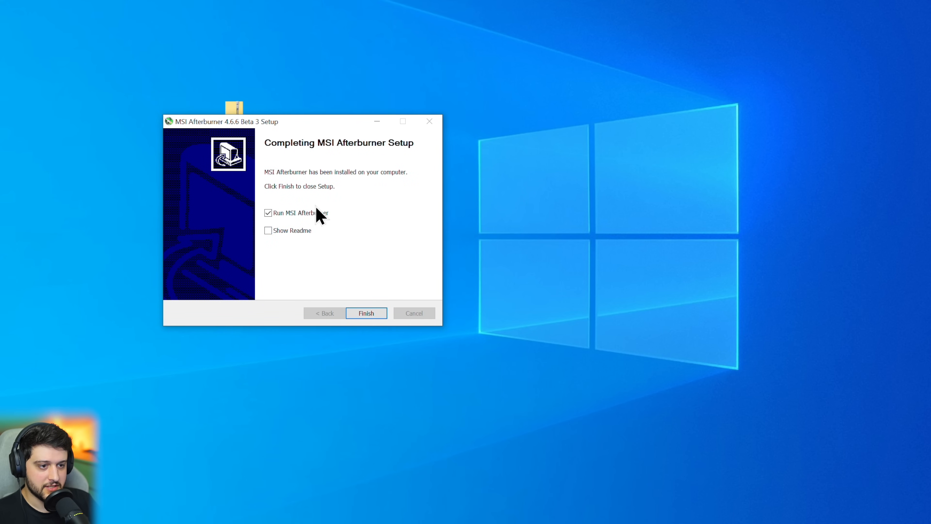
- Finish the MSI Afterburner setup with the program set to run, and delete the downloaded zip archive from the desktop
click(367, 314)
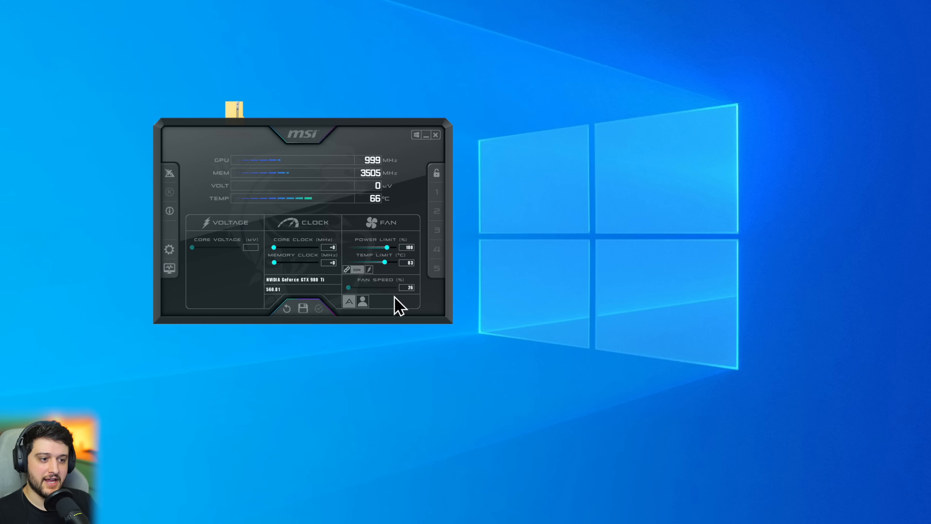
drag(144, 46, 260, 132)
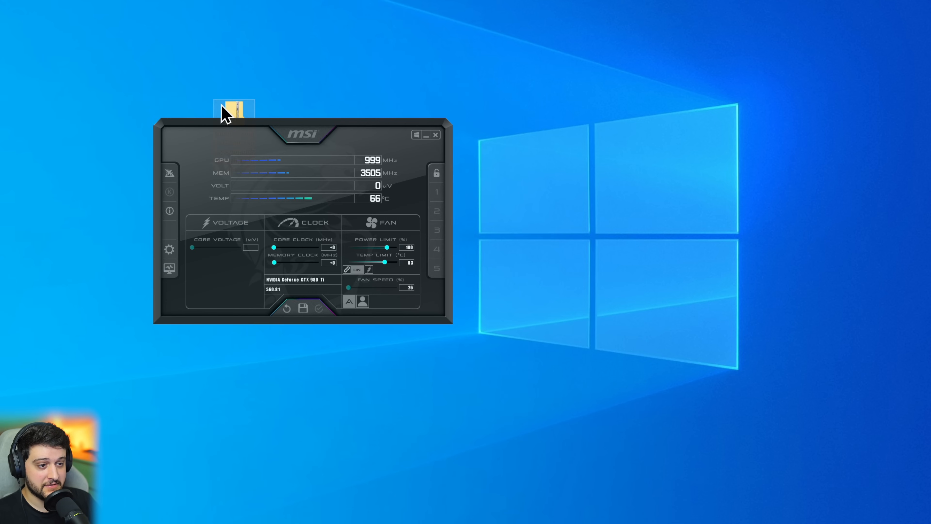
key(Delete)
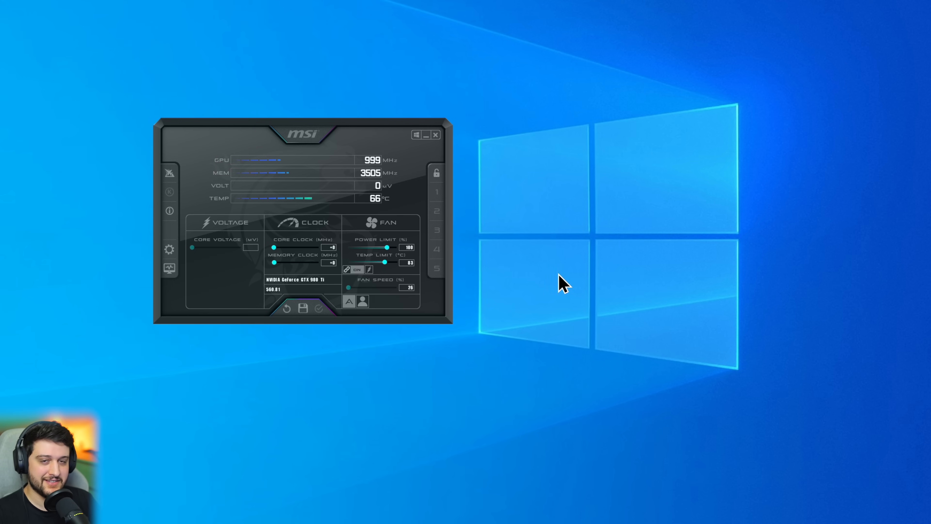
- Apply the "Default MSI Afterburner v3 skin - big edition" as the user interface skin in the Afterburner properties
click(170, 251)
drag(256, 128, 559, 29)
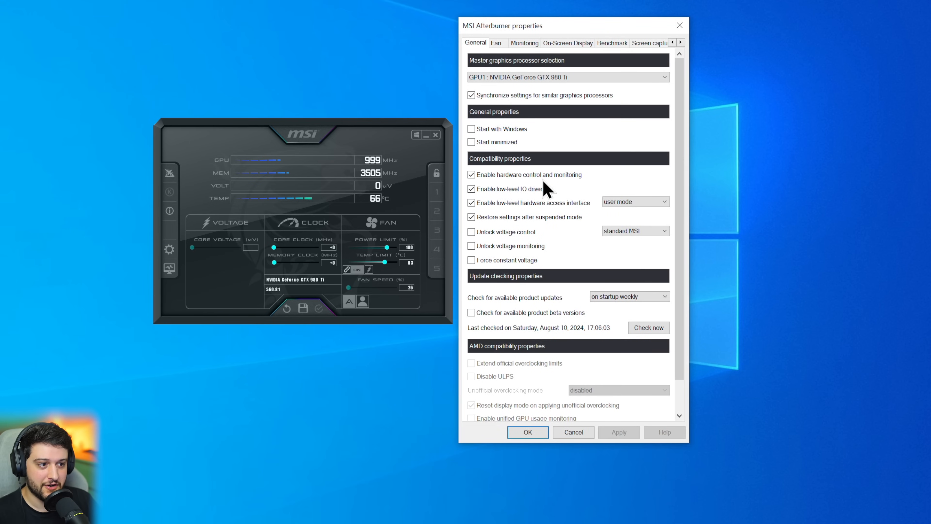
click(681, 42)
click(681, 43)
click(680, 43)
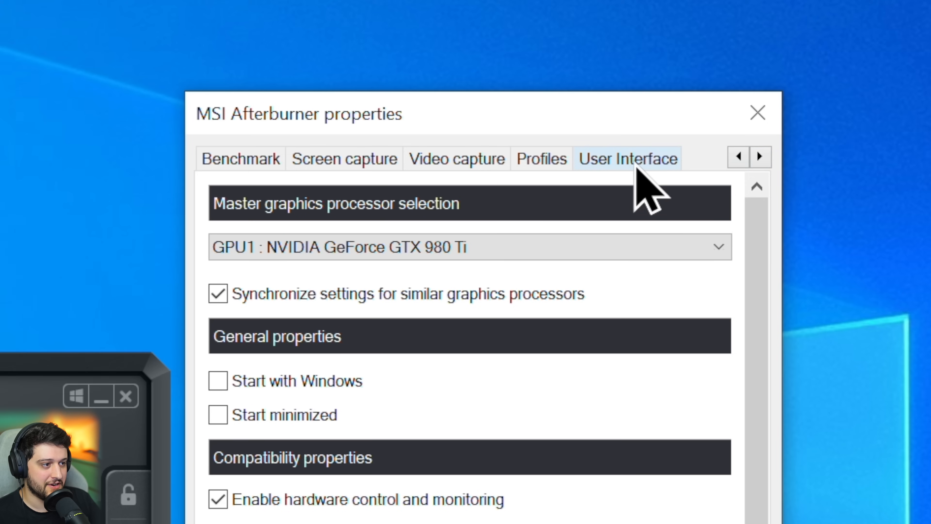
click(630, 45)
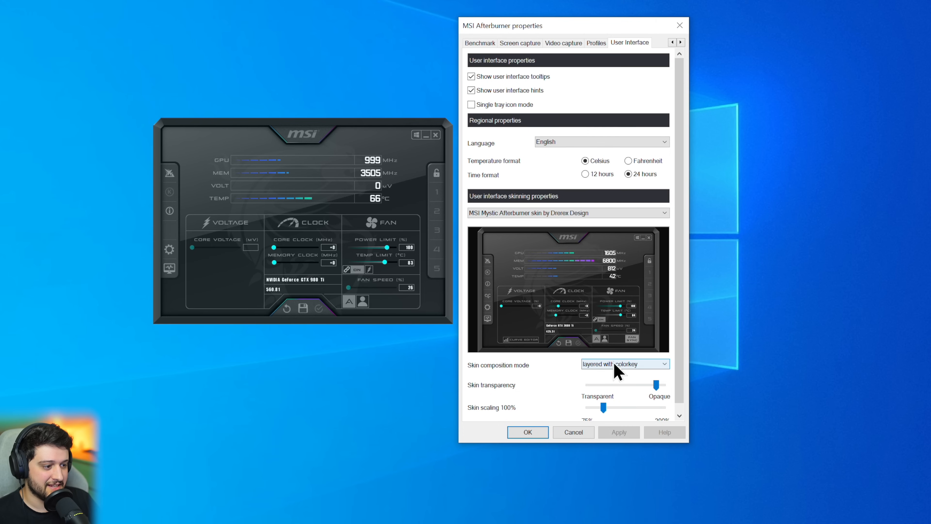
click(605, 214)
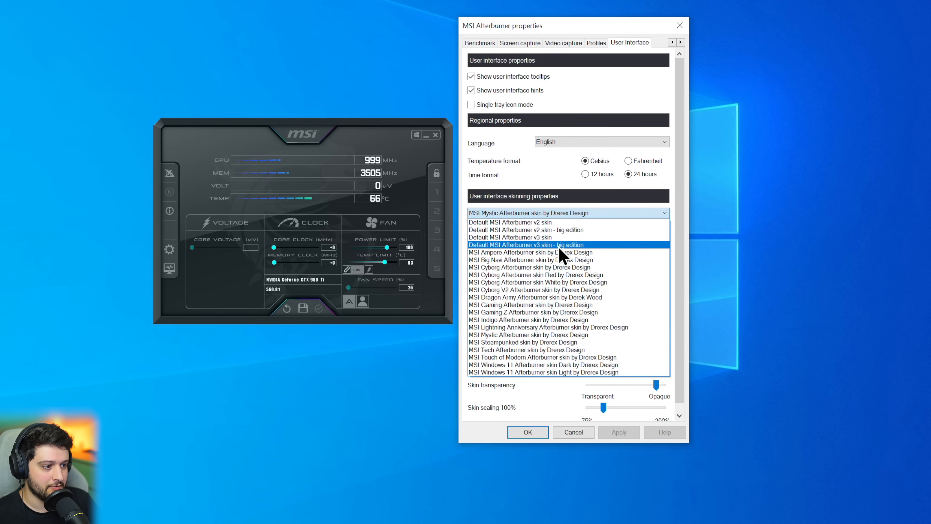
click(567, 244)
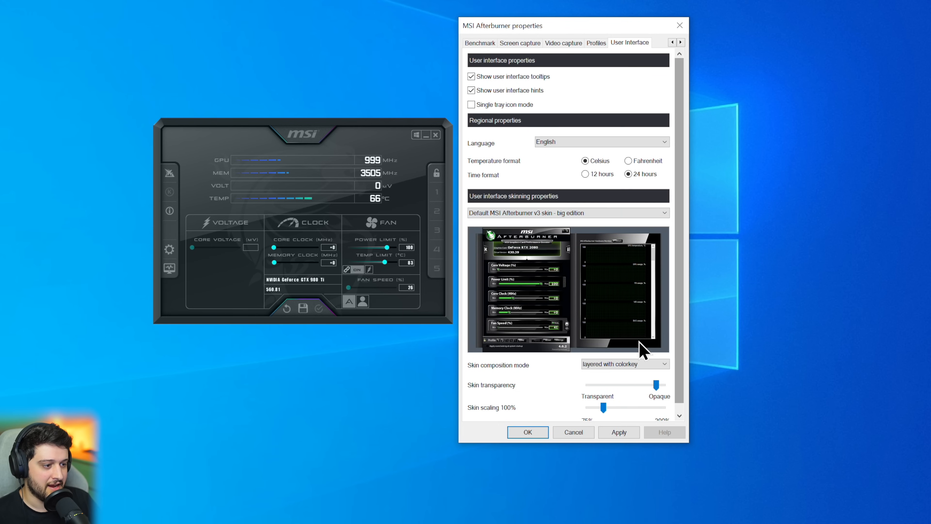
click(618, 433)
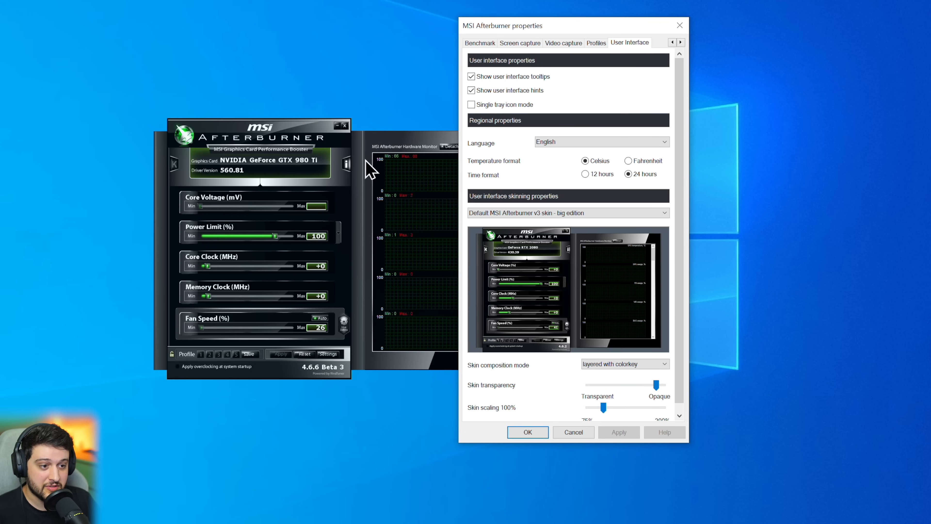
- Increase the skin scaling to enlarge the Afterburner interface and accept the properties
drag(606, 408, 633, 407)
click(545, 433)
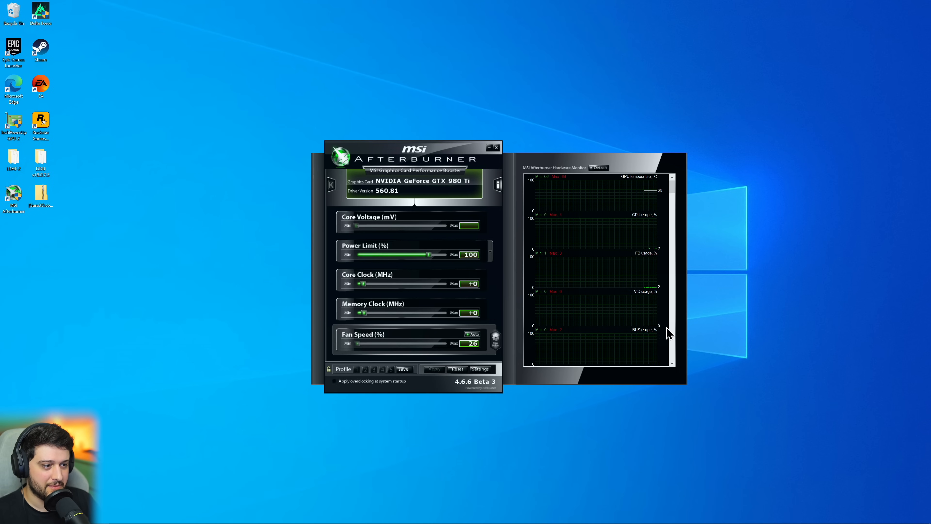
mouse_move(673, 189)
mouse_down()
mouse_move(672, 263)
mouse_move(673, 179)
mouse_up()
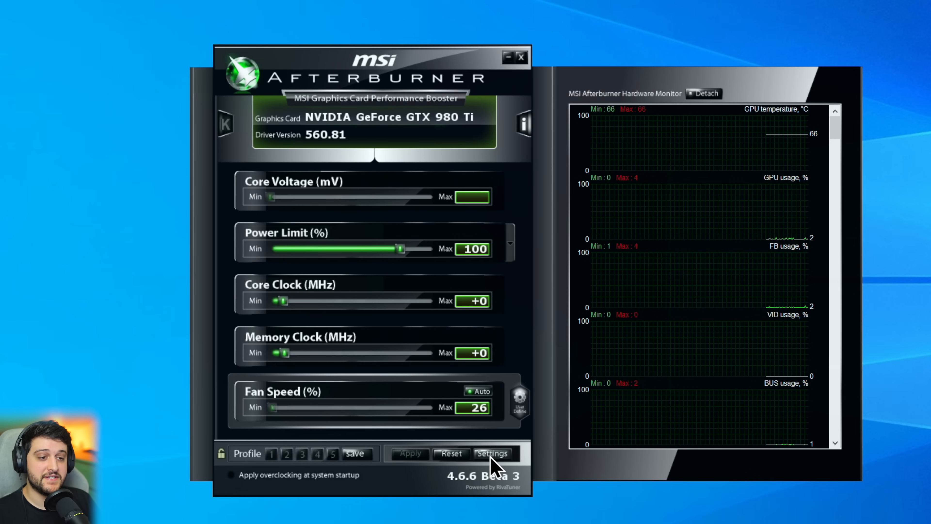
- Set the global benchmark hotkeys to PGUP for Begin recording and PGDOWN for End recording
click(492, 453)
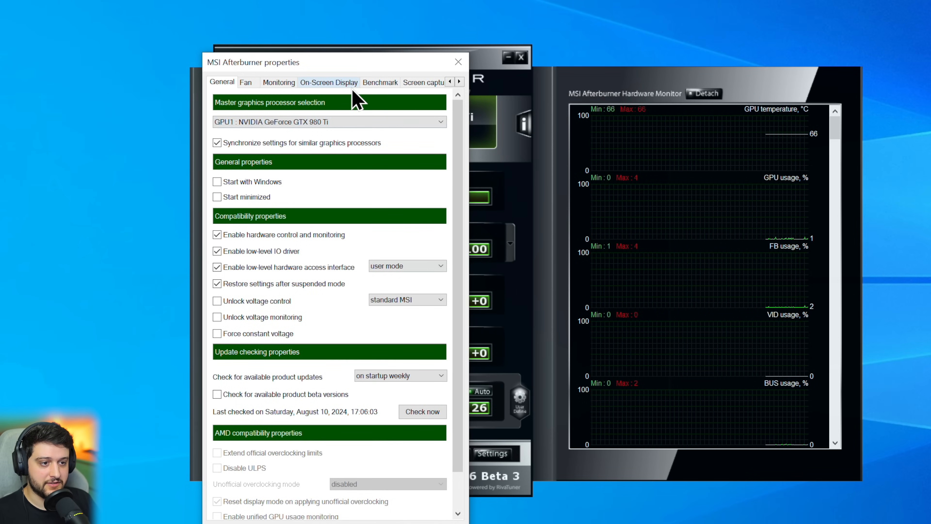
click(382, 85)
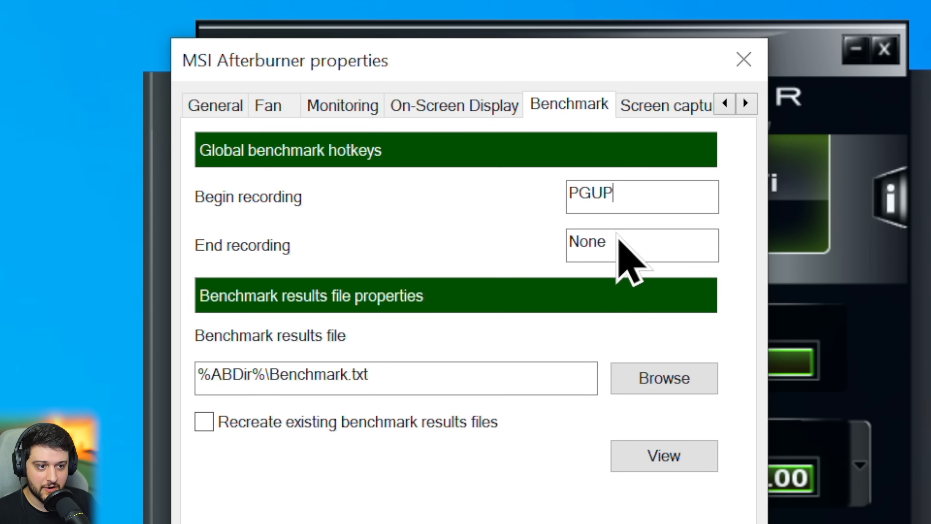
click(626, 242)
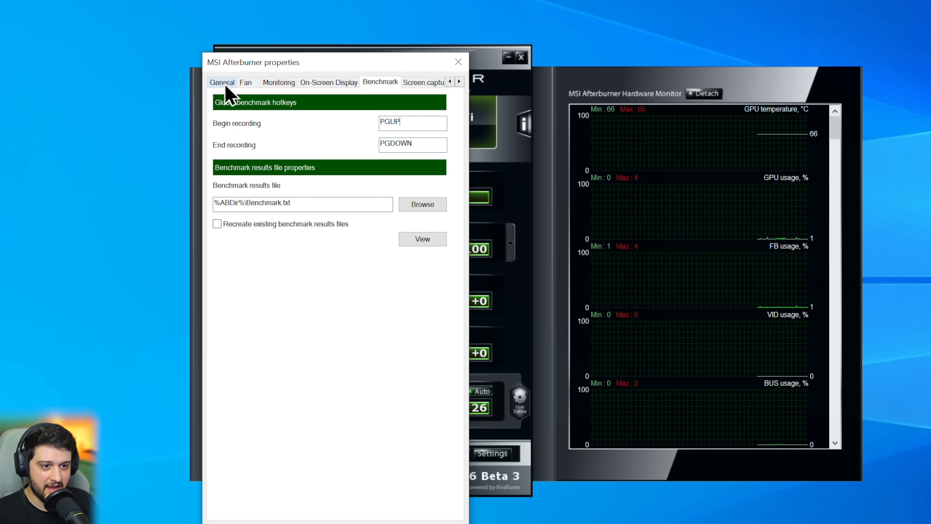
- Review the general properties and enable Start with Windows
click(222, 83)
drag(460, 237, 470, 296)
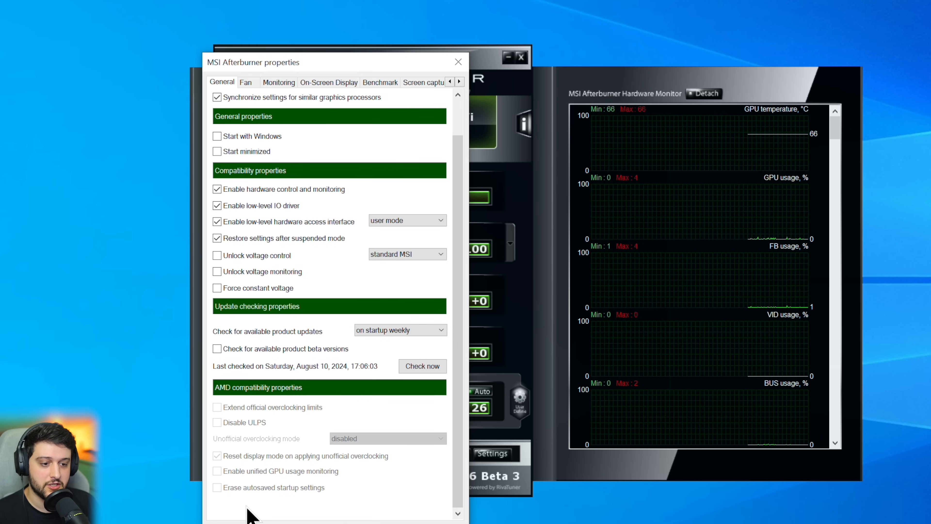
scroll(463, 424, up, 2)
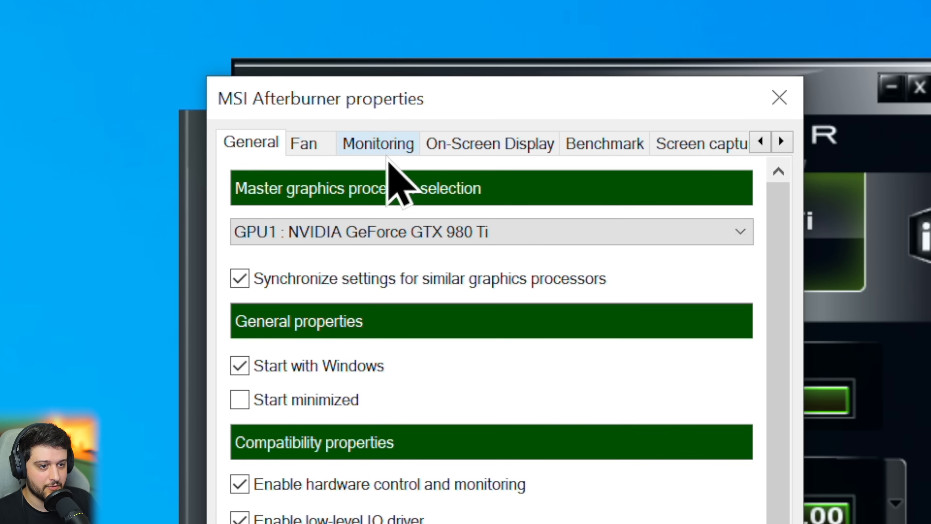
- Set the hardware polling period for monitoring to 500 milliseconds
click(281, 86)
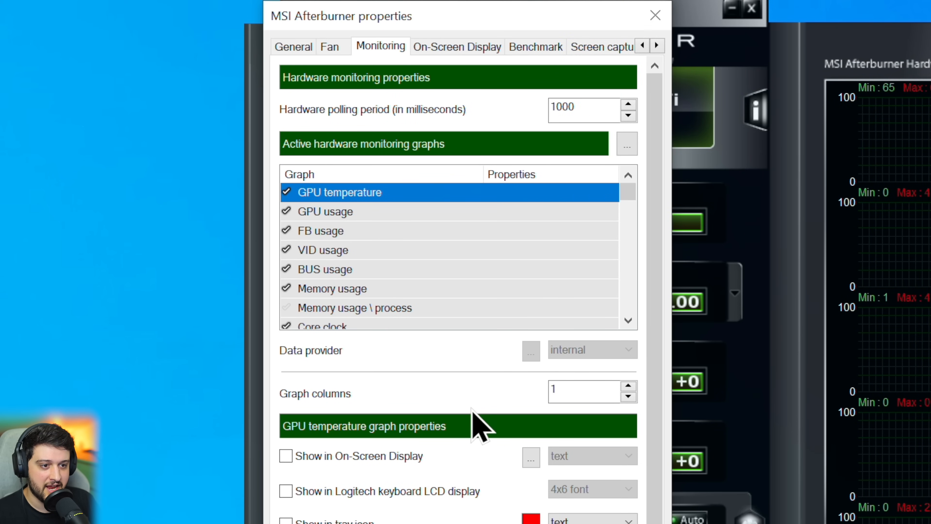
drag(591, 100, 555, 114)
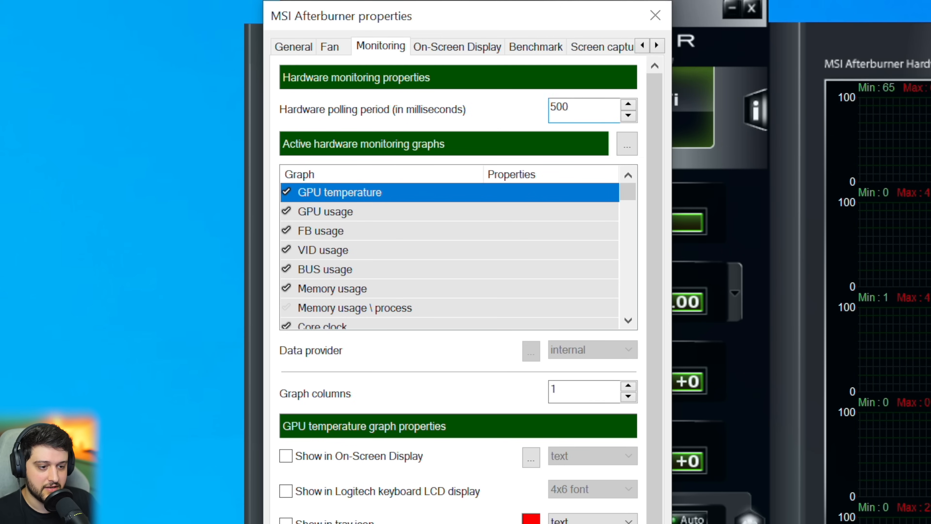
double_click(561, 107)
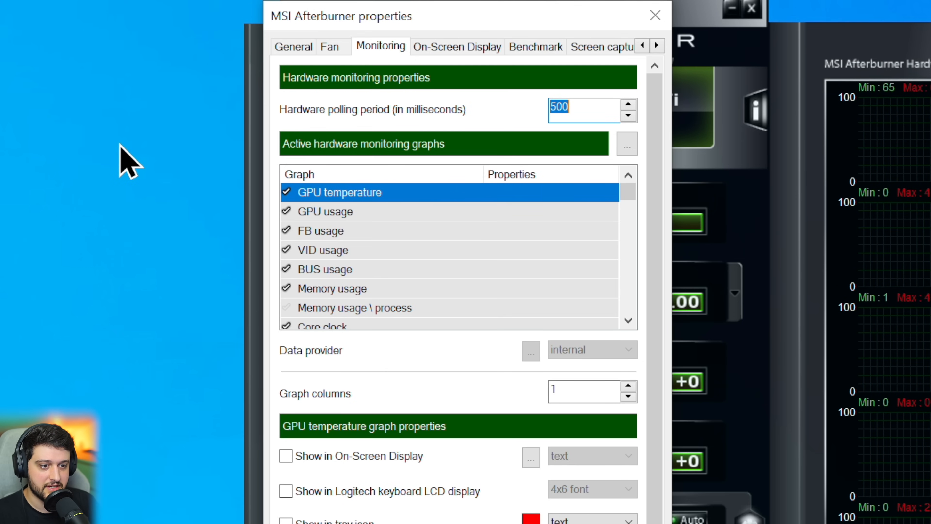
- Move GPU usage above GPU temperature in the monitoring graphs and show both in the On-Screen Display
drag(348, 212, 352, 194)
ctrl+click(349, 212)
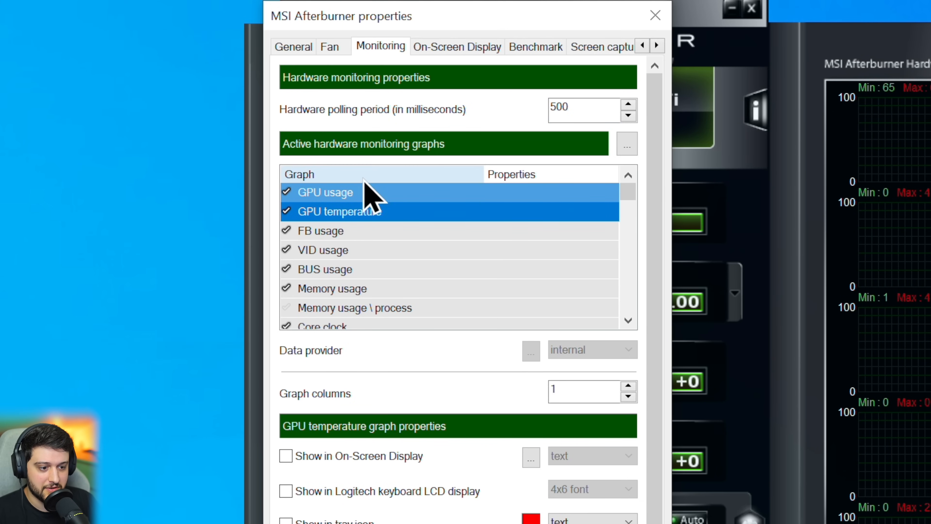
click(351, 457)
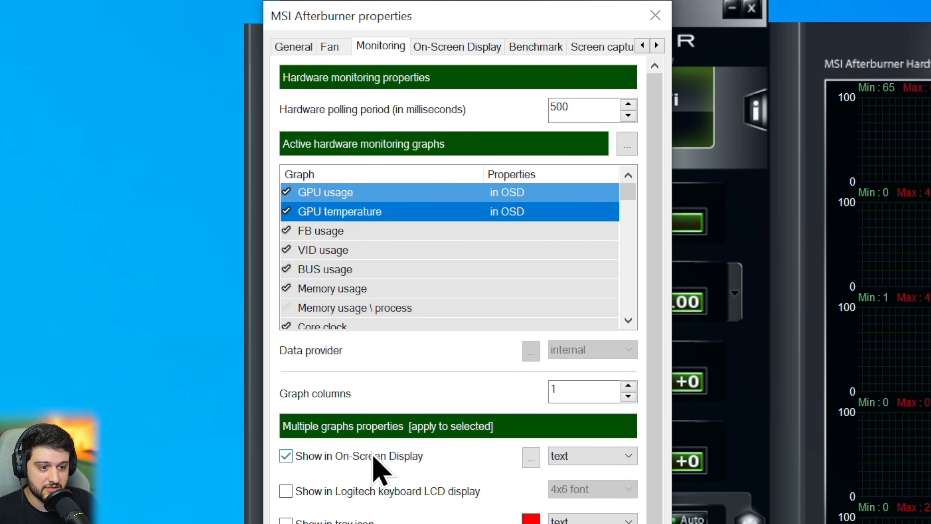
- Move the Memory usage graph directly below GPU temperature and show it in the On-Screen Display
click(409, 230)
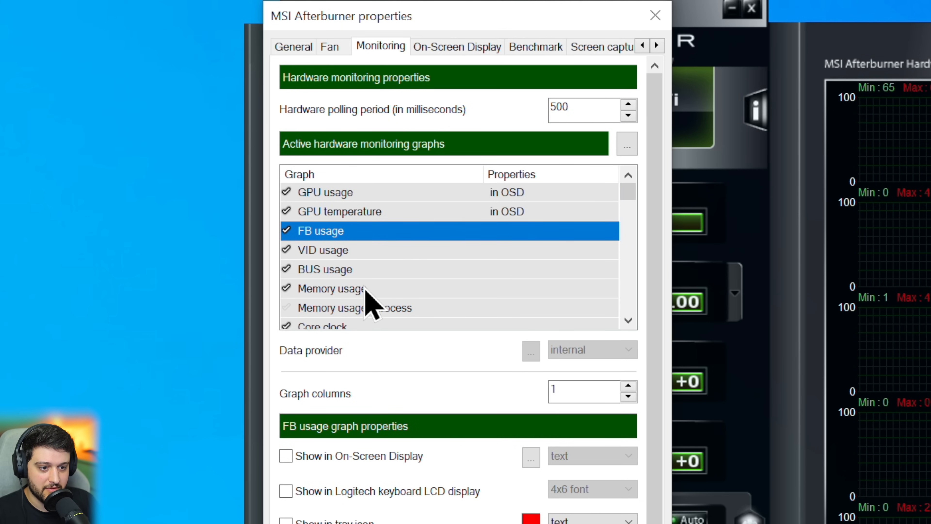
drag(365, 289, 345, 239)
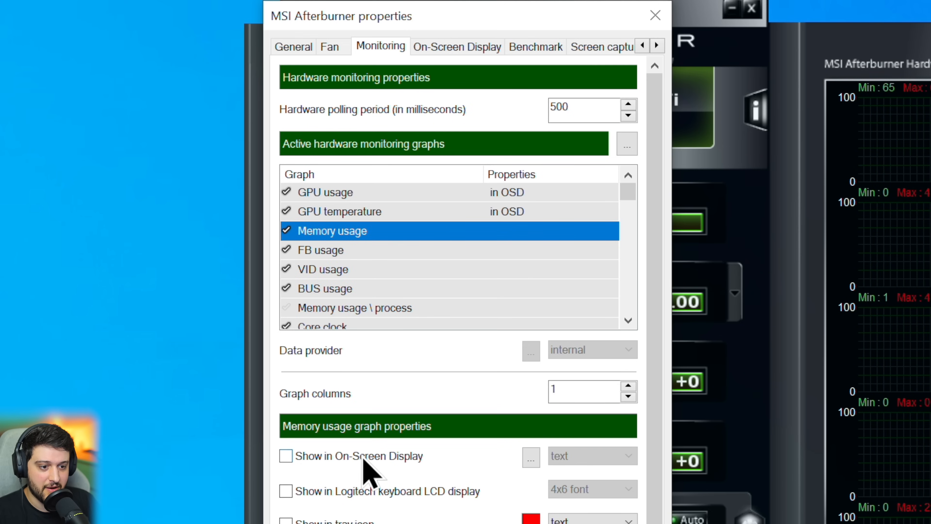
- Show the Core clock graph in the On-Screen Display
scroll(443, 270, down, 1)
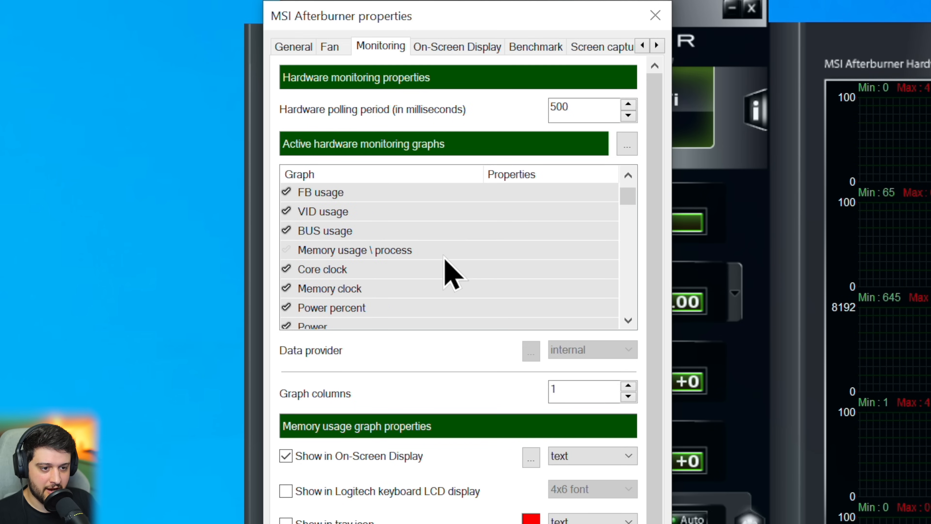
click(318, 271)
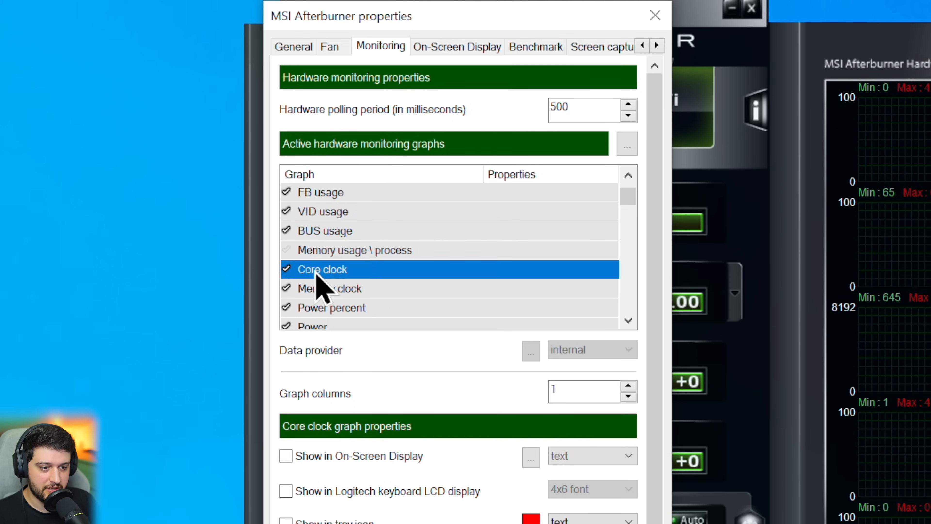
click(356, 457)
- Show the Power graph in the On-Screen Display
click(369, 290)
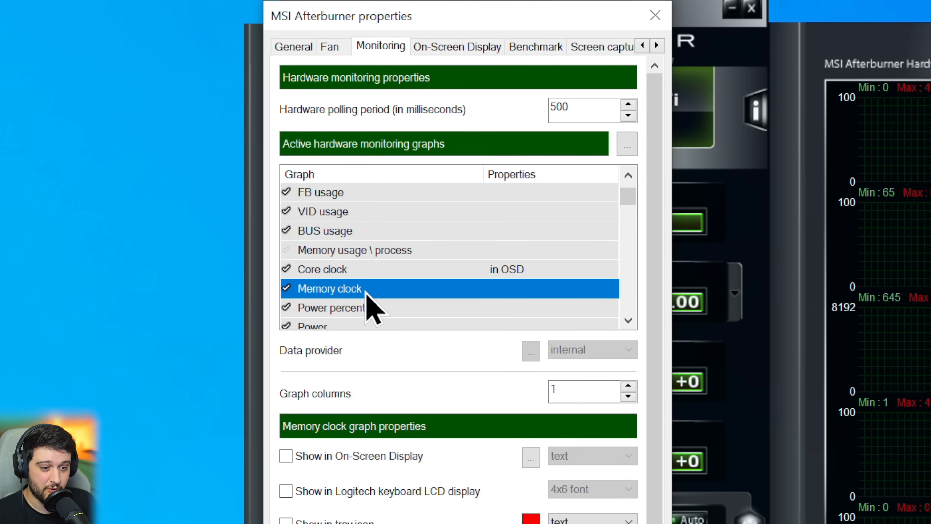
click(360, 324)
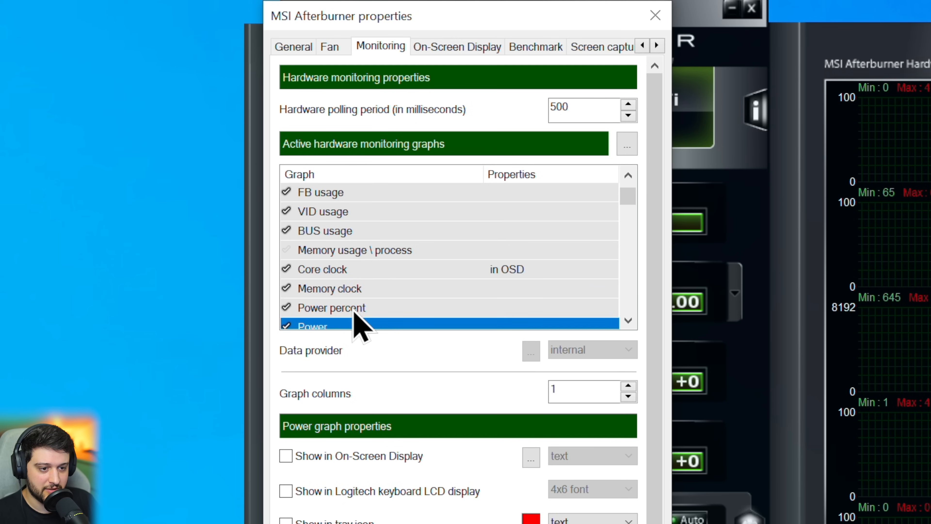
scroll(357, 323, down, 1)
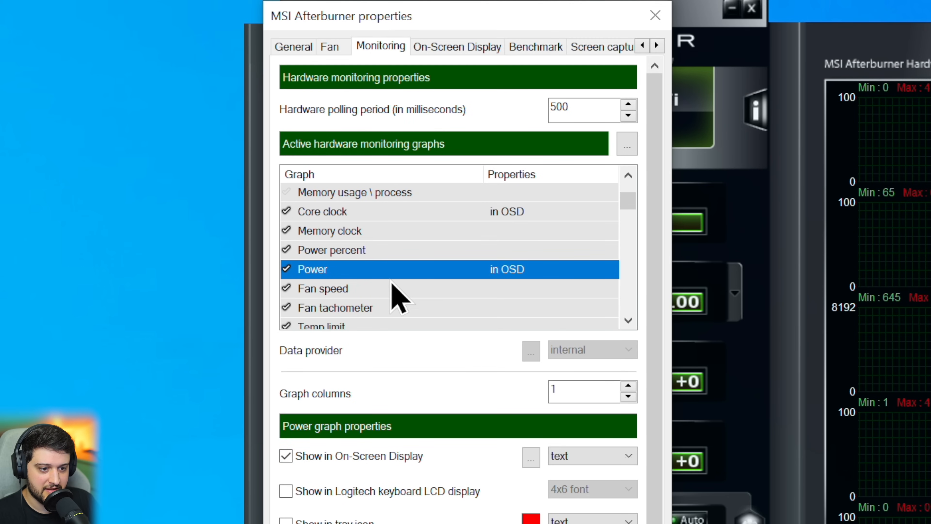
click(360, 293)
click(382, 309)
scroll(381, 257, down, 1)
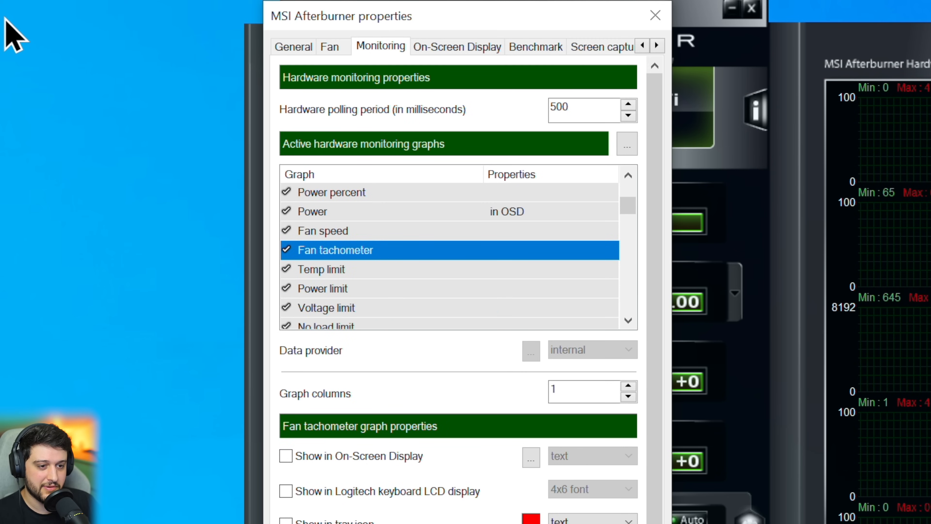
- Select the overall CPU usage and CPU temperature graphs together and show both in the On-Screen Display
scroll(473, 257, down, 4)
click(473, 254)
click(380, 274)
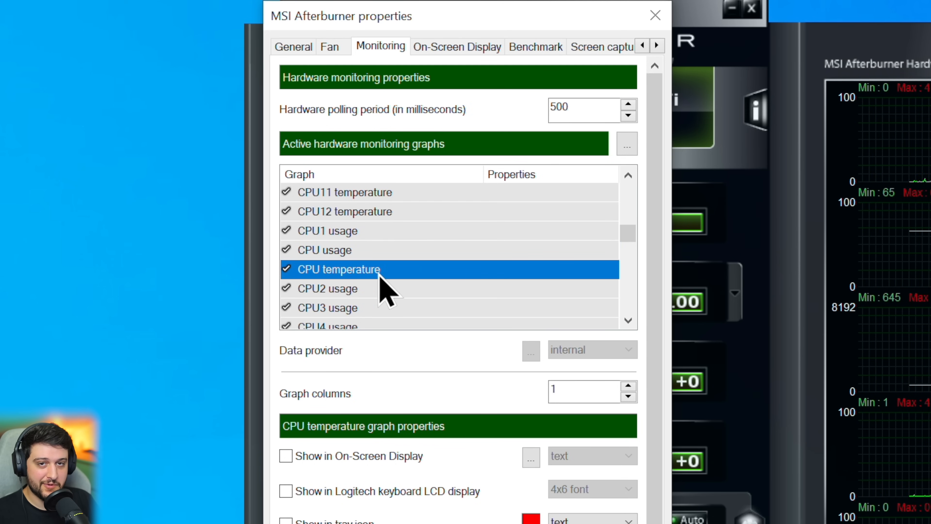
click(381, 250)
shift+click(380, 270)
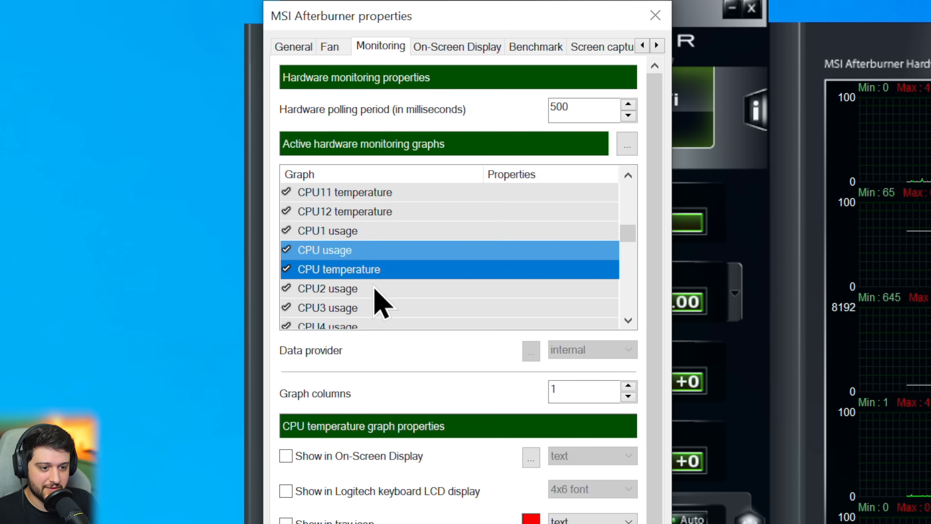
click(366, 455)
- Show the overall CPU clock graph in the On-Screen Display
scroll(352, 298, down, 2)
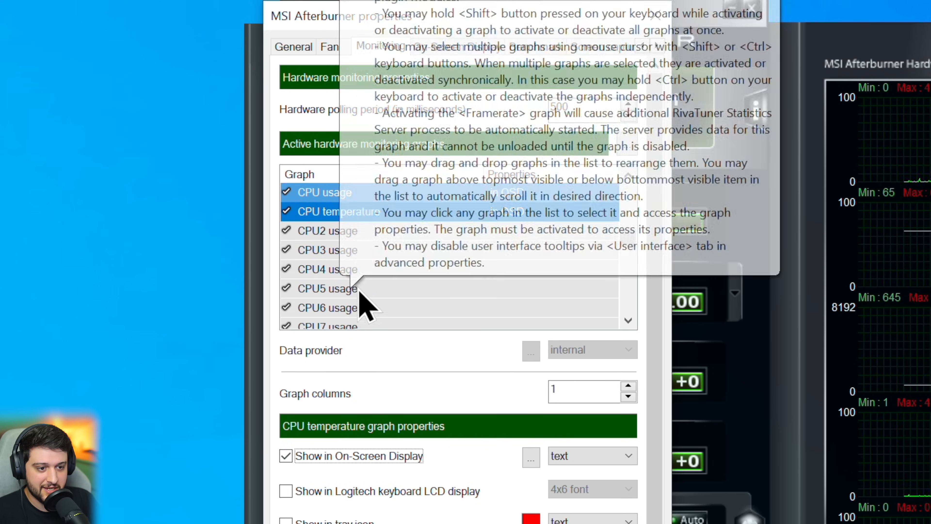
scroll(359, 275, down, 1)
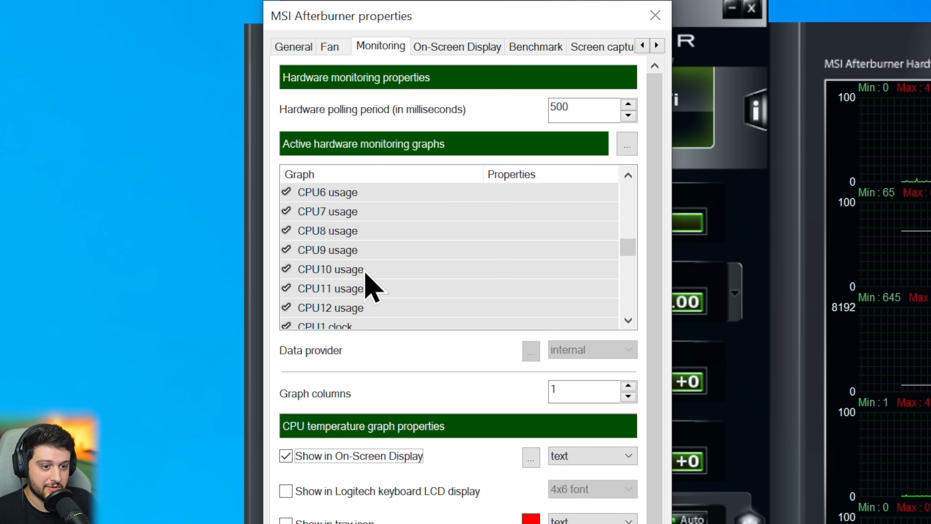
scroll(370, 281, down, 2)
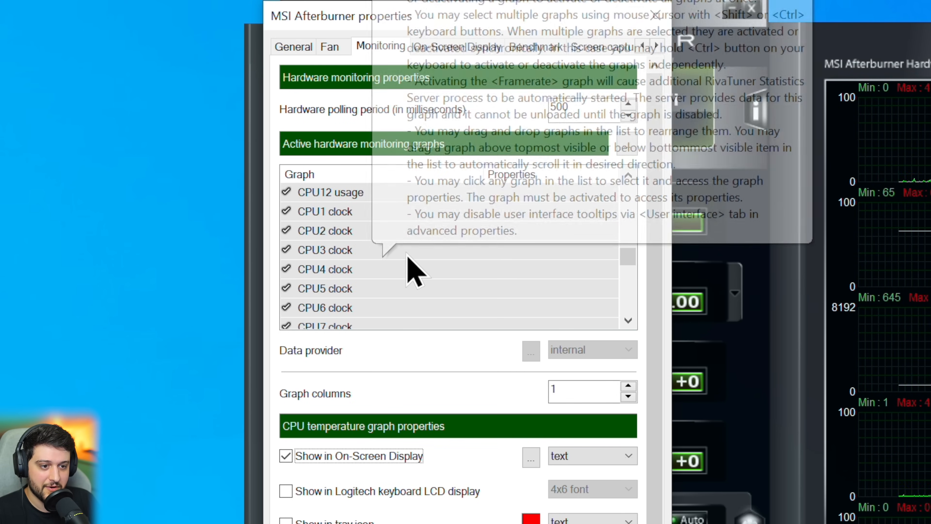
scroll(367, 213, down, 3)
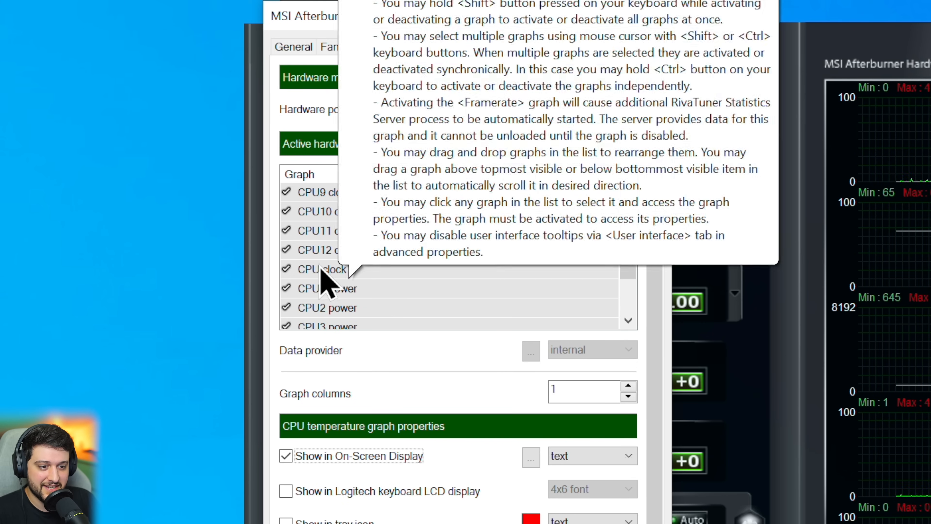
click(323, 270)
click(345, 456)
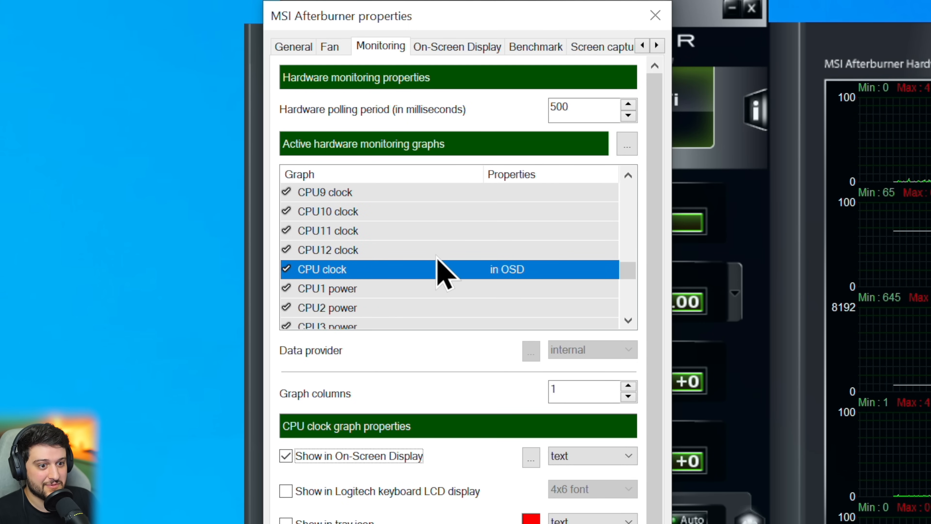
- Show the overall CPU power graph and the RAM usage graph in the On-Screen Display
scroll(436, 282, down, 3)
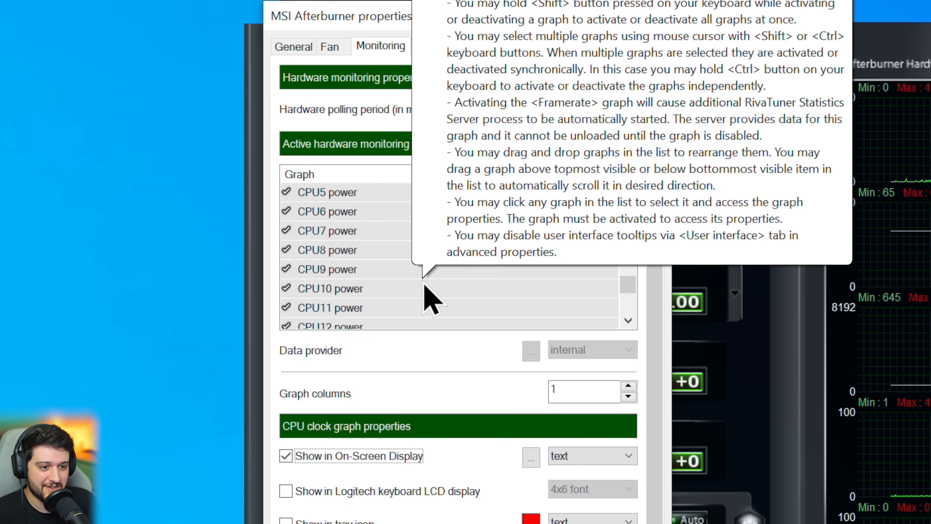
scroll(427, 293, down, 1)
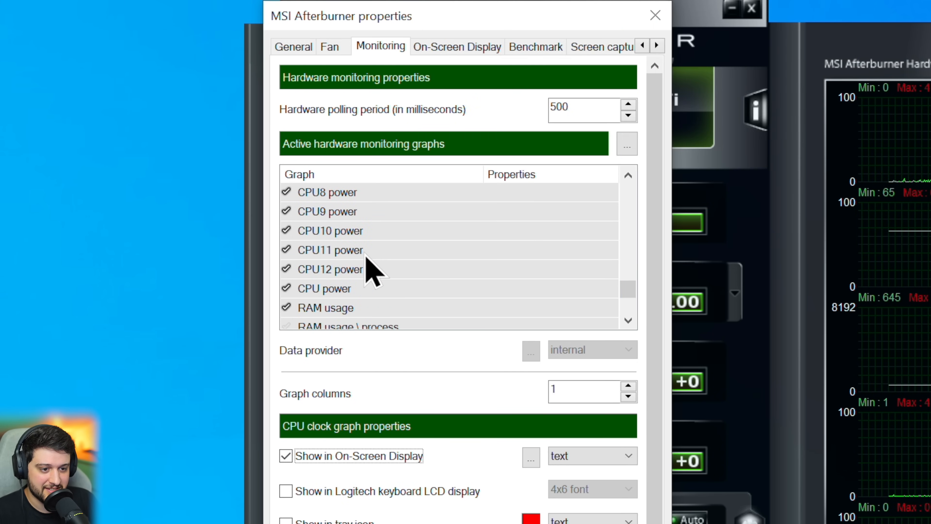
click(343, 289)
click(358, 456)
click(352, 308)
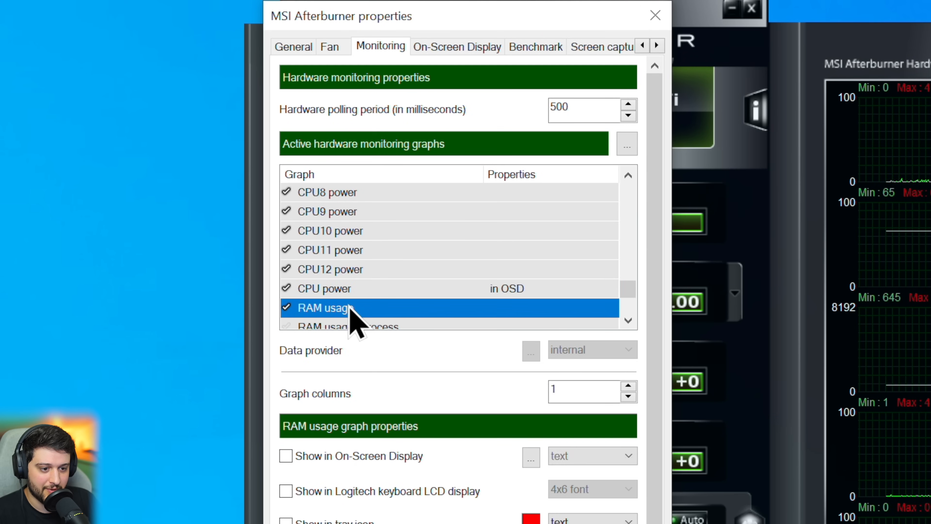
click(359, 456)
- Activate the Framerate graph and show it in the On-Screen Display
scroll(431, 273, down, 1)
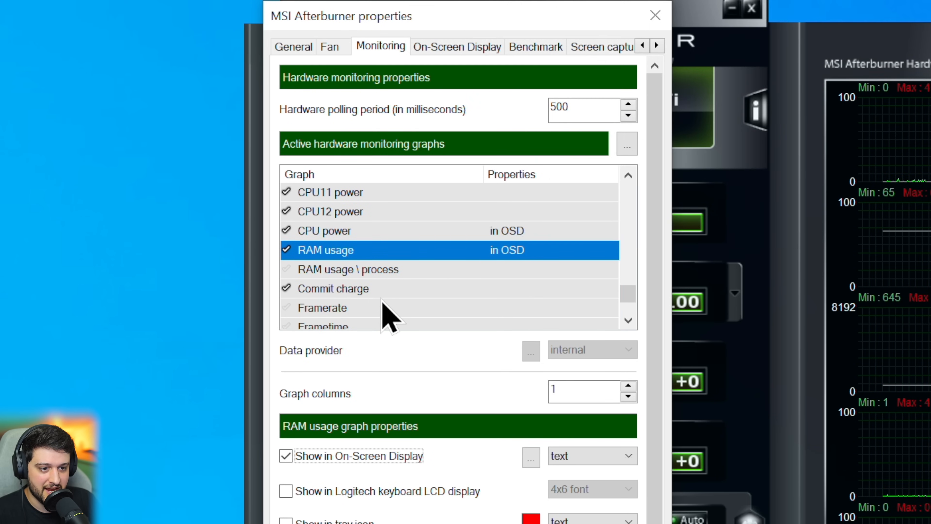
scroll(387, 316, down, 1)
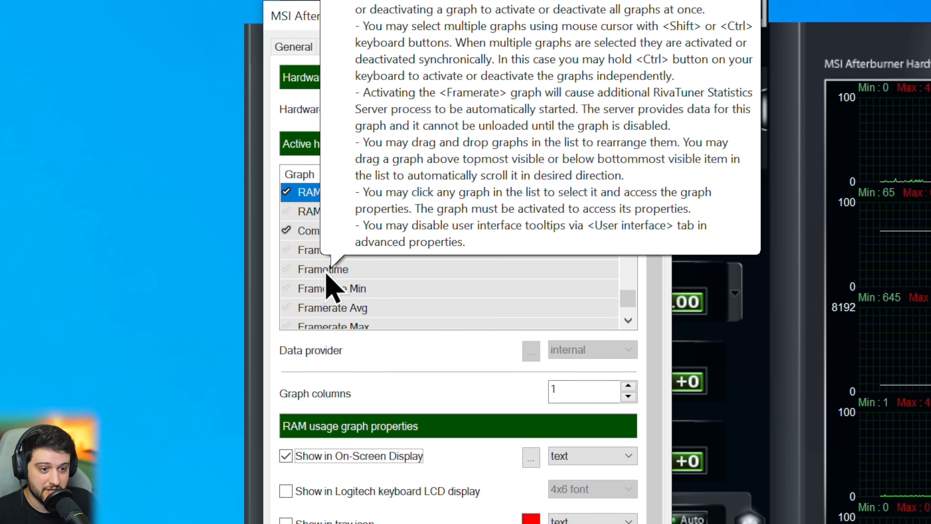
click(328, 274)
click(286, 250)
click(314, 253)
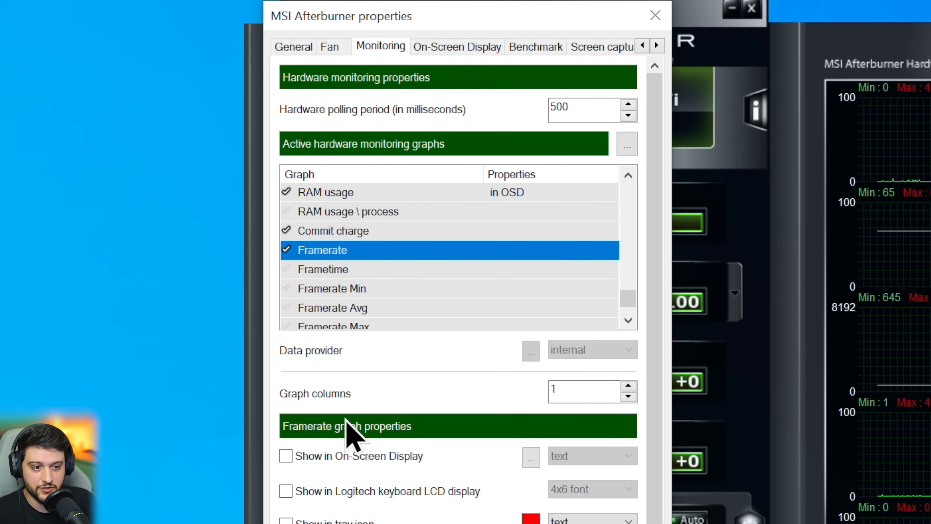
click(354, 456)
- Activate the Framerate Avg graph and show it in the On-Screen Display
click(299, 309)
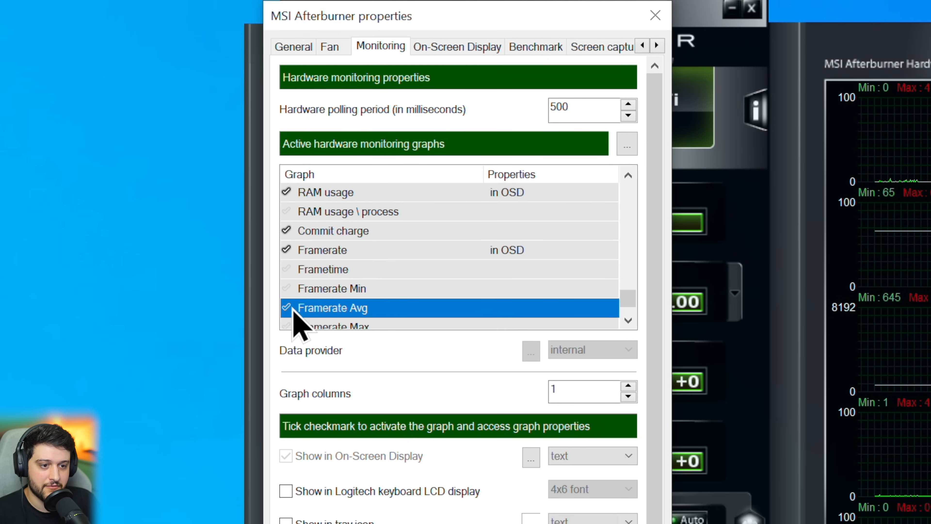
click(287, 307)
click(286, 455)
- Activate the Framerate 1% Low graph and show it in the On-Screen Display
scroll(418, 281, down, 1)
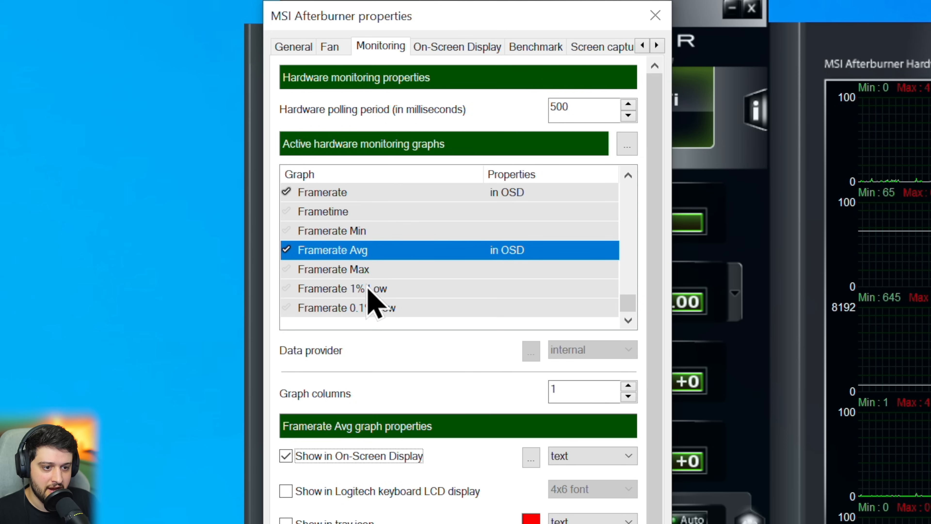
click(286, 288)
click(287, 288)
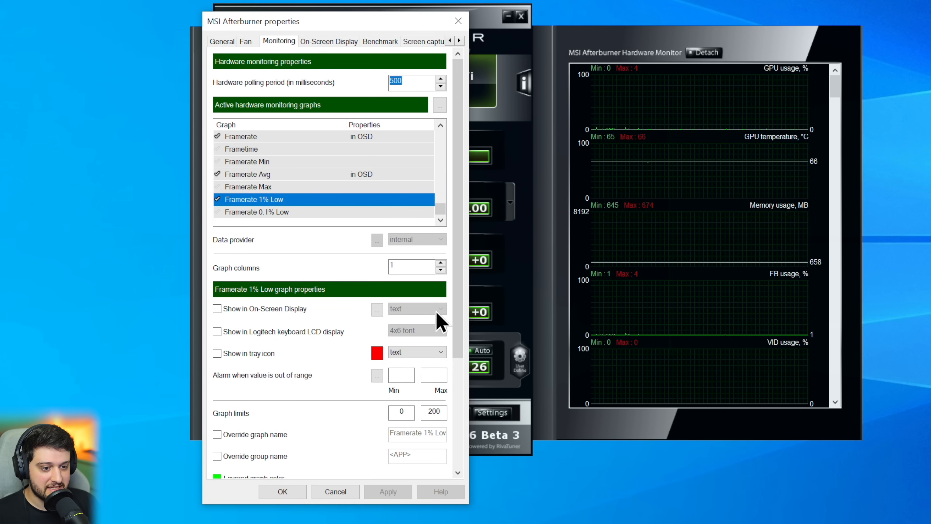
click(306, 312)
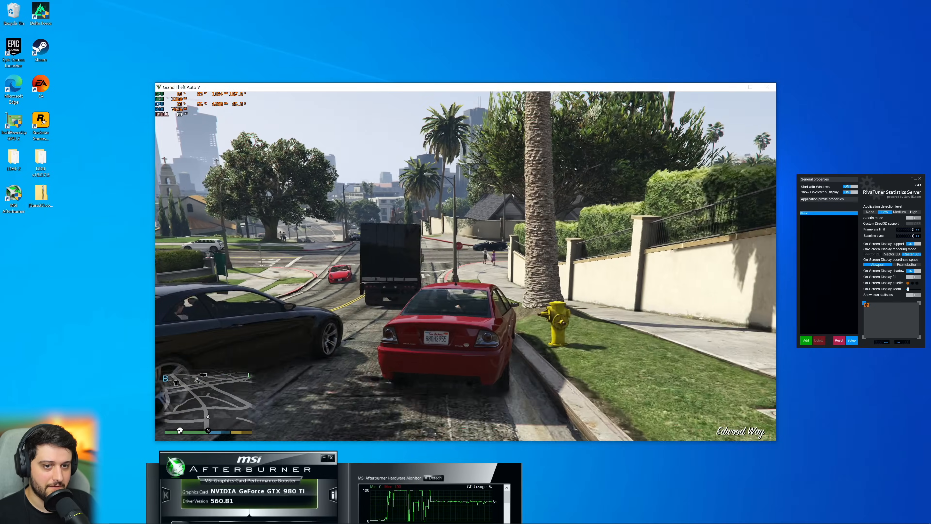
- Switch to Grand Theft Auto V and drive along the street to check the hardware statistics overlay
key(w)
key(a)
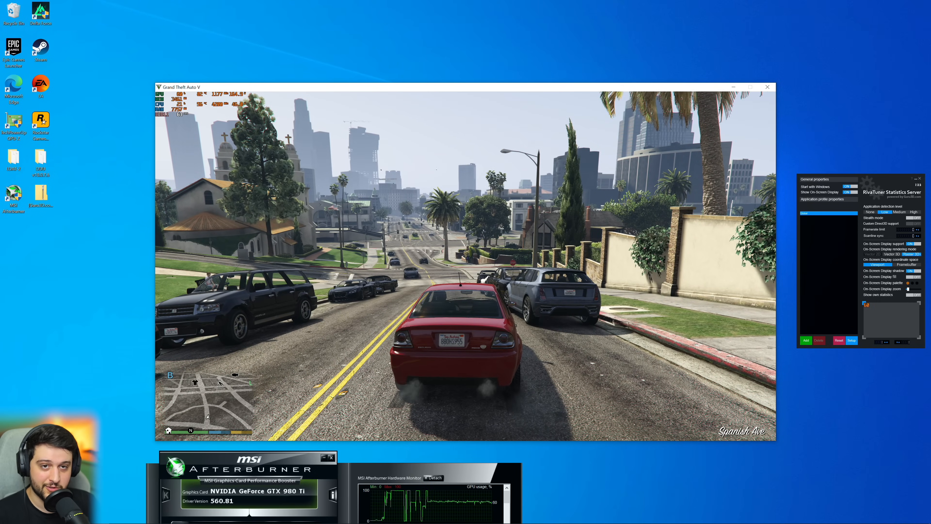
key(w)
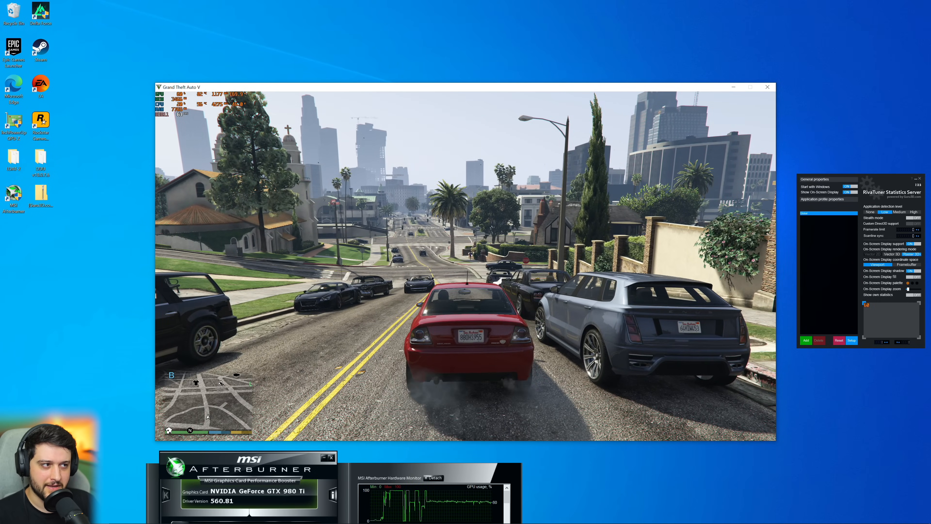
key(s)
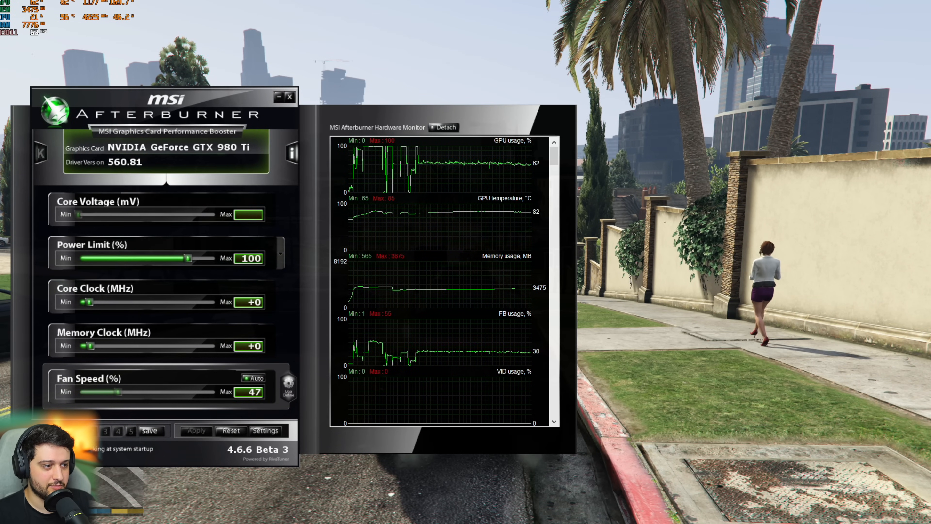
- Minimize MSI Afterburner and bring the RivaTuner Statistics Server window over the middle of the game
drag(930, 161, 772, 137)
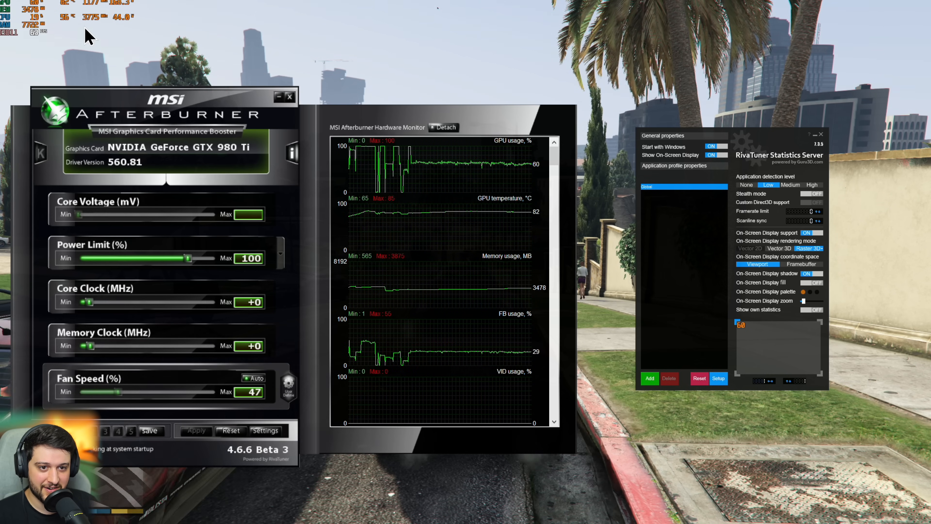
click(279, 97)
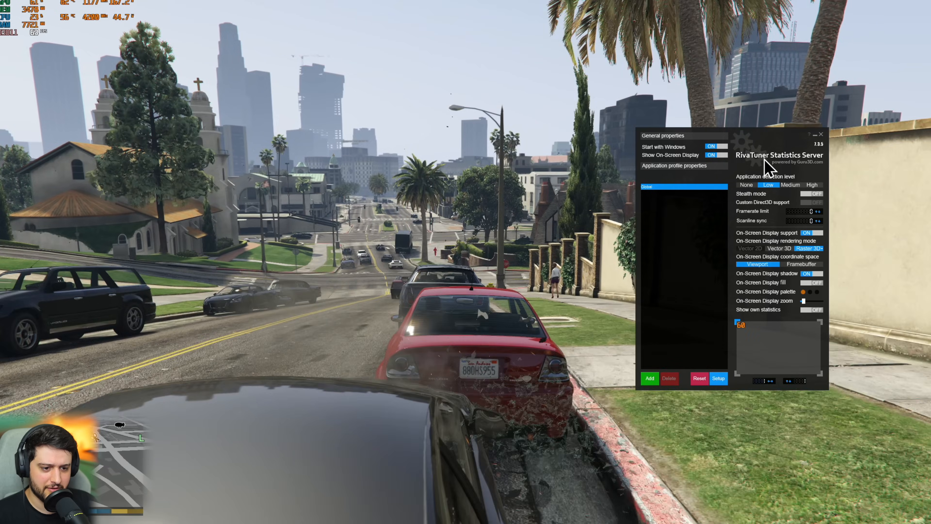
drag(775, 144, 461, 124)
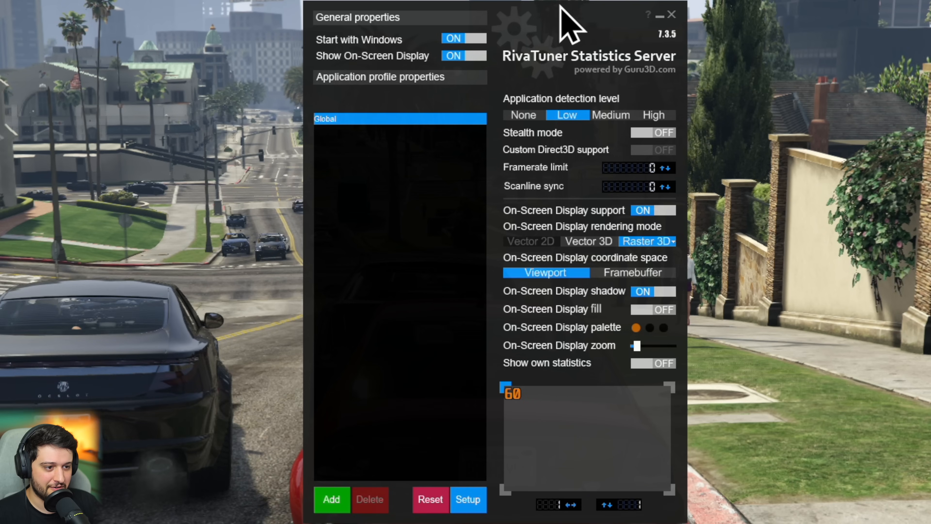
- Set the application detection level to High and turn on Stealth mode in RivaTuner Statistics Server
click(655, 115)
click(664, 132)
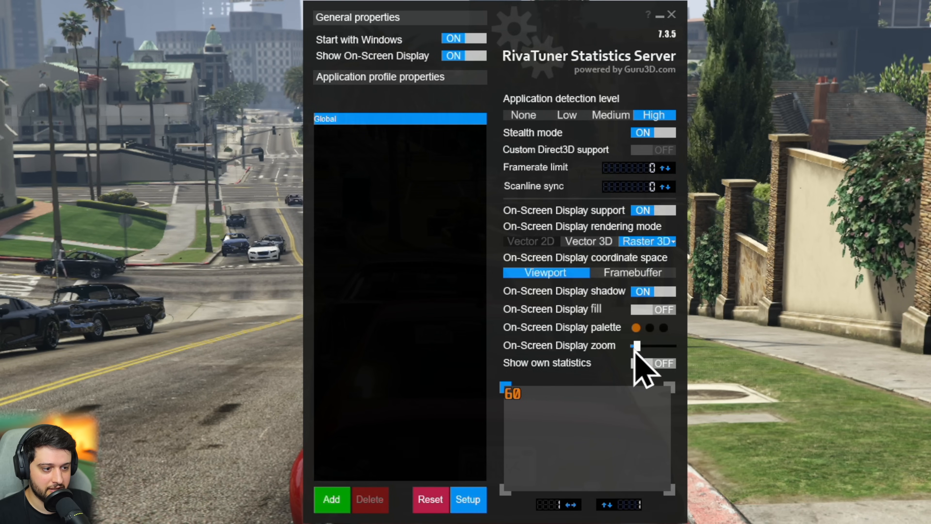
- Enlarge the On-Screen Display zoom and turn on the On-Screen Display fill
drag(637, 347, 644, 349)
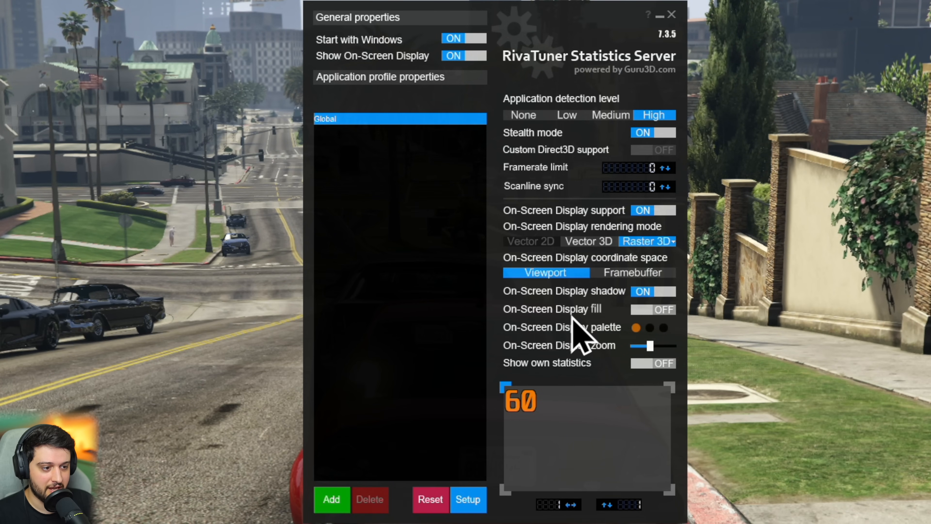
click(643, 309)
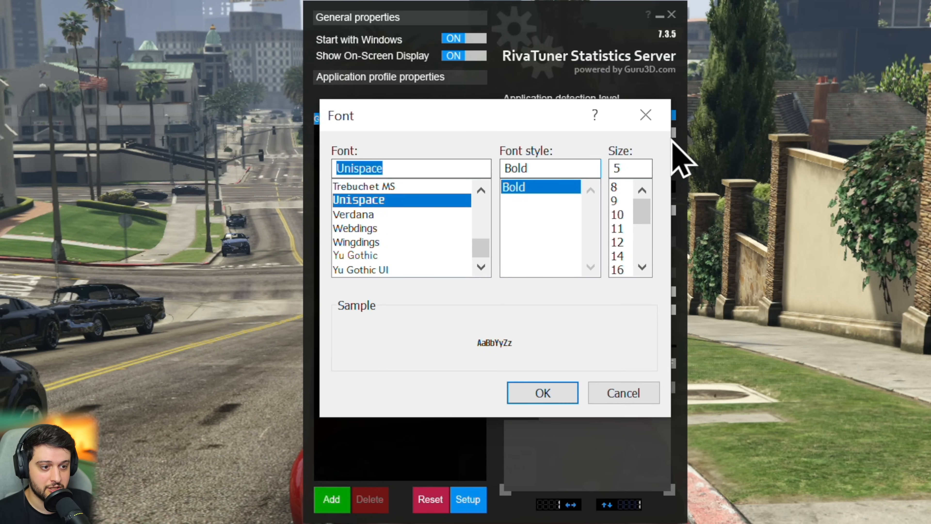
- Set the On-Screen Display raster font to Marlett in Bold style
text(mal)
key(BackSpace)
text(rlet)
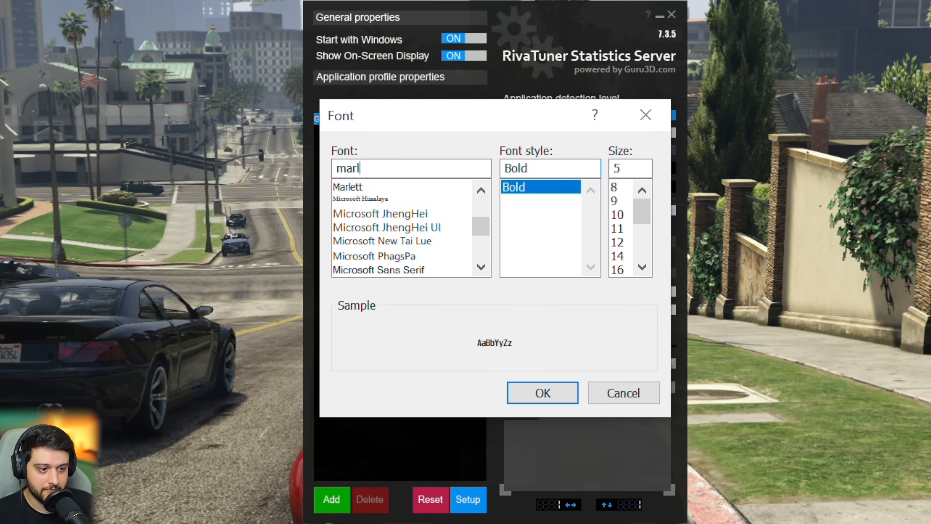
click(445, 184)
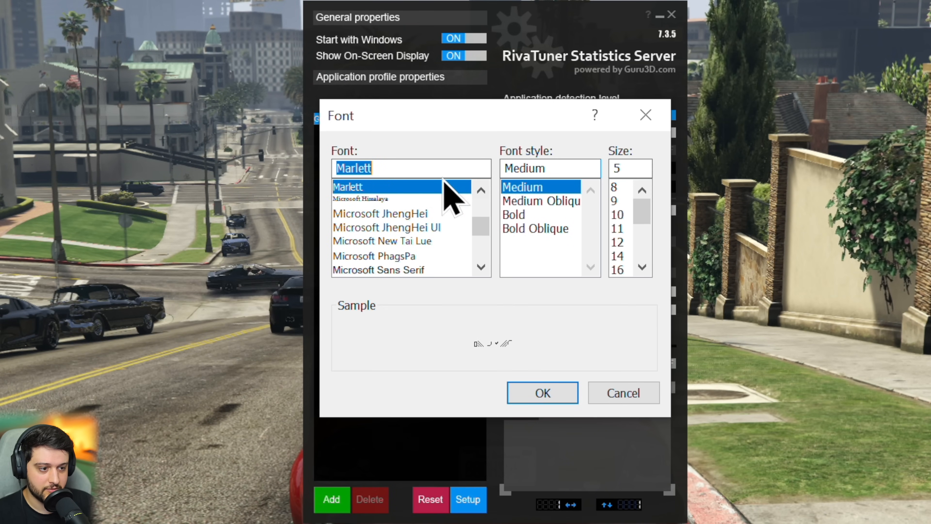
click(527, 215)
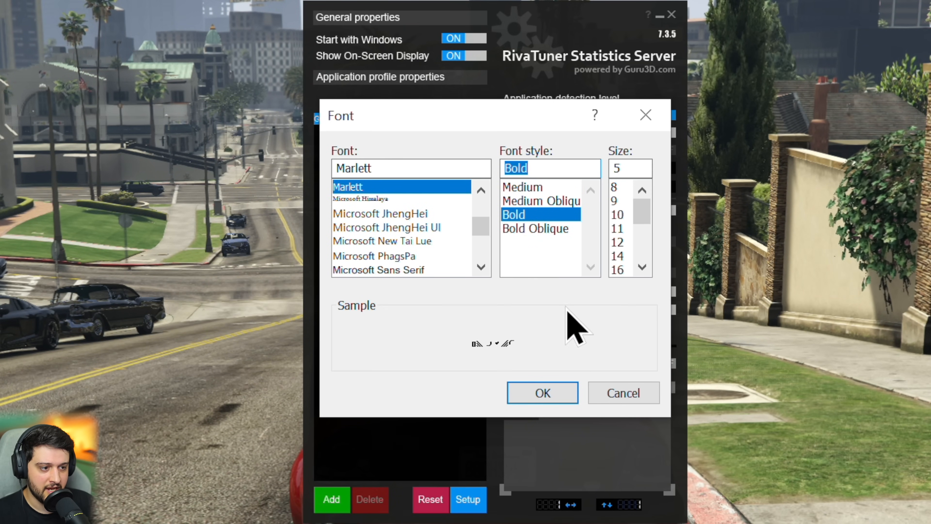
click(554, 394)
- Increase the On-Screen Display zoom slightly and set the overlay's horizontal position to 4
mouse_move(650, 347)
mouse_down()
mouse_move(668, 353)
mouse_move(655, 365)
mouse_up()
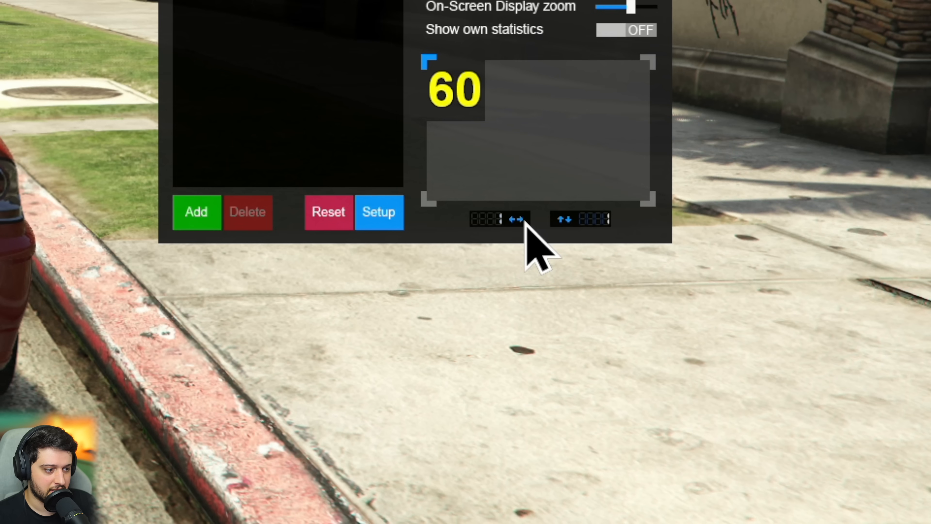
click(524, 221)
click(525, 220)
click(524, 220)
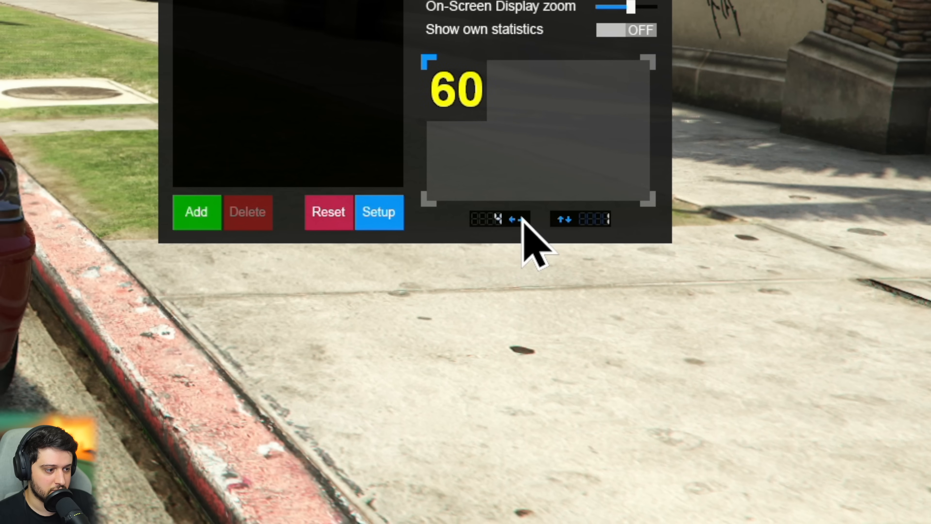
- Set the overlay's horizontal position to 20 and move it down slightly to leave a margin from the screen edges
click(524, 220)
click(525, 220)
click(524, 220)
click(569, 220)
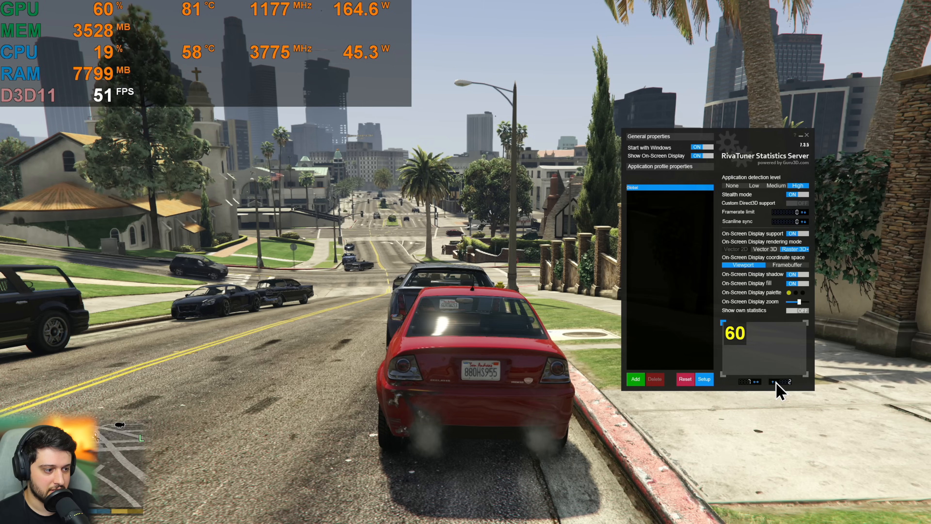
click(777, 383)
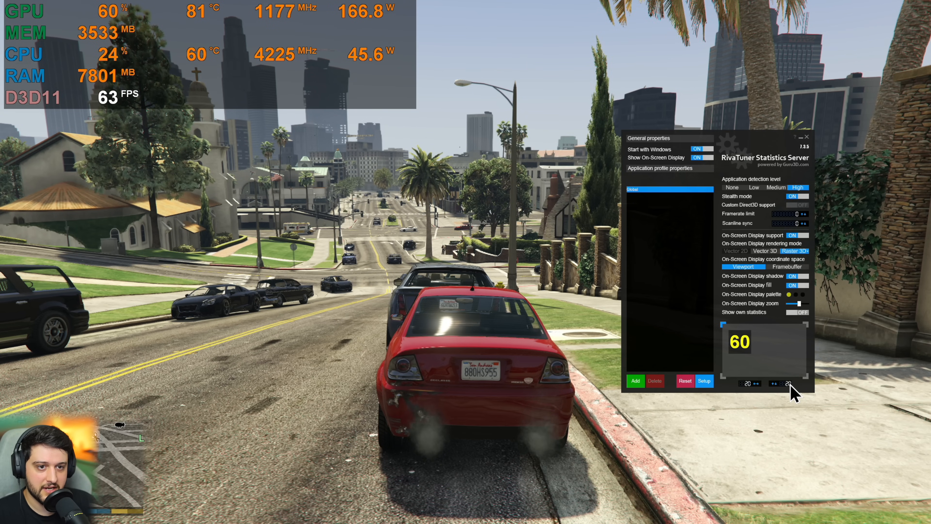
click(788, 383)
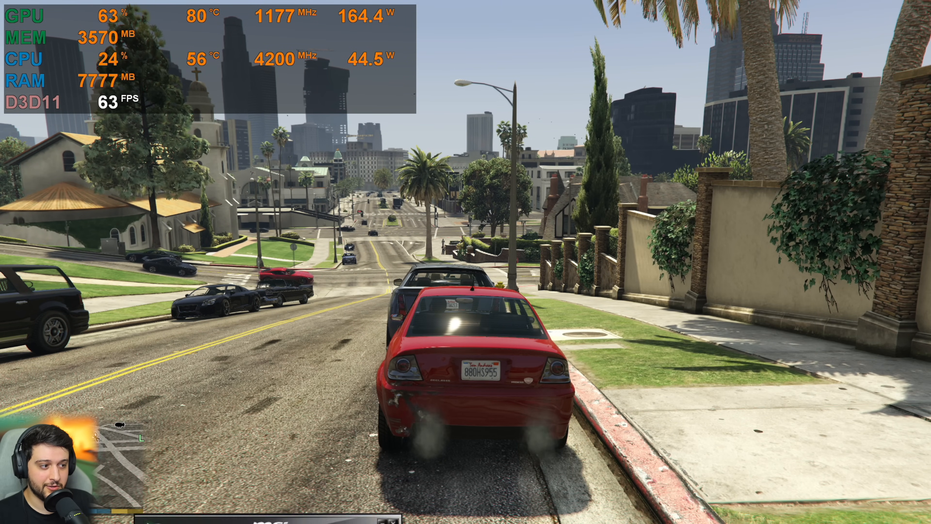
- Bring the MSI Afterburner window into view and open the monitoring settings in its properties
drag(278, 523, 511, 153)
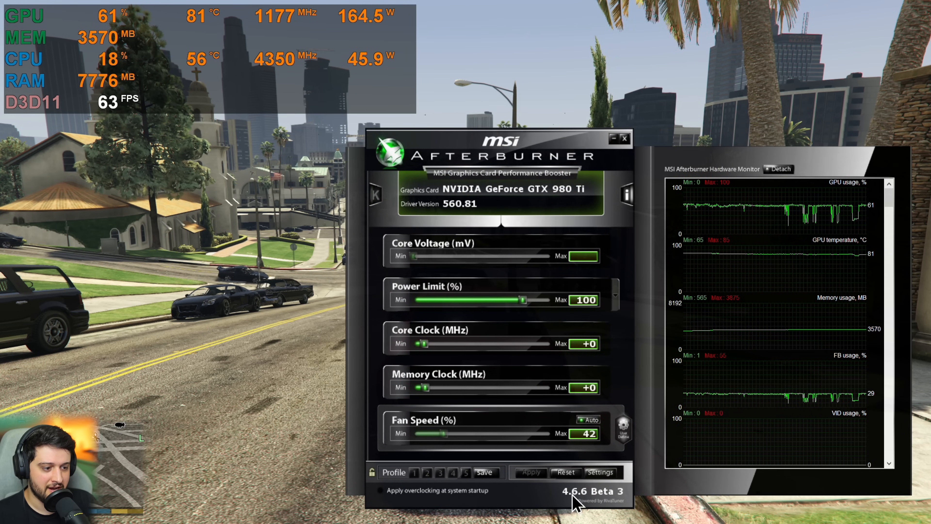
click(600, 472)
drag(424, 140, 575, 86)
click(522, 103)
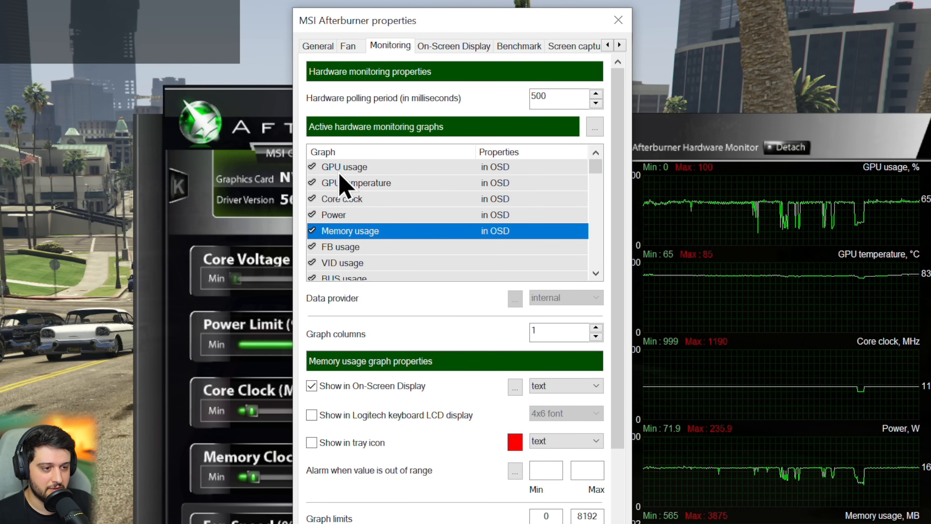
- Move the Power graph above Core clock in the active hardware monitoring graphs list
click(353, 167)
click(365, 184)
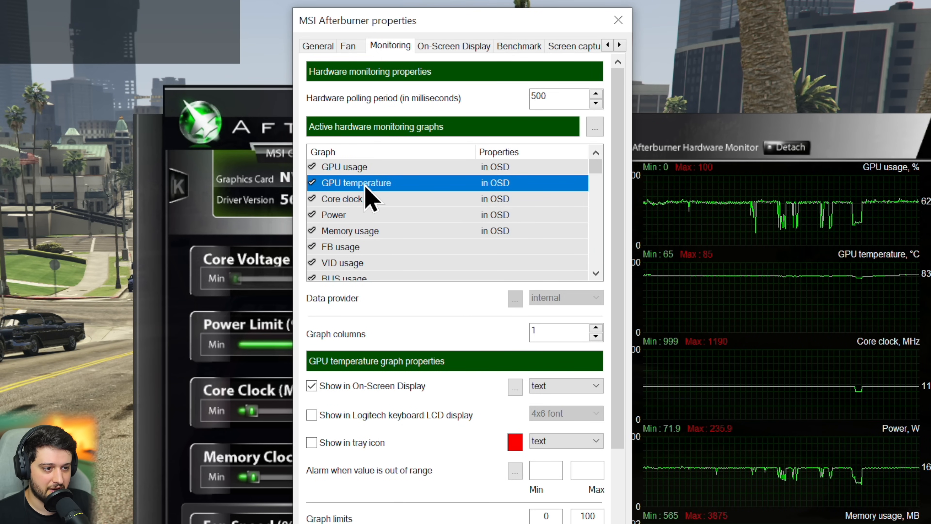
drag(349, 213, 360, 198)
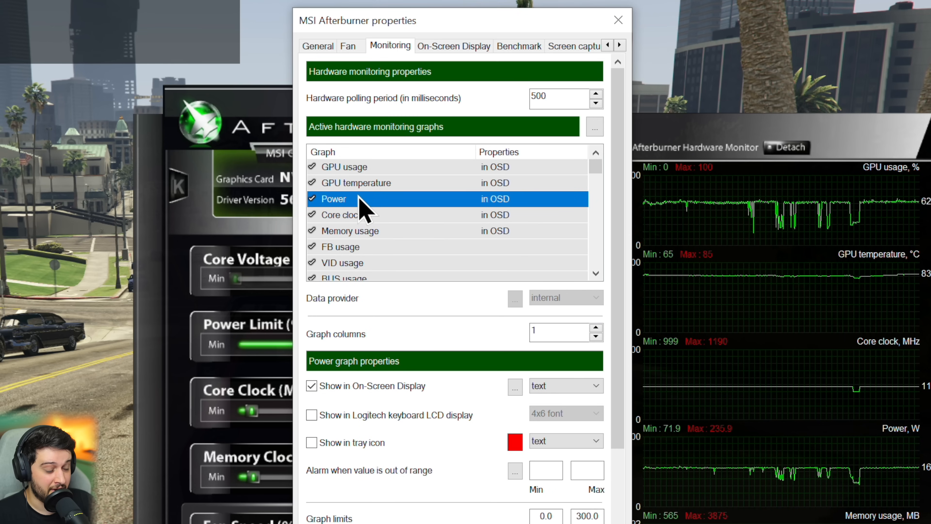
click(358, 216)
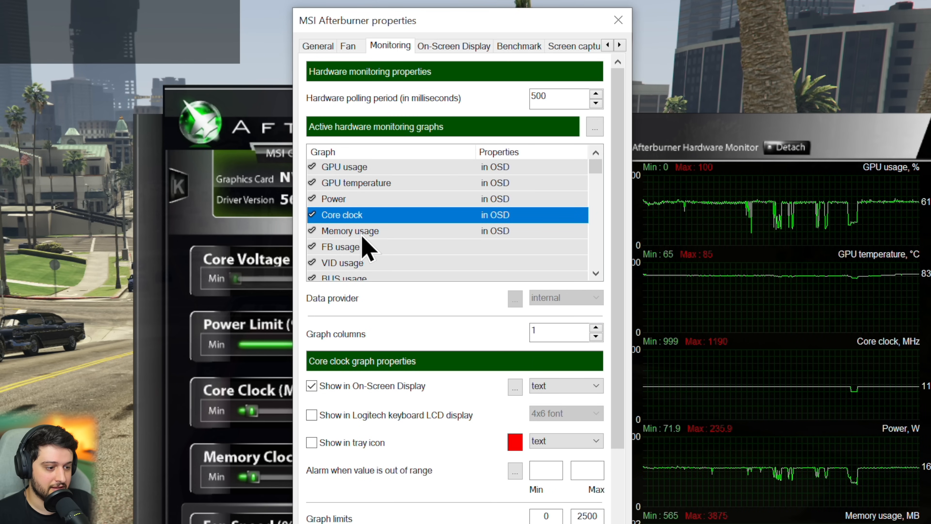
click(363, 234)
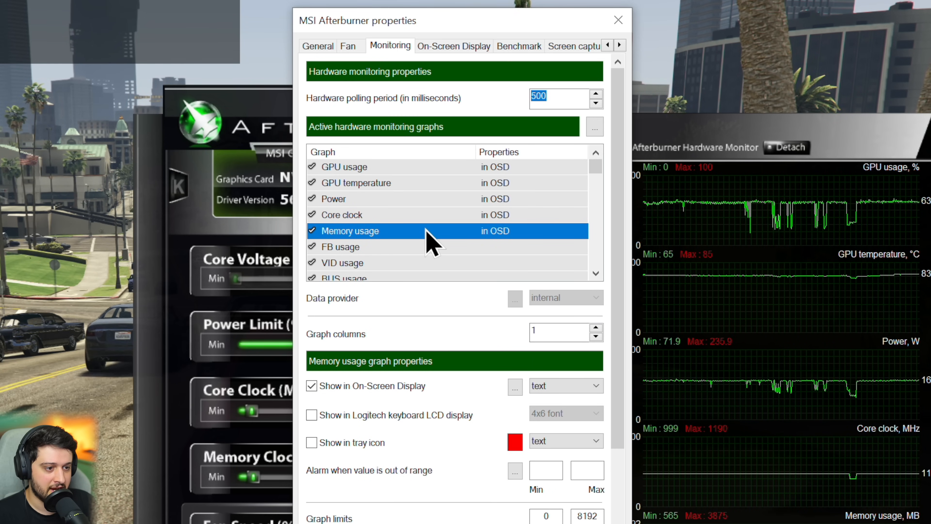
- Move the CPU clock, CPU power and RAM usage graphs directly below CPU temperature in the graph list
scroll(432, 239, down, 4)
scroll(429, 235, down, 5)
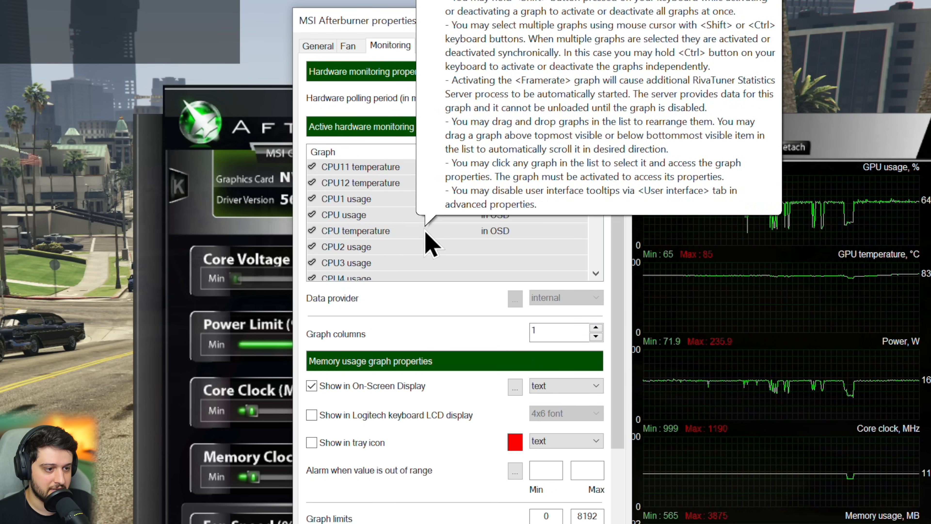
click(361, 216)
click(363, 234)
scroll(365, 238, down, 7)
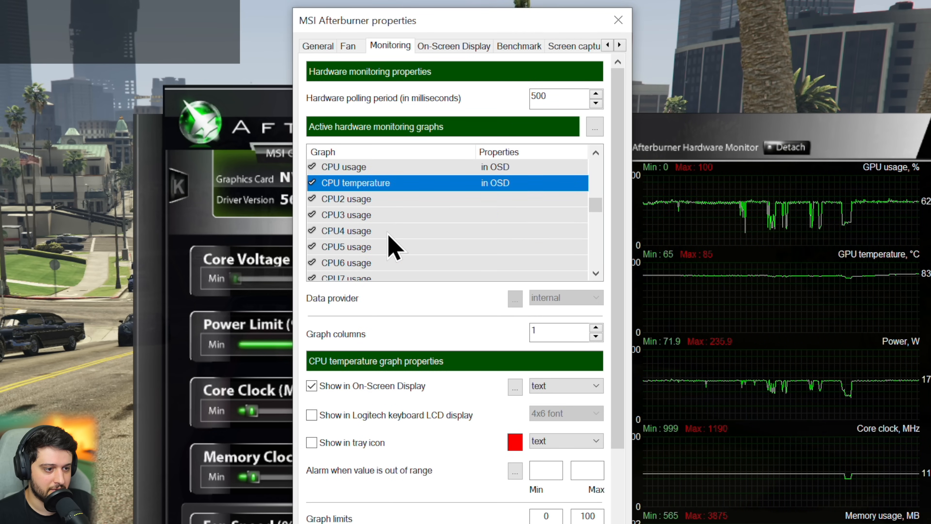
scroll(380, 253, down, 1)
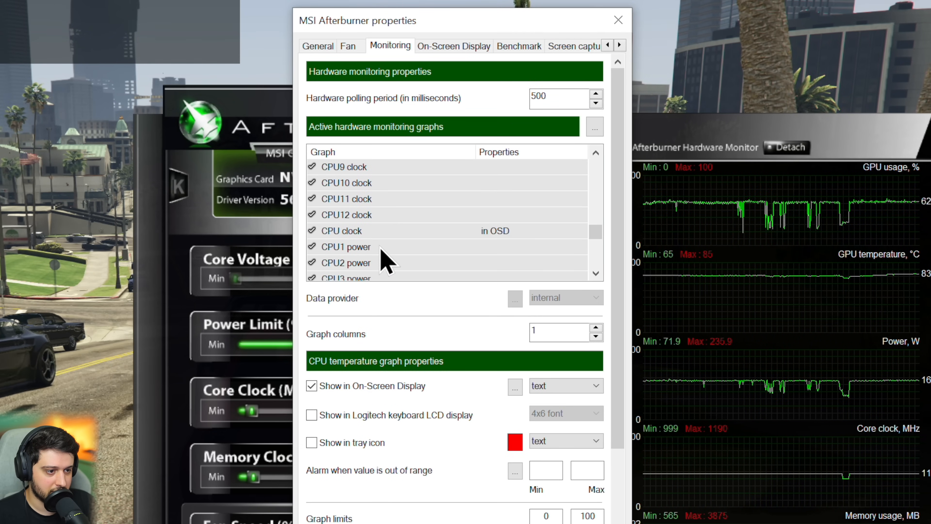
click(374, 233)
scroll(394, 253, down, 4)
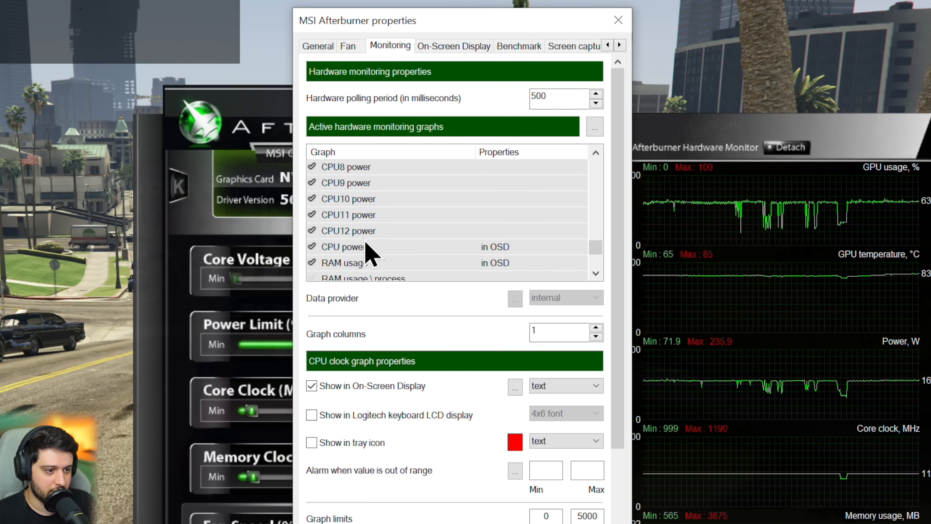
click(366, 248)
click(403, 262)
key(Home)
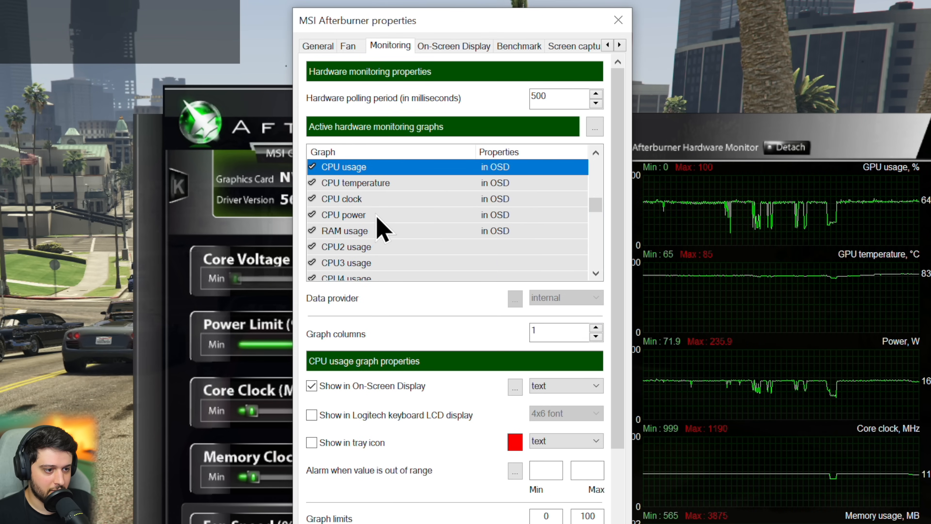
- Move the block of graphs from CPU usage through RAM usage up to just below FB usage
shift+click(400, 231)
scroll(379, 235, up, 1)
drag(376, 233, 394, 266)
key(Home)
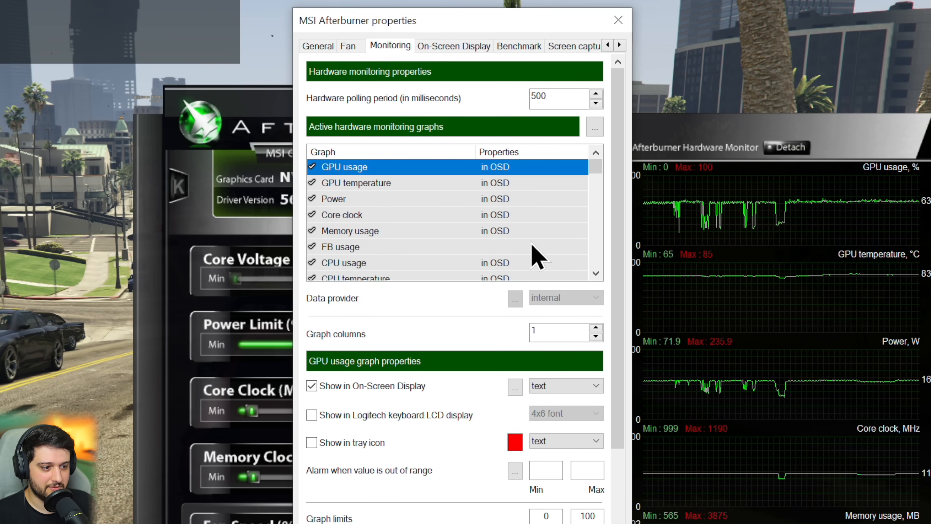
scroll(513, 238, down, 1)
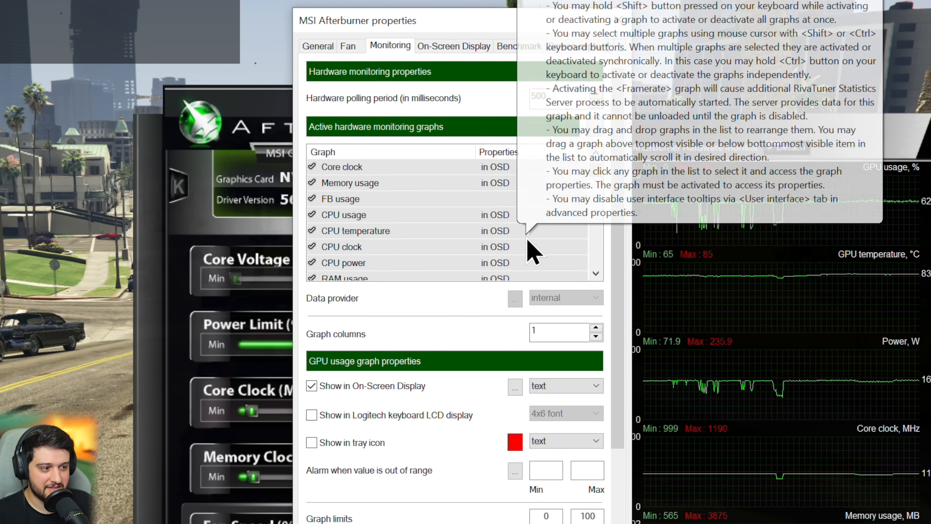
scroll(531, 242, up, 1)
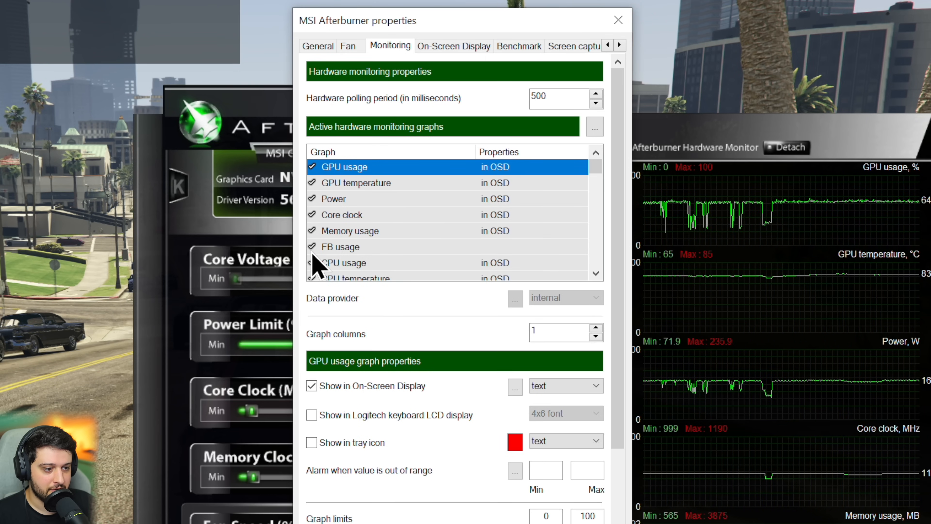
- Deactivate the VID usage and BUS usage monitoring graphs
scroll(491, 258, down, 2)
click(360, 247)
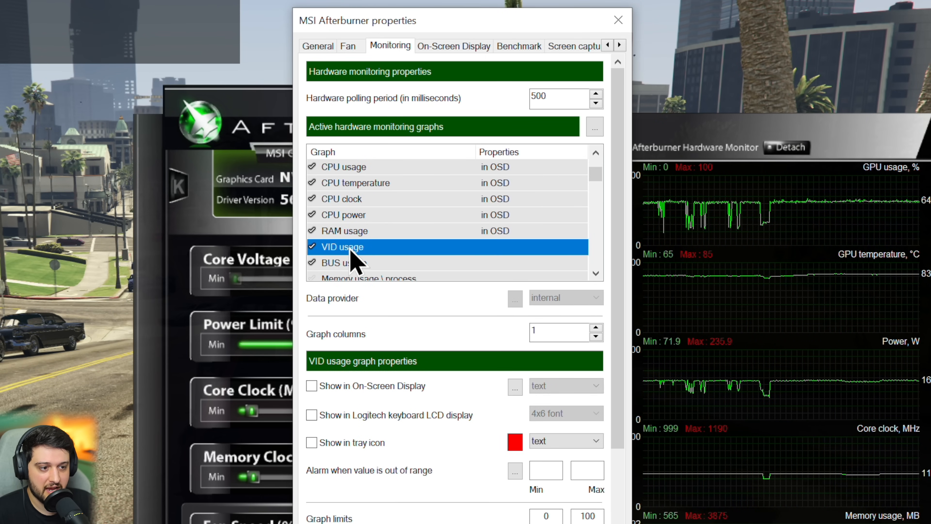
scroll(467, 258, down, 1)
click(312, 199)
scroll(385, 246, down, 1)
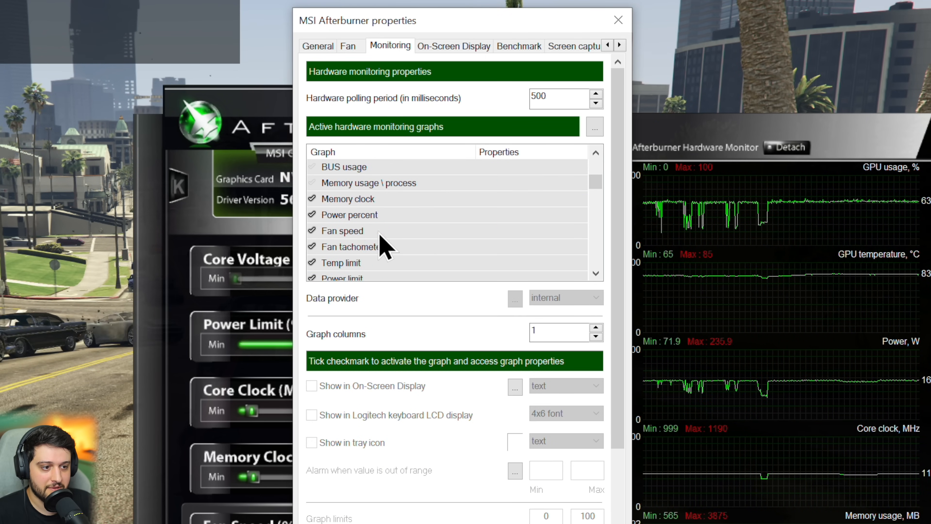
- Select the whole range of graphs from Memory clock through CPU12 power and deactivate them together
click(332, 200)
scroll(381, 239, down, 3)
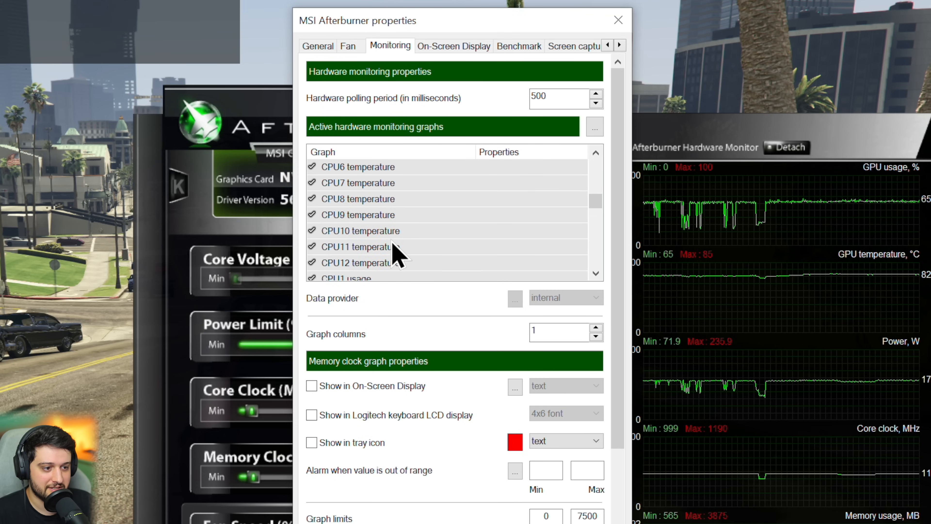
scroll(394, 243, down, 9)
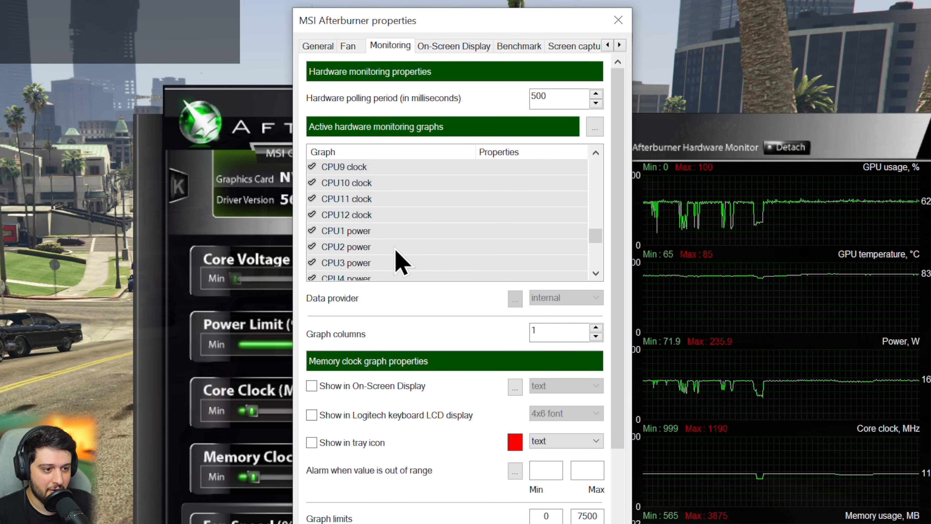
scroll(395, 257, down, 4)
shift+click(388, 218)
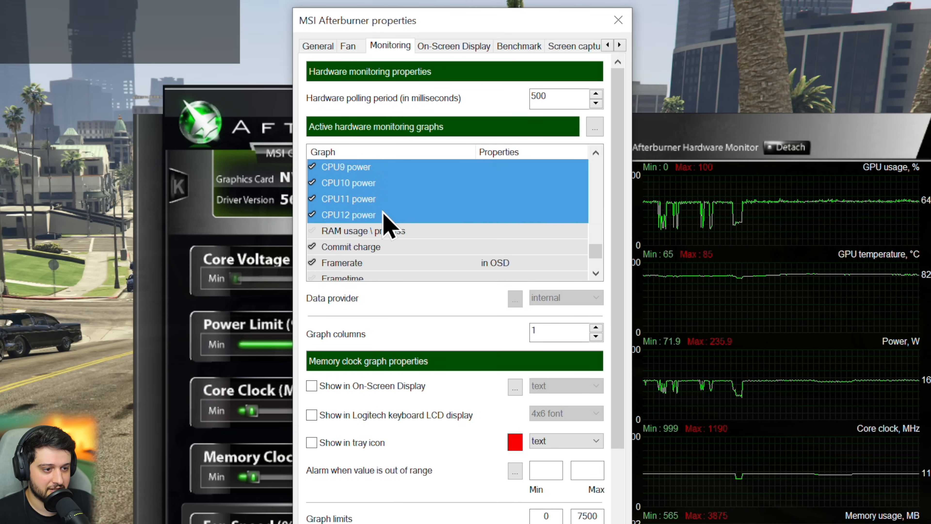
click(312, 215)
click(312, 214)
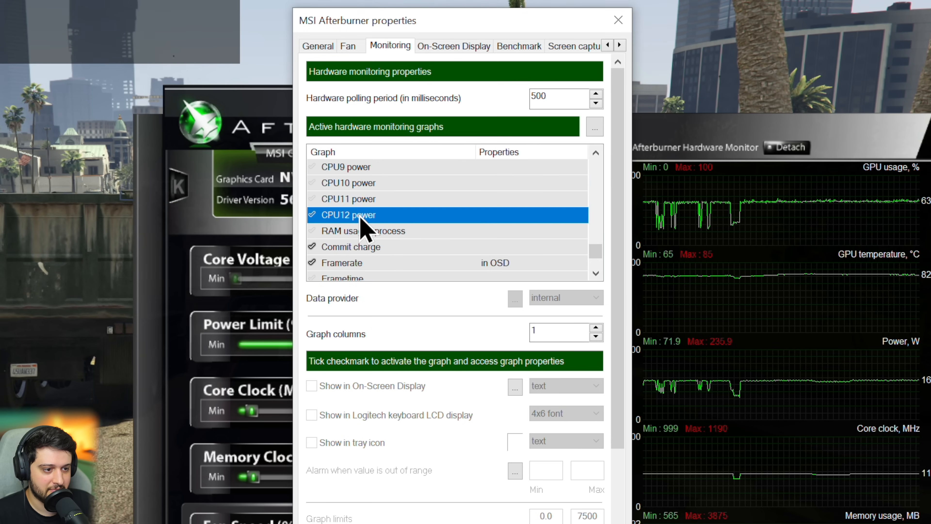
- Deactivate the Commit charge monitoring graph
click(347, 247)
click(313, 246)
scroll(367, 253, down, 1)
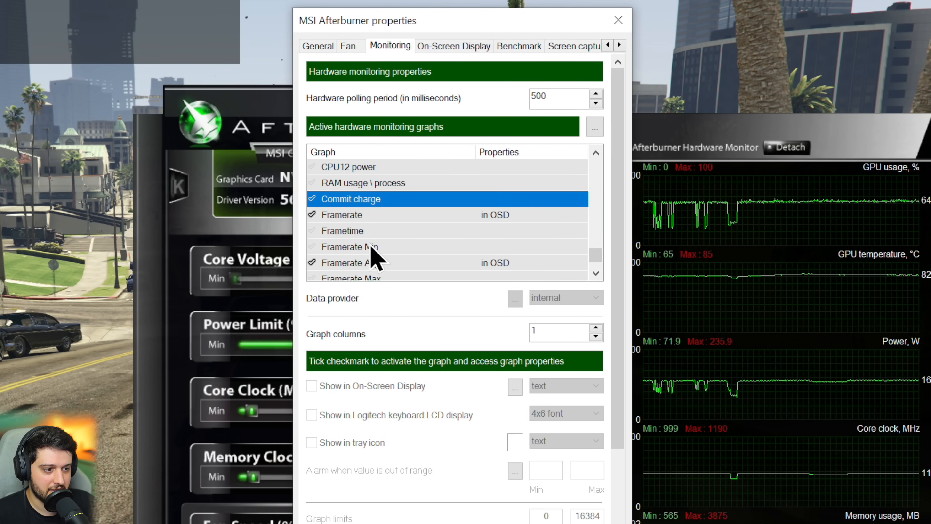
scroll(374, 257, down, 1)
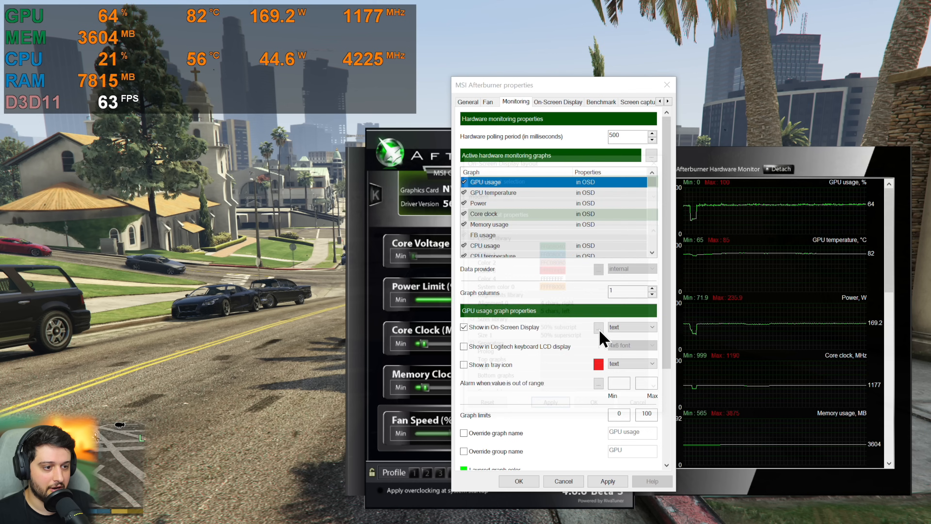
- Open the On-Screen Display layout settings and change Color 0 to bright green FF00FF40, applying it to the overlay
click(561, 161)
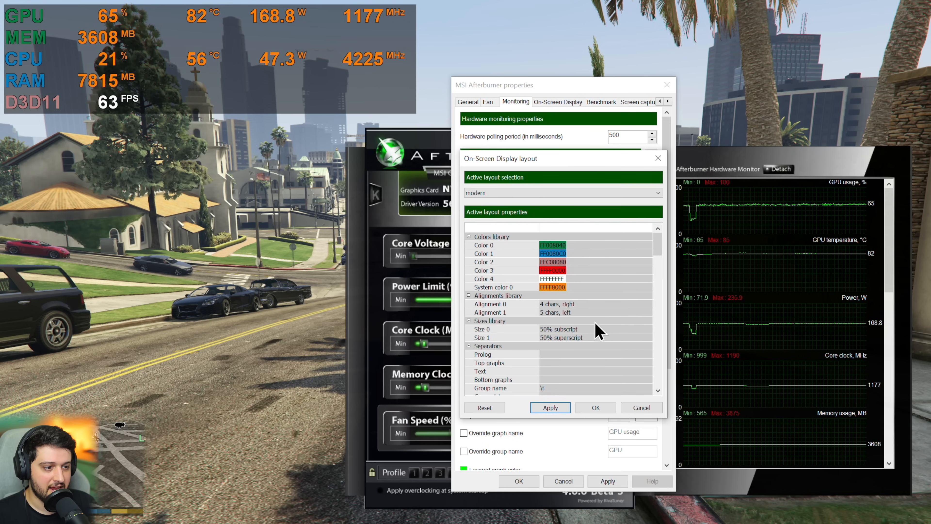
double_click(559, 246)
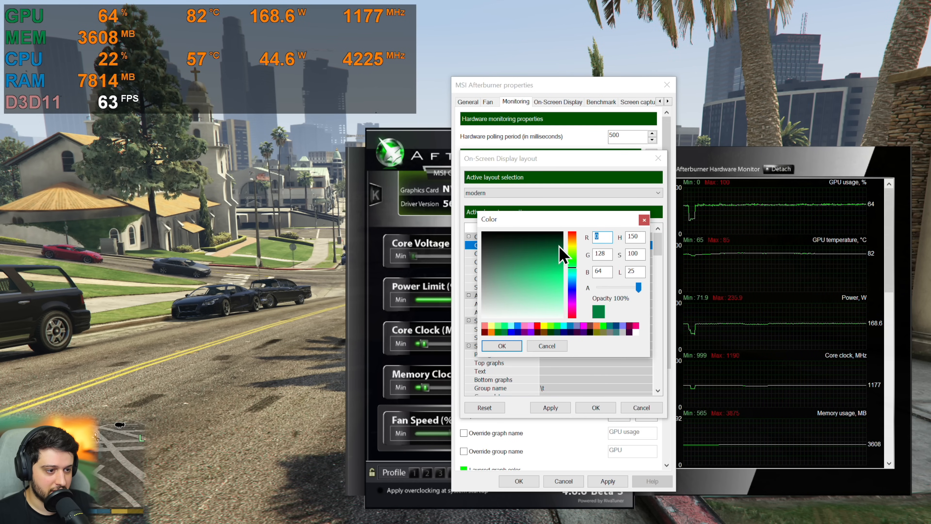
click(562, 326)
click(503, 346)
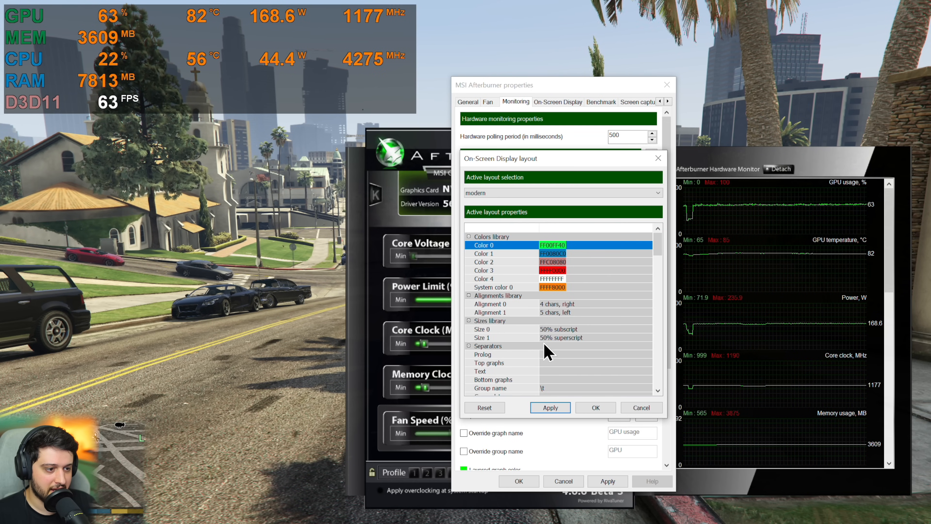
click(561, 410)
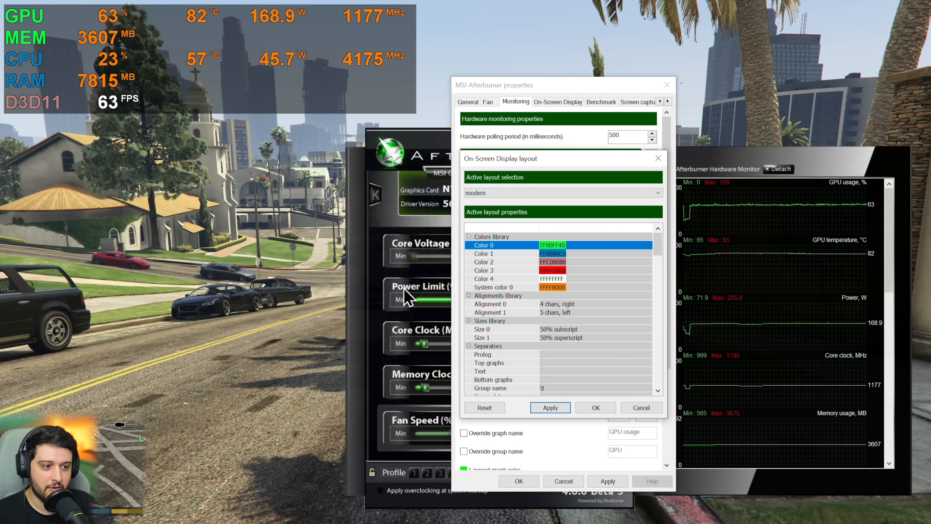
- Change Color 1 of the overlay layout to orange FFFF8000 and apply it
click(487, 255)
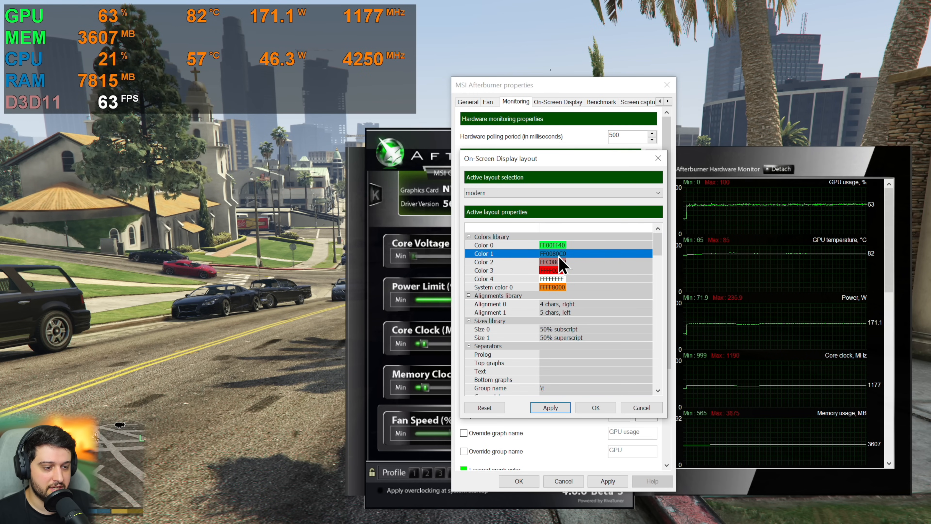
double_click(556, 255)
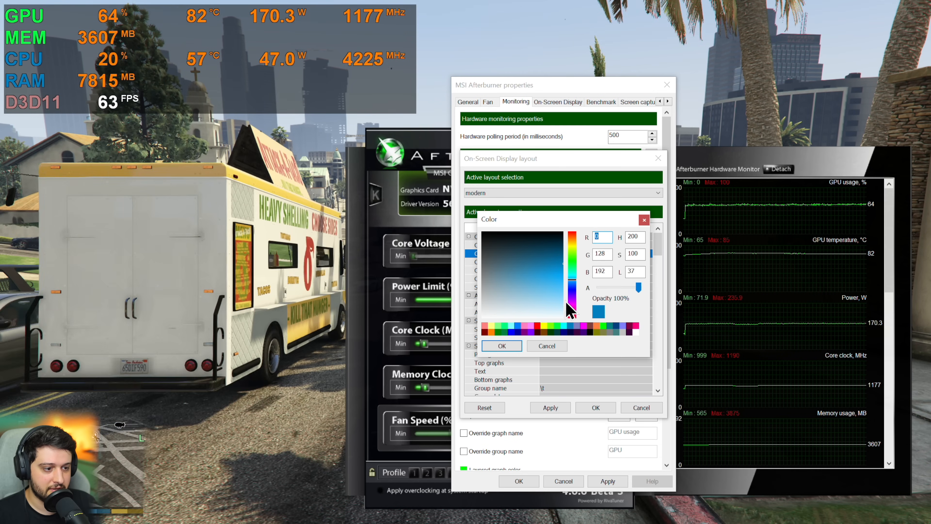
click(501, 346)
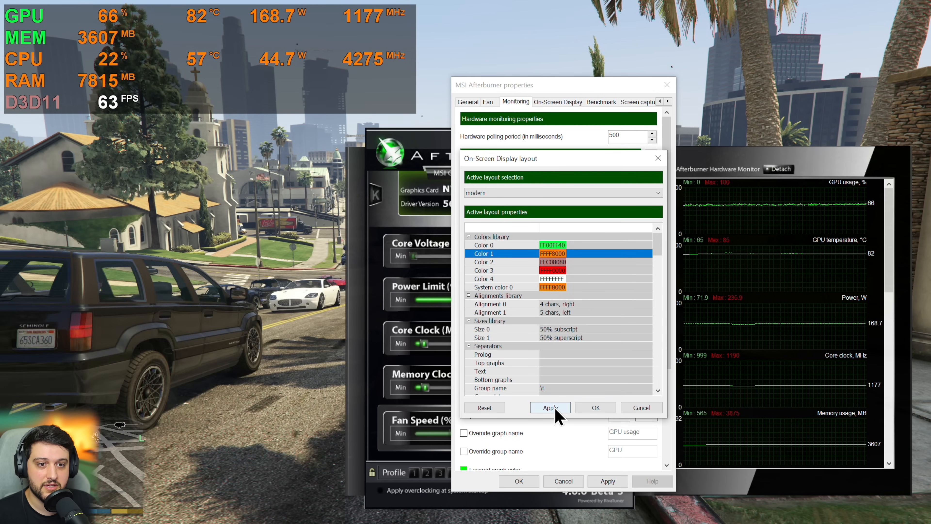
- Change System color 0 of the overlay layout to yellow FFFFFF00 and apply it
click(559, 289)
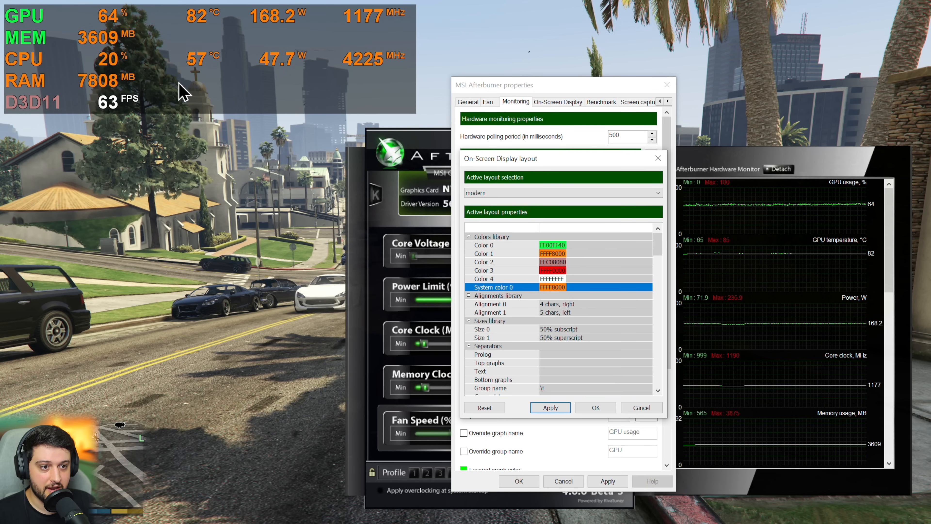
double_click(559, 292)
click(534, 328)
click(508, 351)
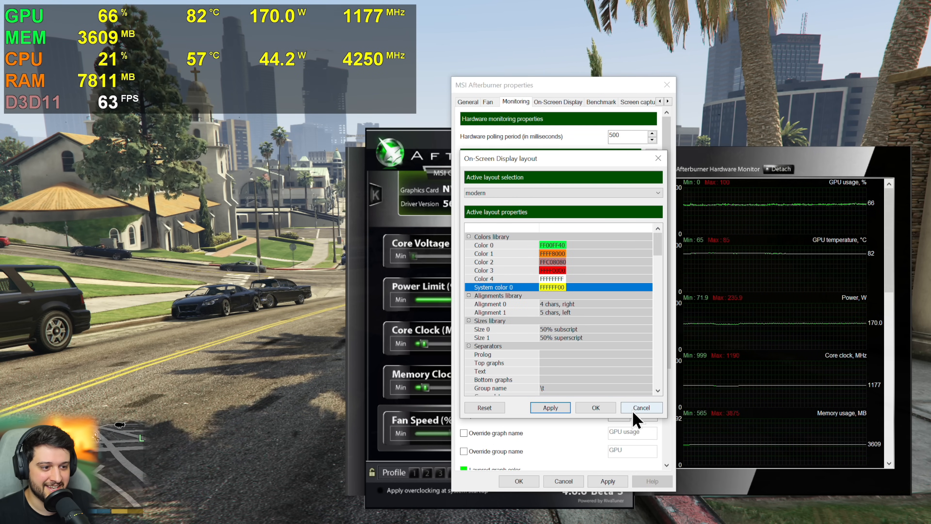
- Set Color 2 of the overlay layout to green FF00FF00 and Color 3 to grey FF808080, and accept the layout
double_click(560, 262)
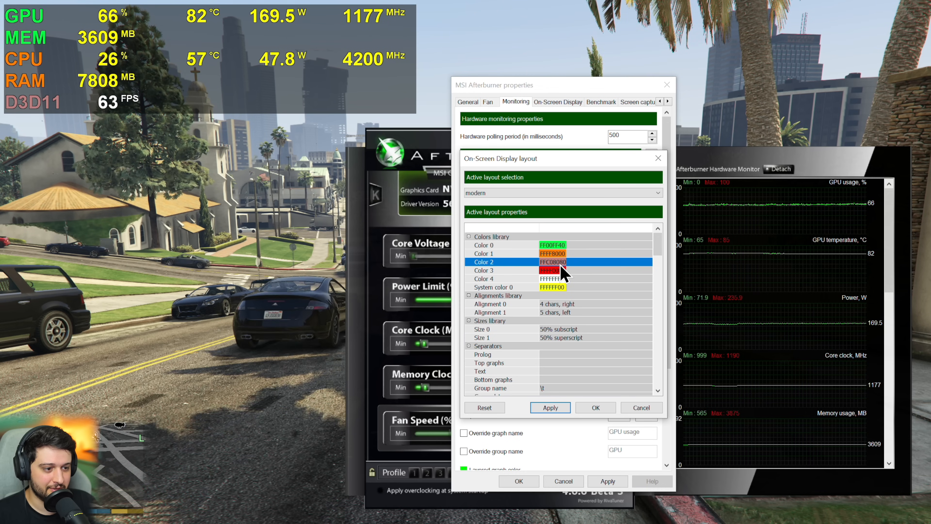
click(604, 327)
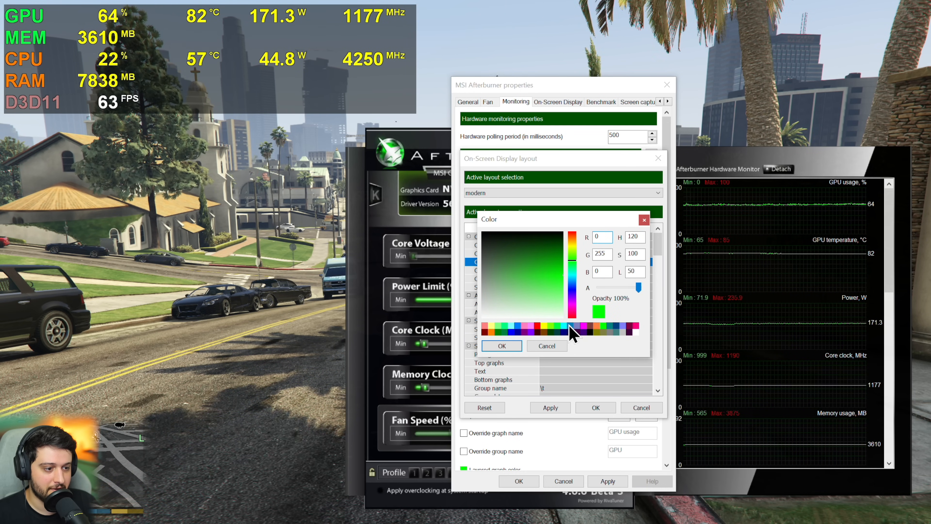
click(515, 347)
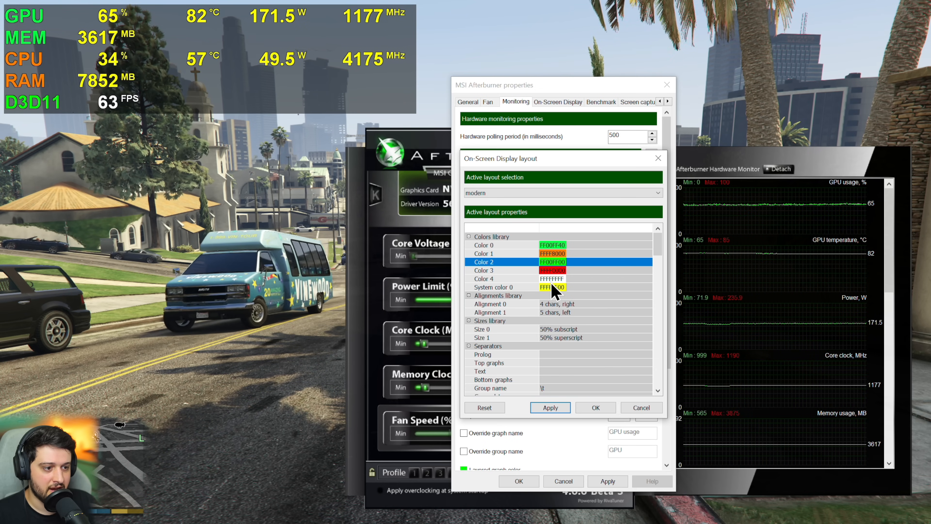
double_click(552, 270)
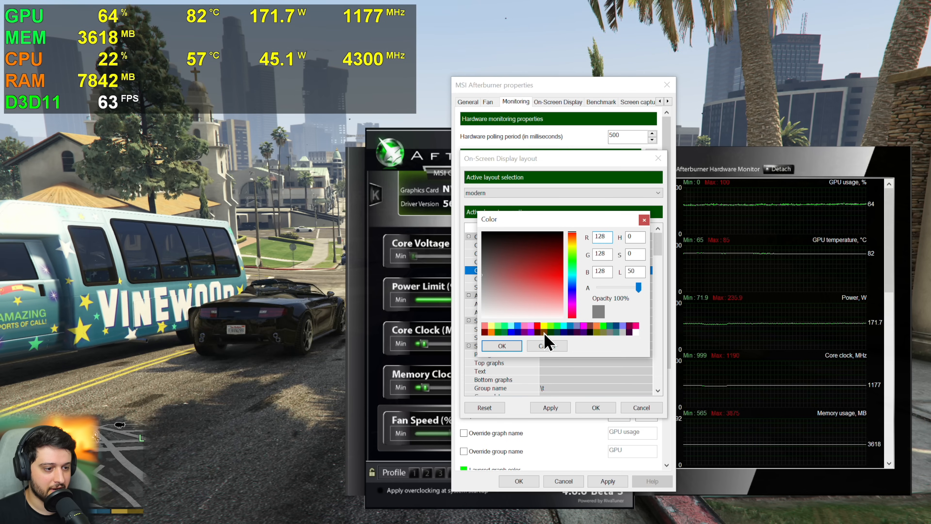
click(501, 346)
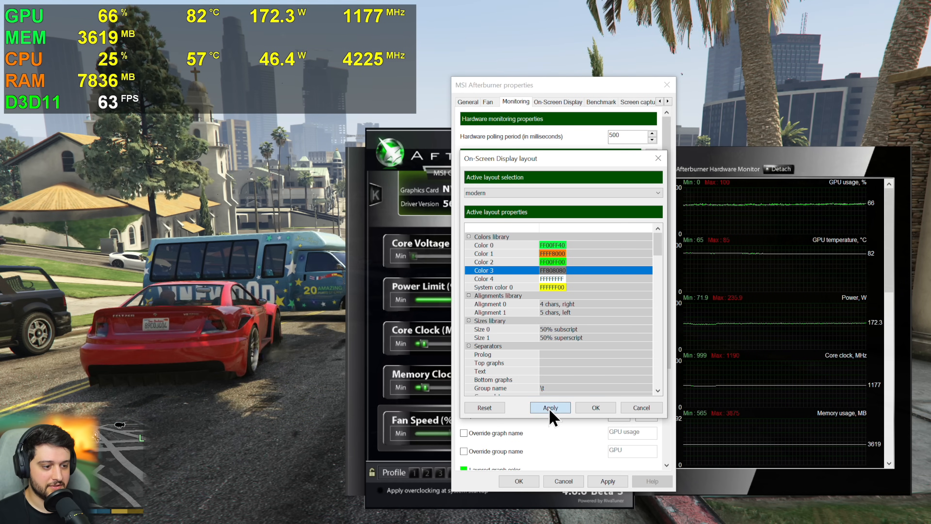
click(603, 411)
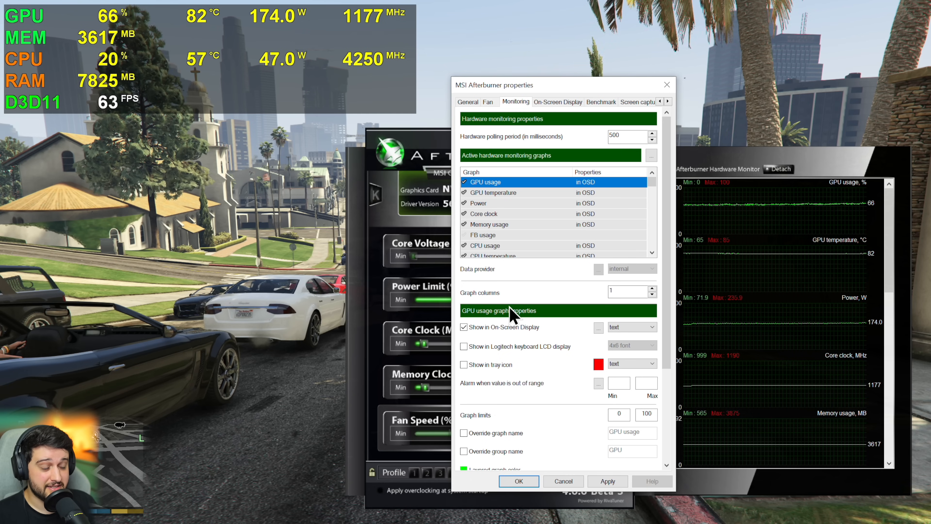
click(502, 196)
click(502, 204)
click(501, 214)
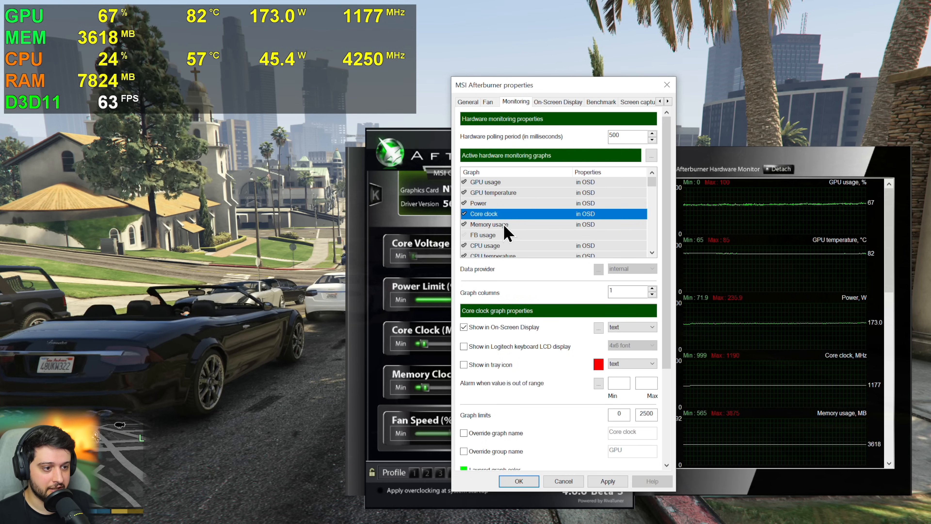
click(501, 223)
click(501, 213)
click(501, 195)
- Override the GPU usage graph's group name with GTX 980 Ti and apply it
click(485, 183)
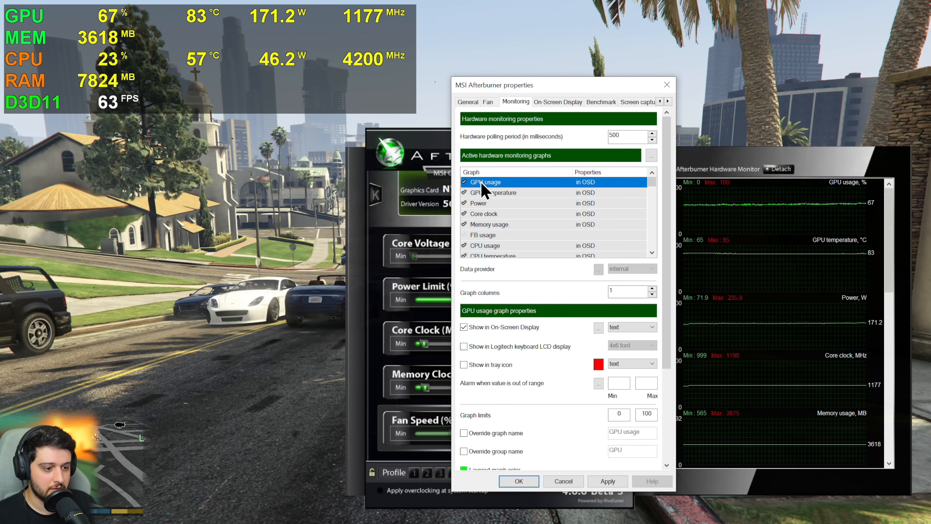
click(498, 453)
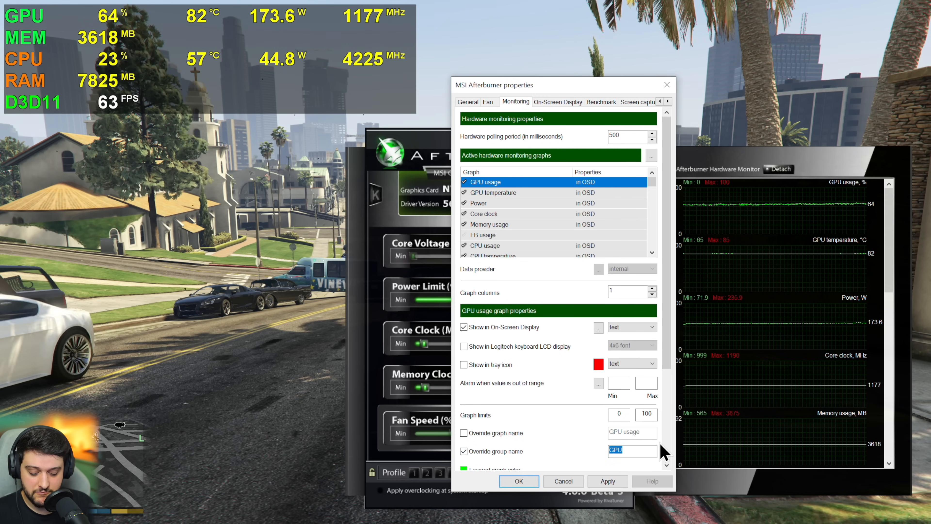
text(GTX 980 Ti)
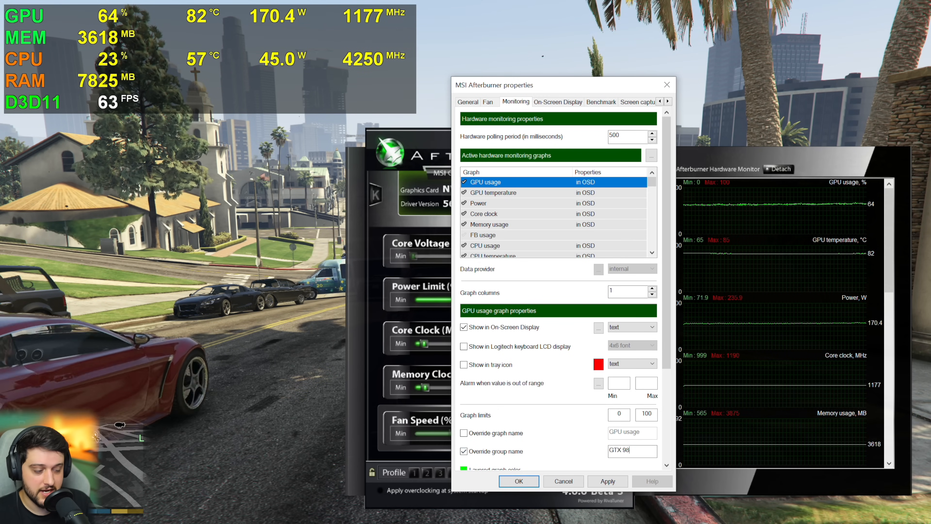
click(605, 484)
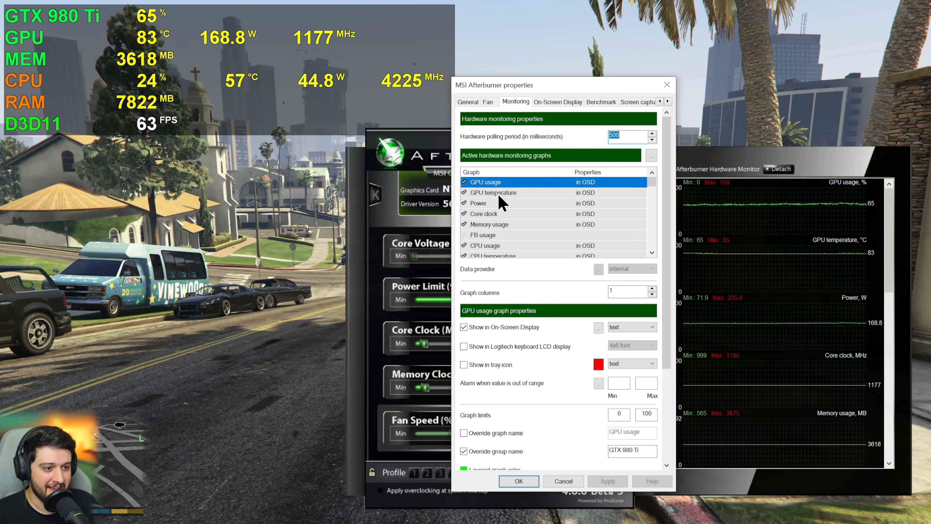
- Override the GPU temperature graph's group name with temp and apply it
click(513, 192)
click(561, 455)
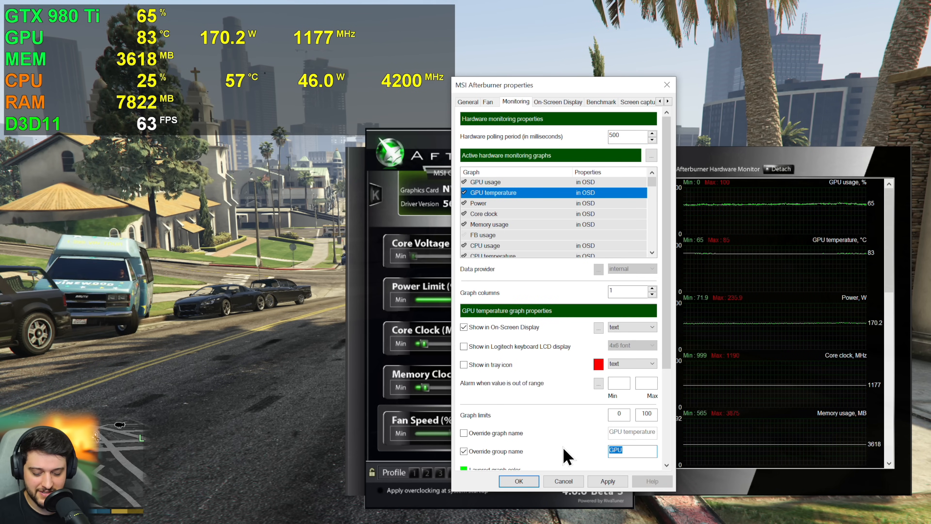
text(temp)
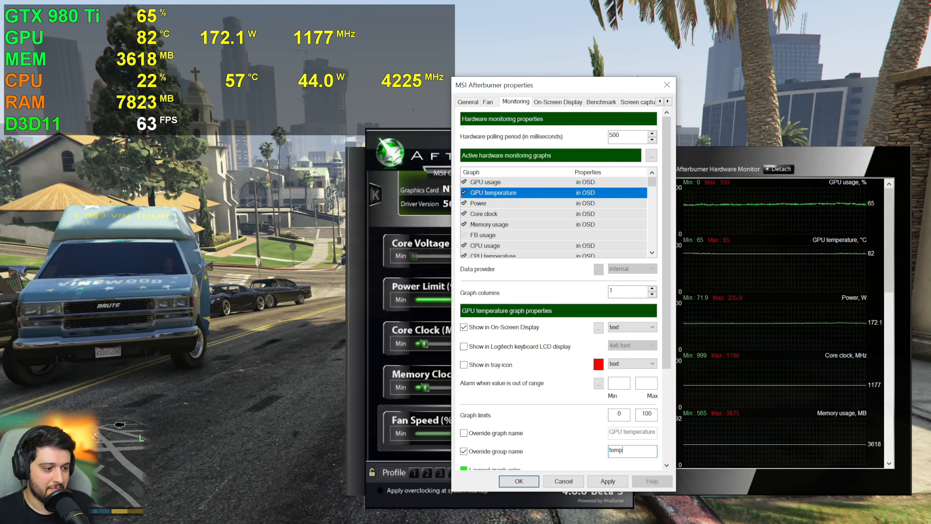
click(601, 484)
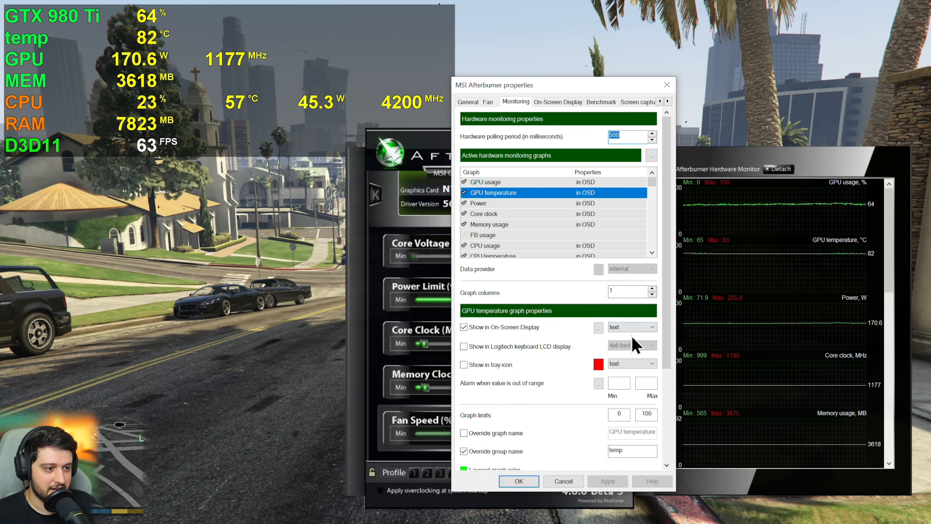
- Override the GPU Power graph's group name with power and apply it
click(491, 204)
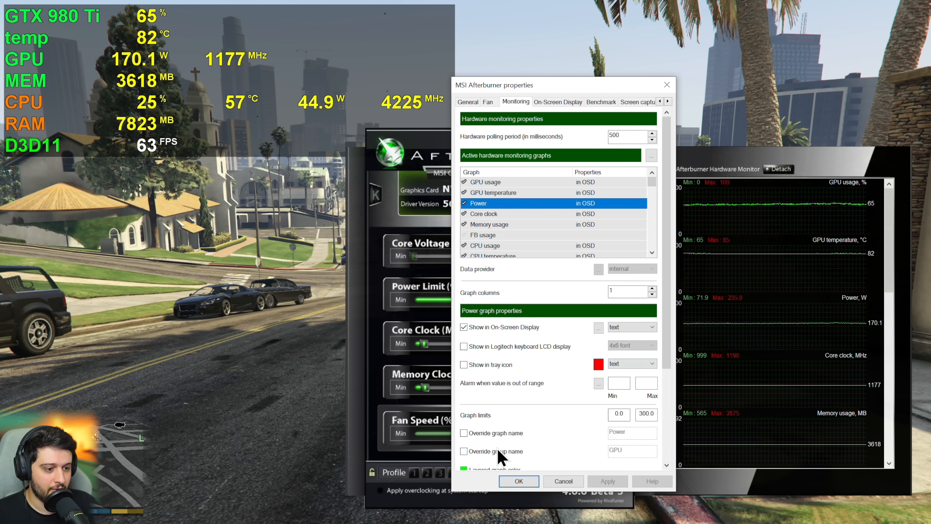
click(649, 456)
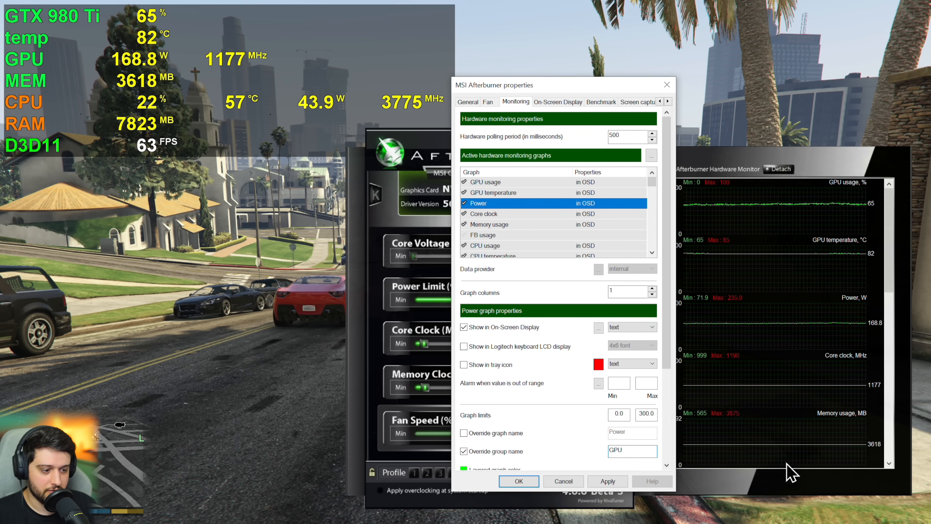
key(BackSpace)
key(BackSpace)
key(BackSpace)
text(power)
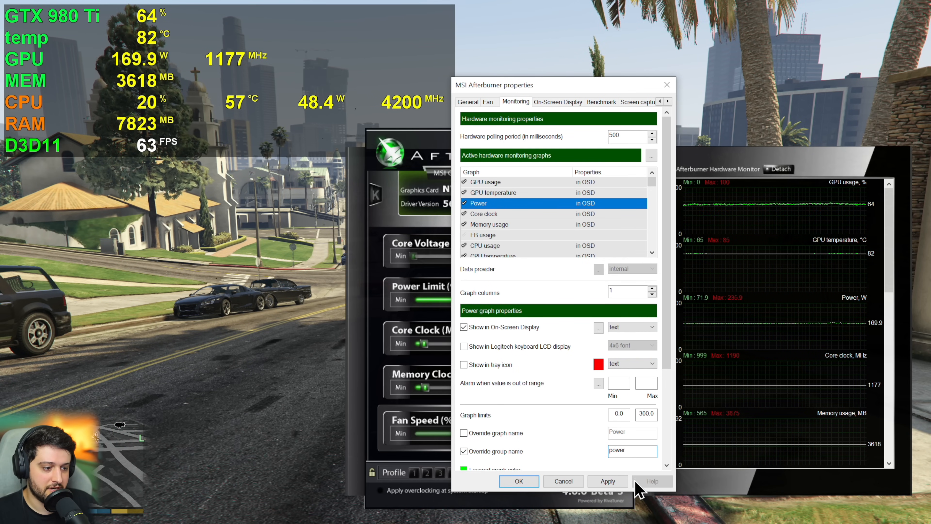
key(Return)
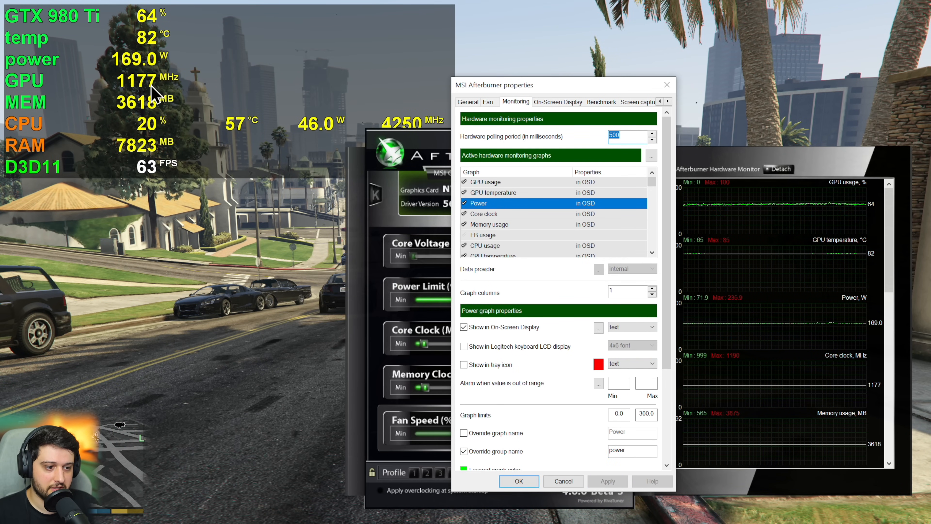
- Override the GPU Core clock graph's group name with clock and apply it
click(489, 214)
click(522, 451)
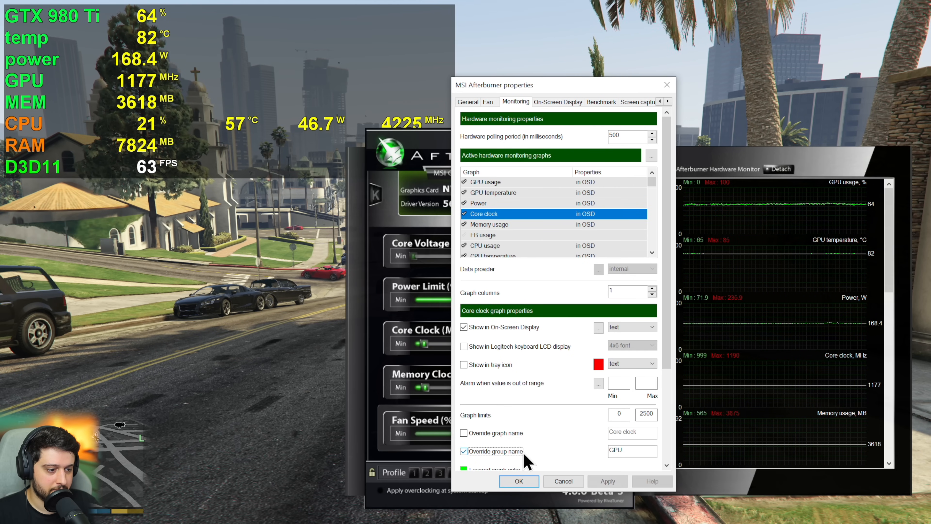
text(clock)
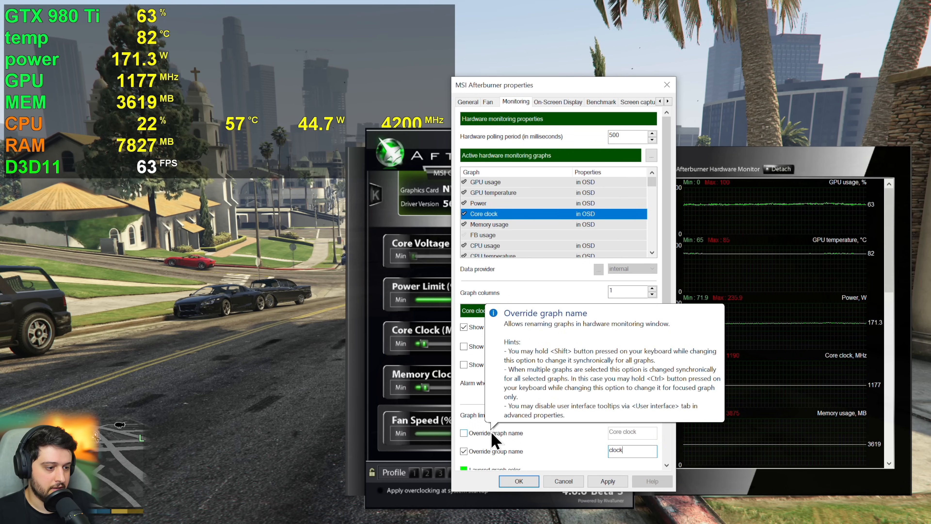
click(599, 485)
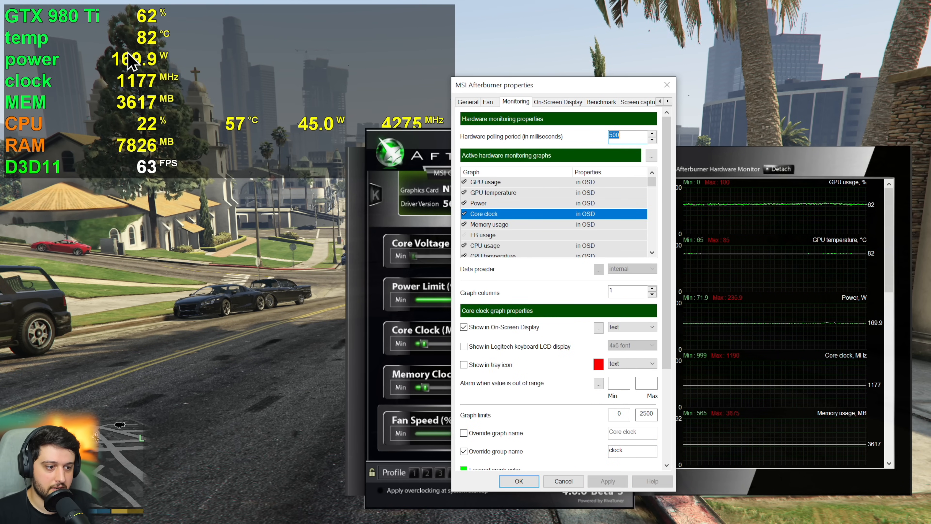
- Override the GPU Memory usage graph's group name with VRAM and apply it
click(483, 225)
click(505, 453)
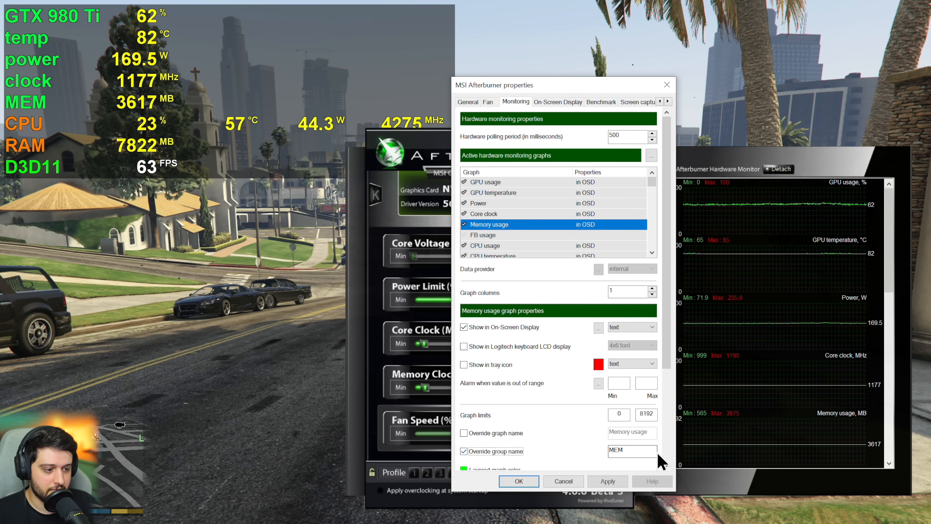
text(VRAM)
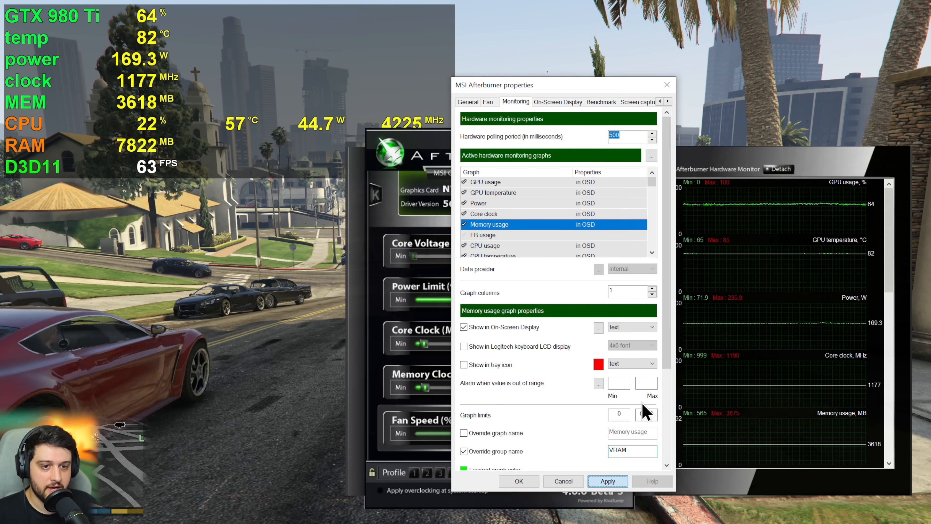
click(607, 481)
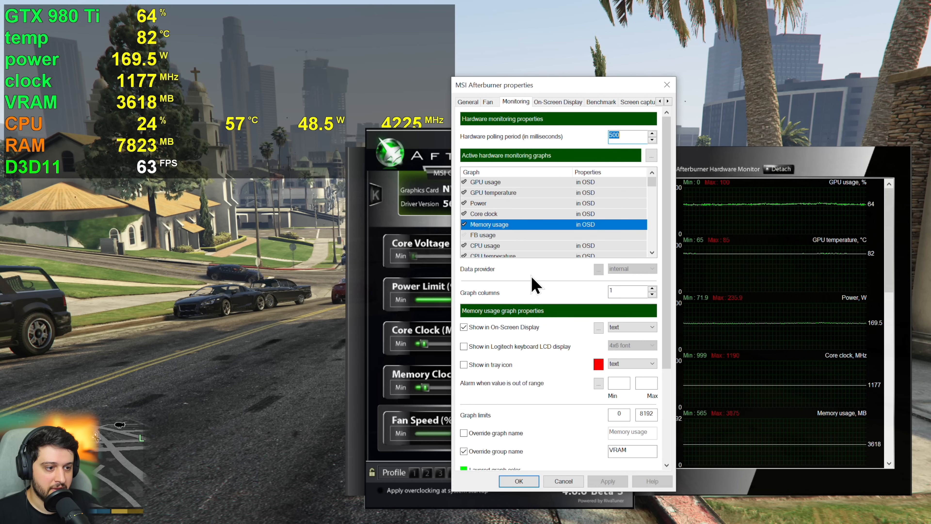
- Override the CPU usage graph's group name with 3600X and apply it
click(520, 245)
scroll(554, 232, down, 1)
click(464, 451)
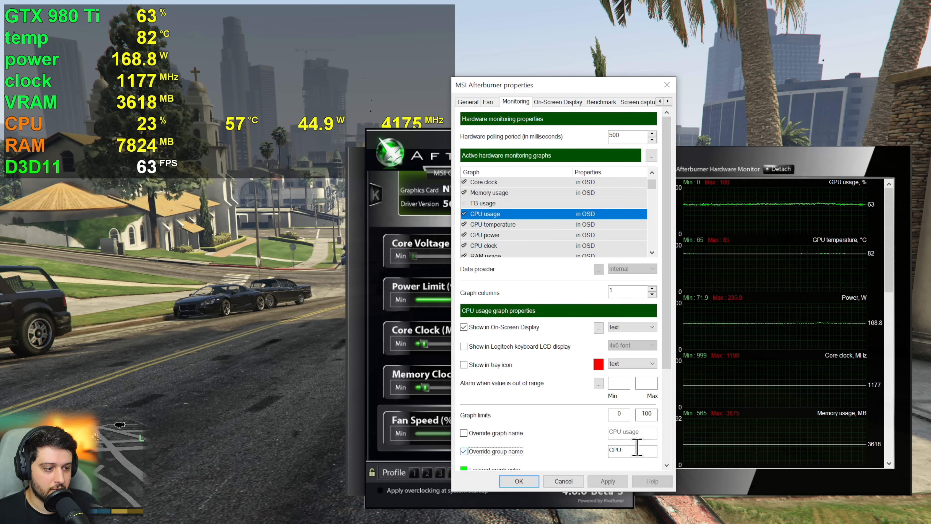
double_click(631, 451)
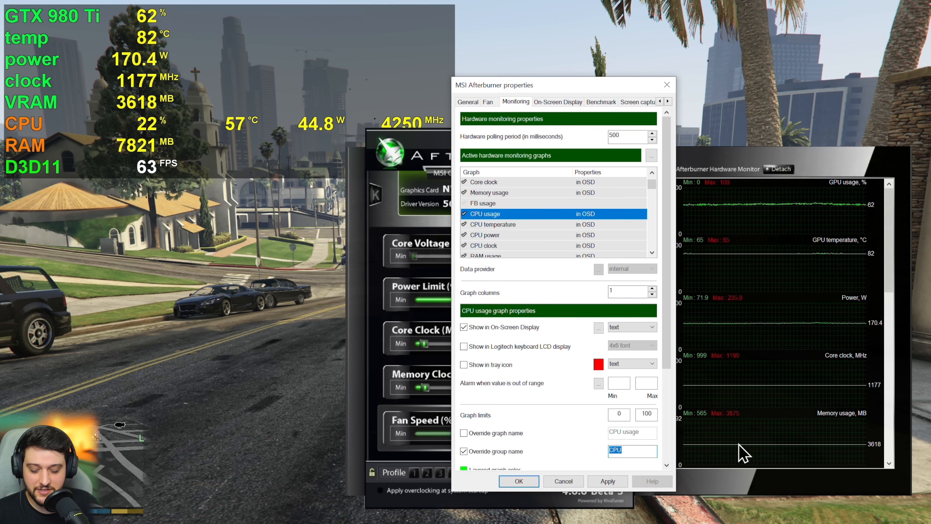
key(BackSpace)
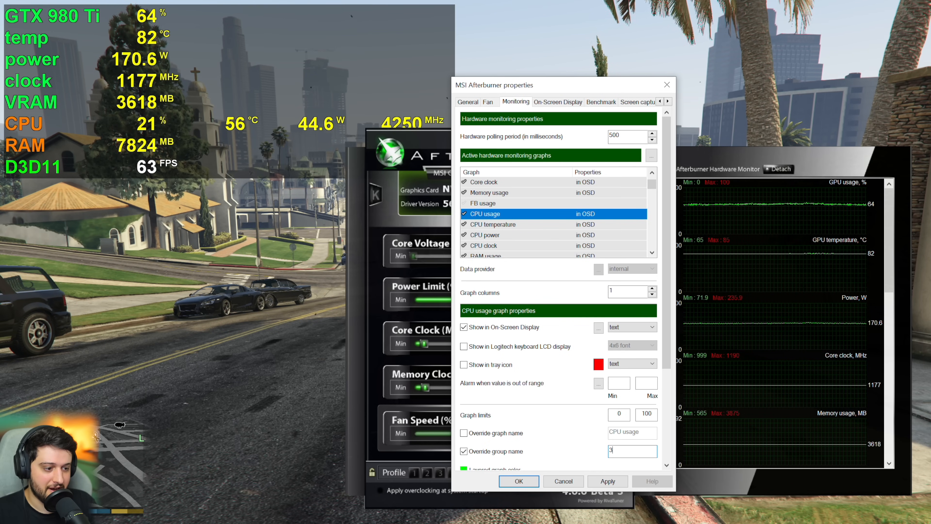
text(3600X)
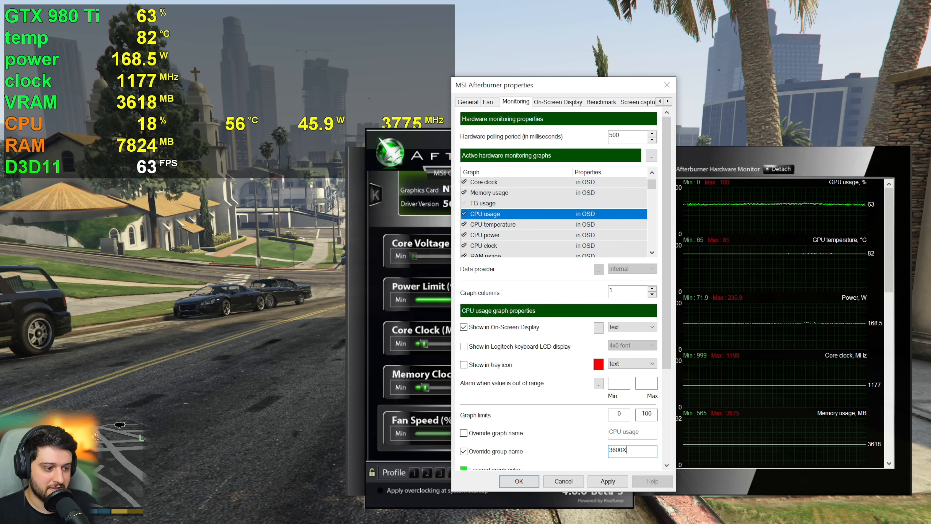
click(609, 481)
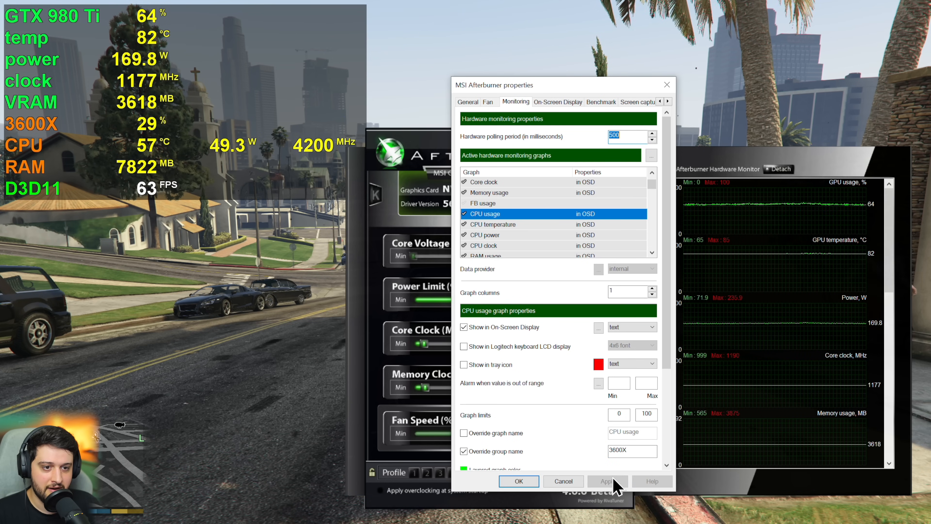
- Override the CPU temperature graph's group name with temp and apply it
click(547, 224)
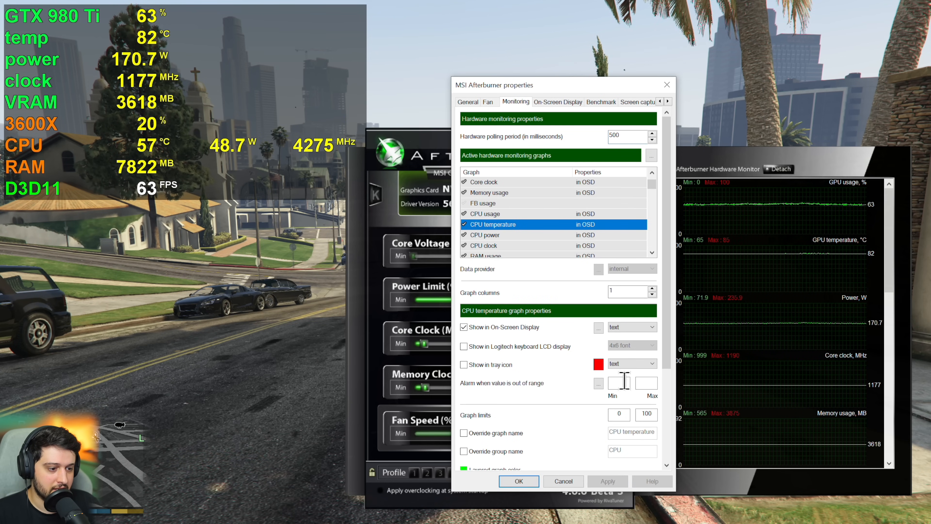
click(518, 458)
double_click(612, 451)
text(TEMP)
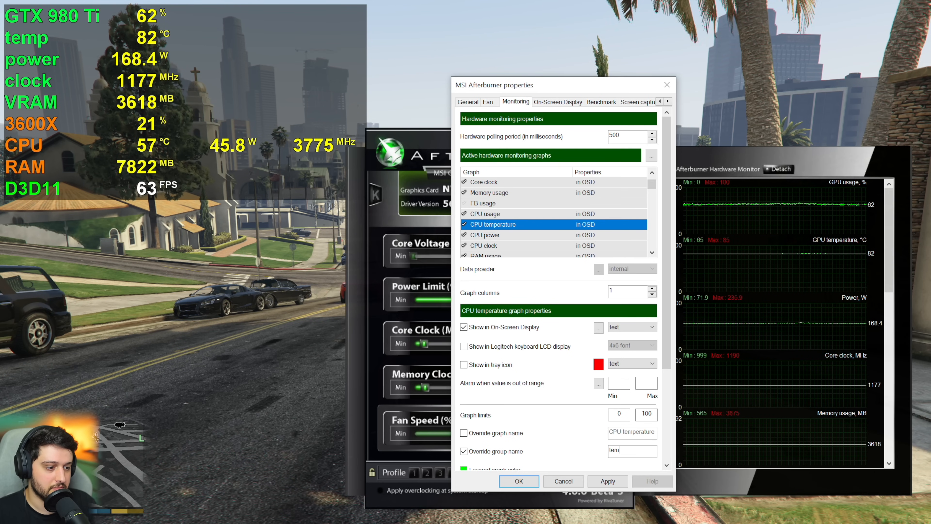
click(608, 481)
- Select the RAM usage graph, accept the monitoring properties and return to the game
click(557, 255)
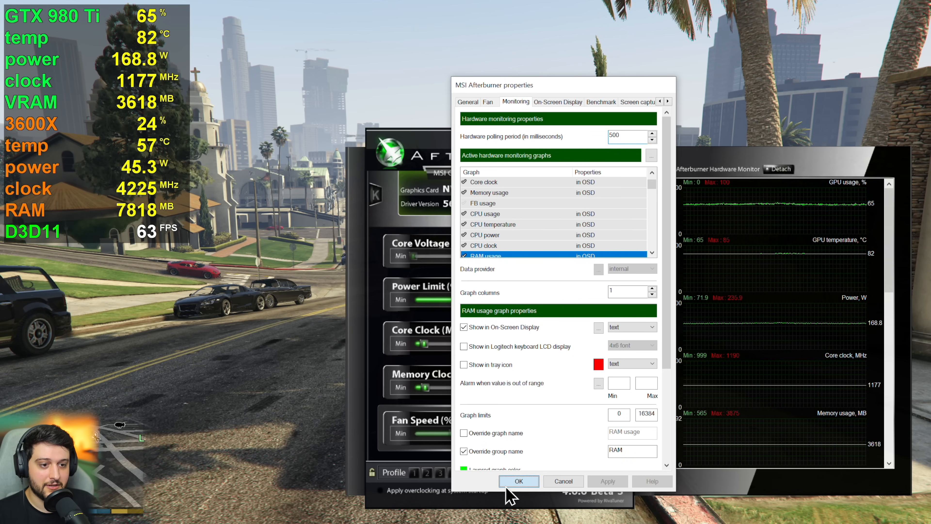
click(517, 481)
click(256, 192)
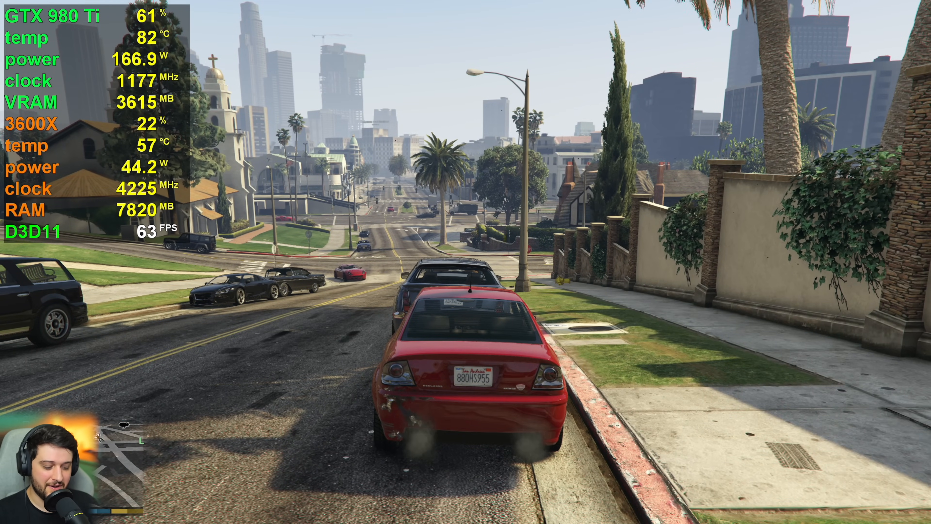
- Start benchmark recording in the game to add the extra framerate statistics to the overlay, and switch back to MSI Afterburner
key(F10)
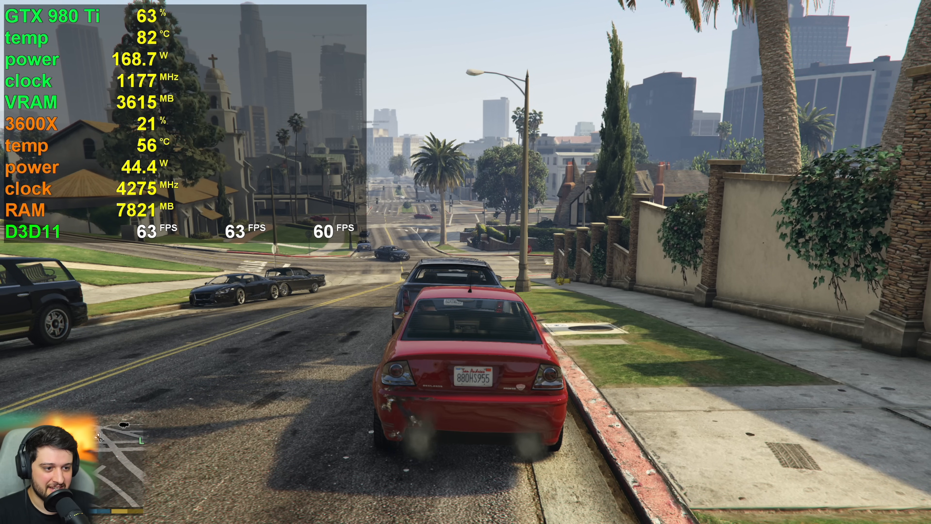
key(alt+Tab)
drag(479, 162, 499, 159)
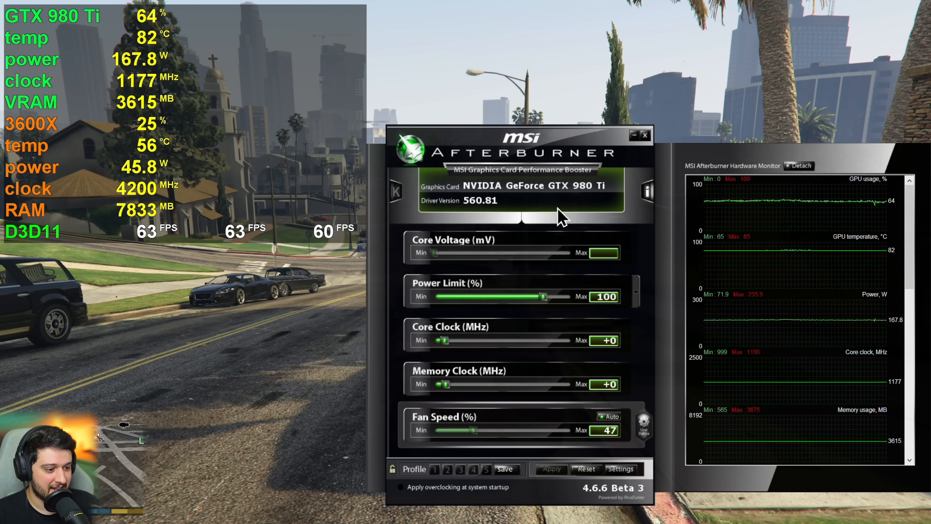
- In the monitoring properties, reorder the active graphs so Framerate Avg and Framerate 1% Low directly follow Framerate
click(621, 469)
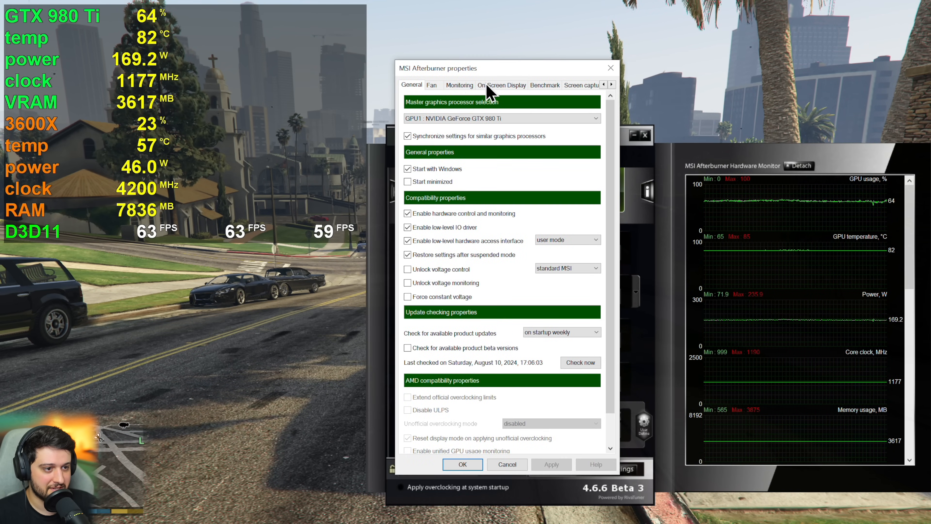
click(459, 88)
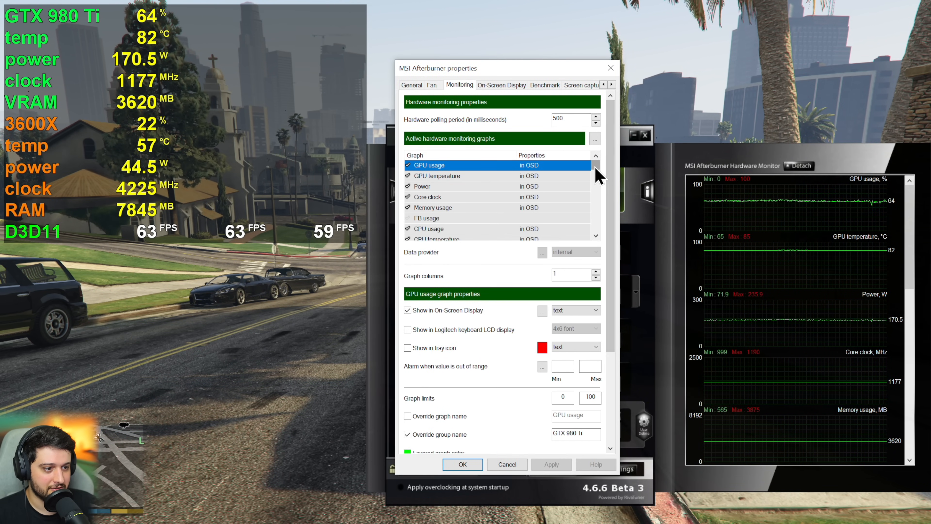
drag(594, 163, 601, 234)
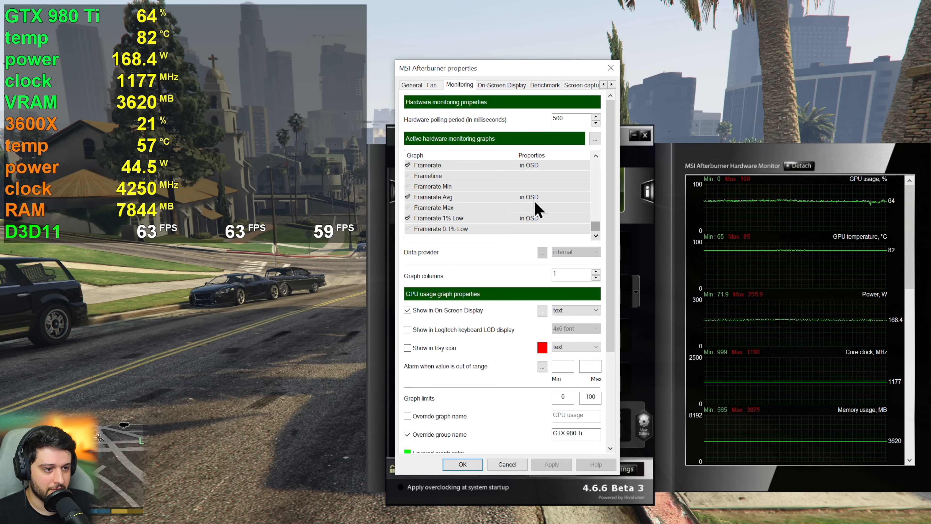
click(470, 166)
drag(455, 198, 454, 167)
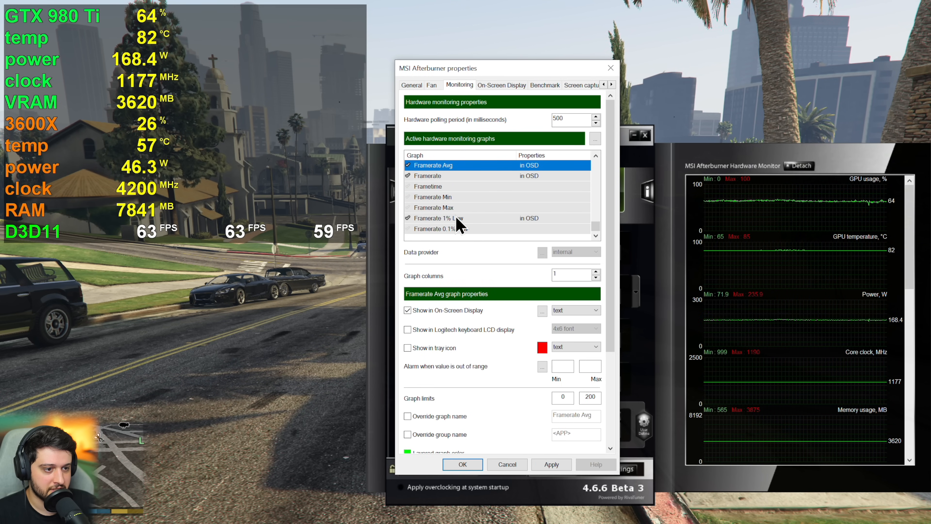
click(451, 218)
drag(452, 220, 439, 167)
click(444, 177)
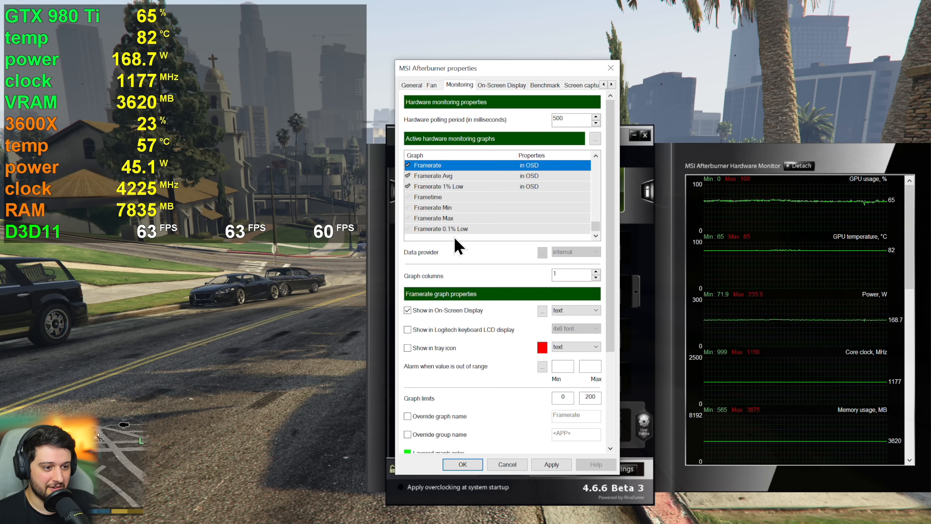
- Enable the Frametime graph, show it in the On-Screen Display as a graph, and apply it
click(410, 196)
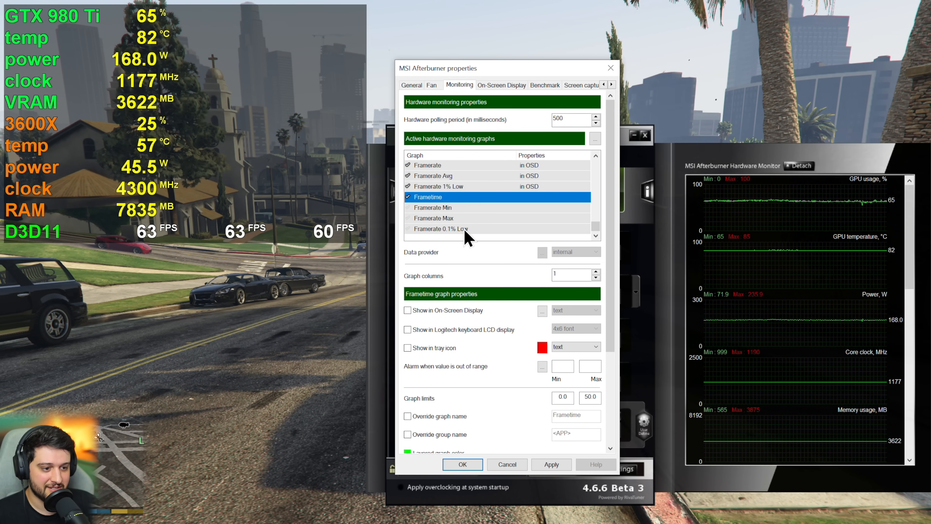
click(442, 311)
click(576, 310)
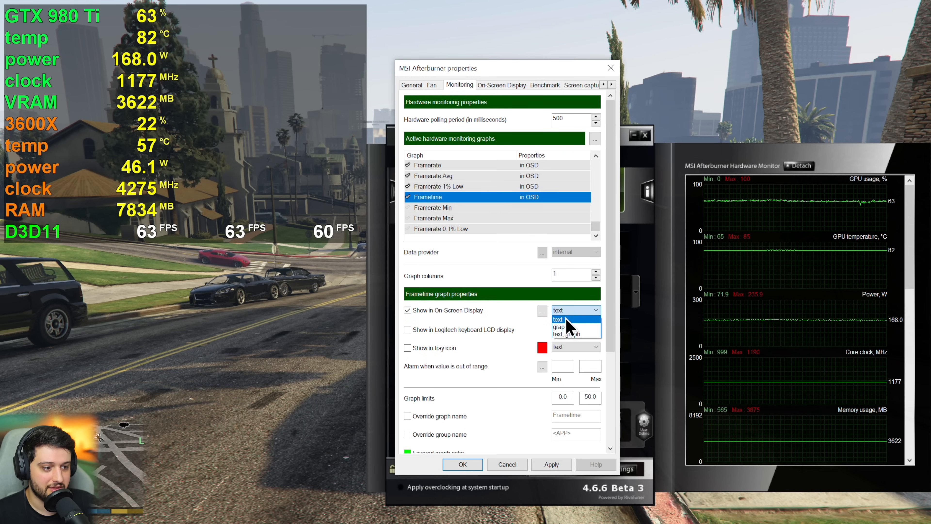
click(575, 327)
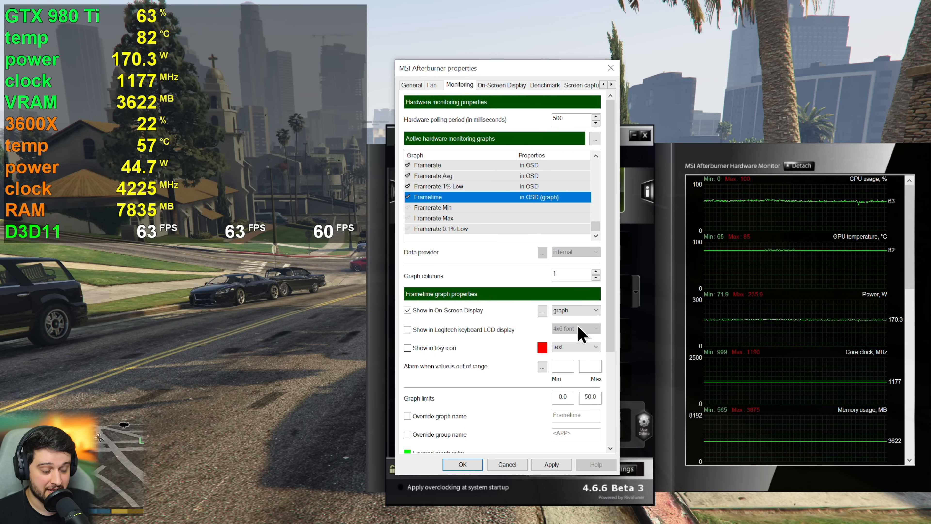
click(552, 465)
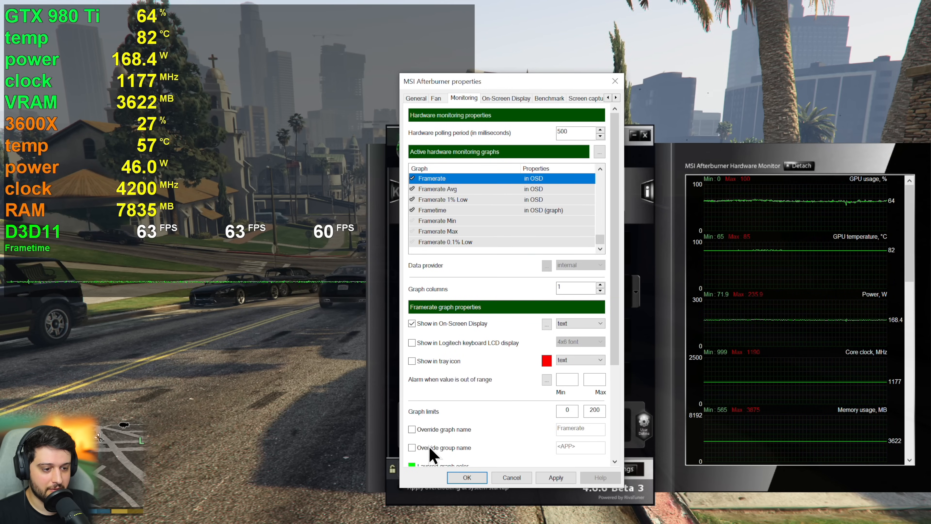
- Override the Framerate graph's group name with FPS and apply it
click(430, 449)
text(FPS)
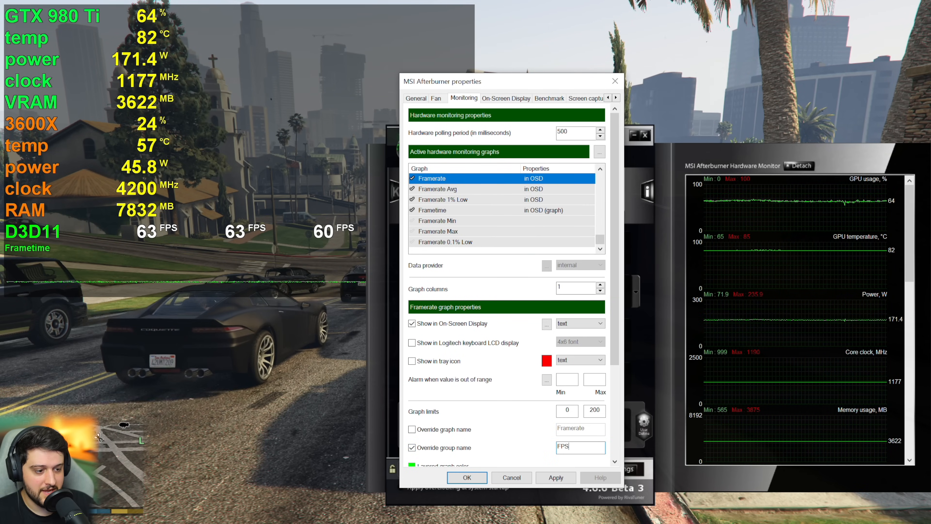
click(556, 478)
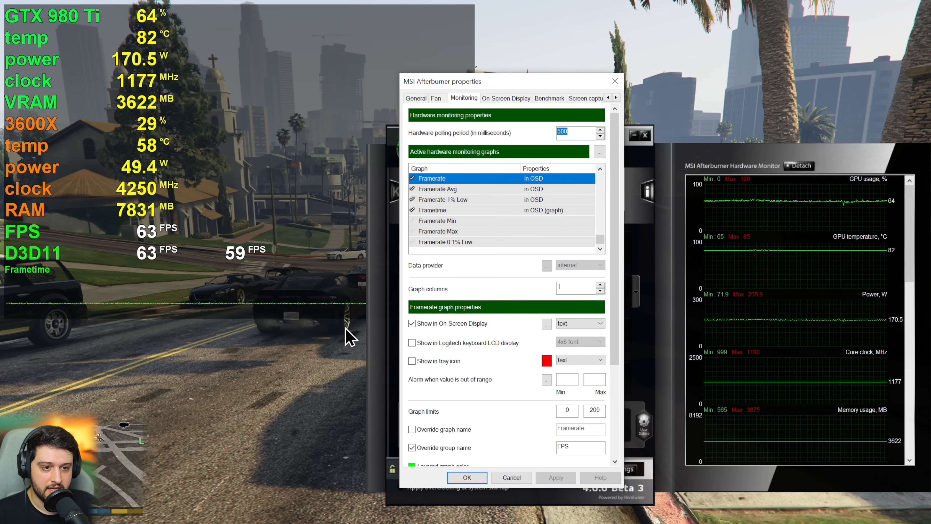
- Override the Framerate Avg graph's group name with AVG and apply it
click(446, 189)
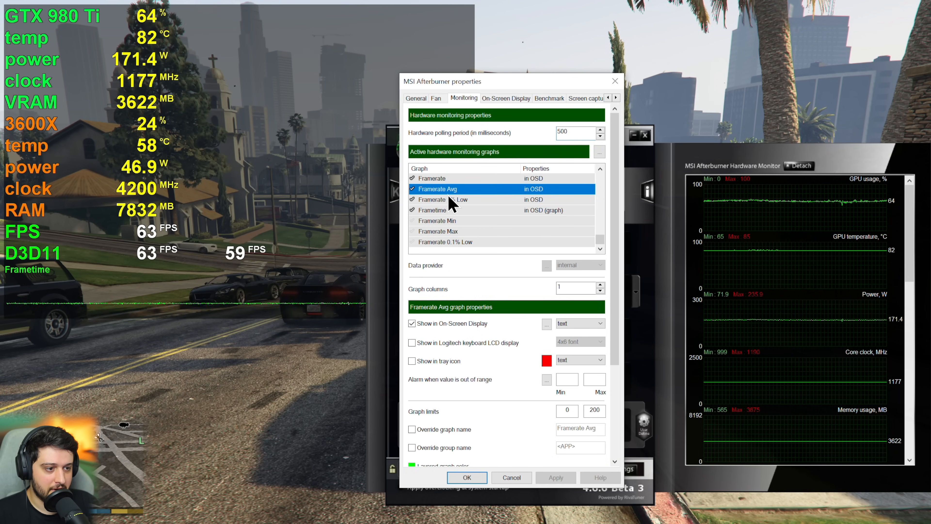
click(430, 448)
text(AVG)
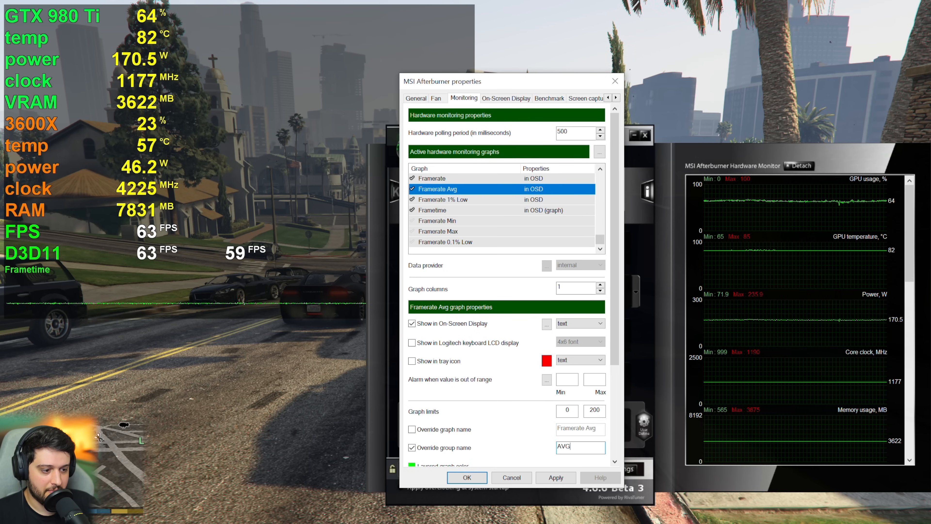
click(556, 477)
- Override the Framerate 1% Low graph's group name with 1% and apply it
click(458, 200)
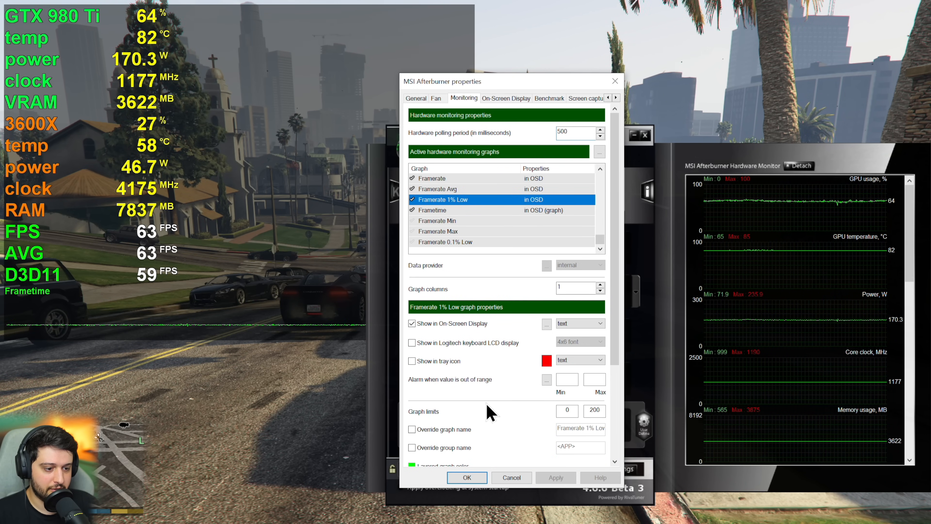
click(458, 449)
text(1%)
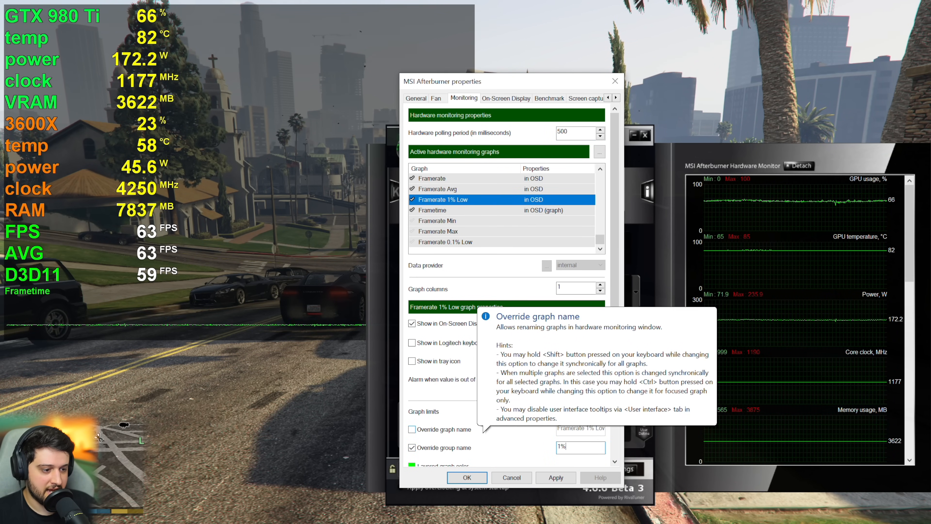
click(542, 478)
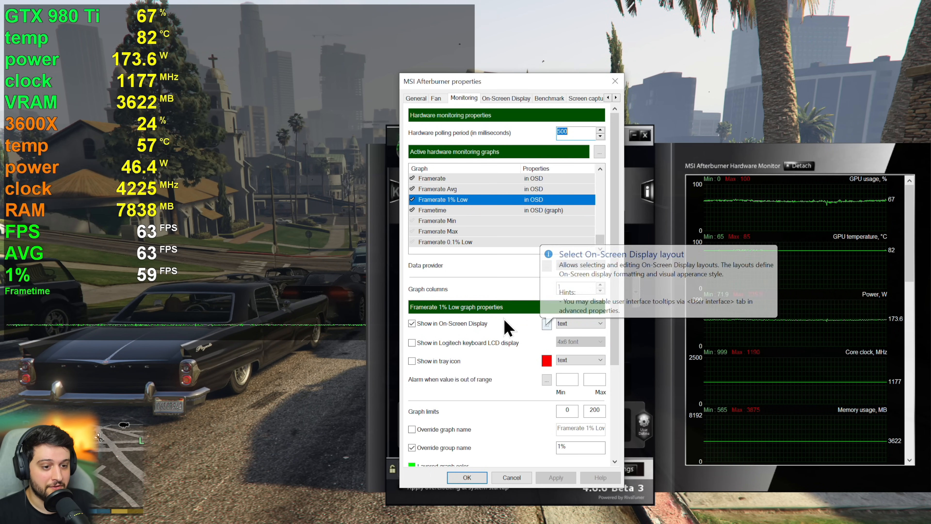
- In the On-Screen Display layout properties, set the graph width to -6 and apply it
click(546, 324)
drag(612, 246, 614, 389)
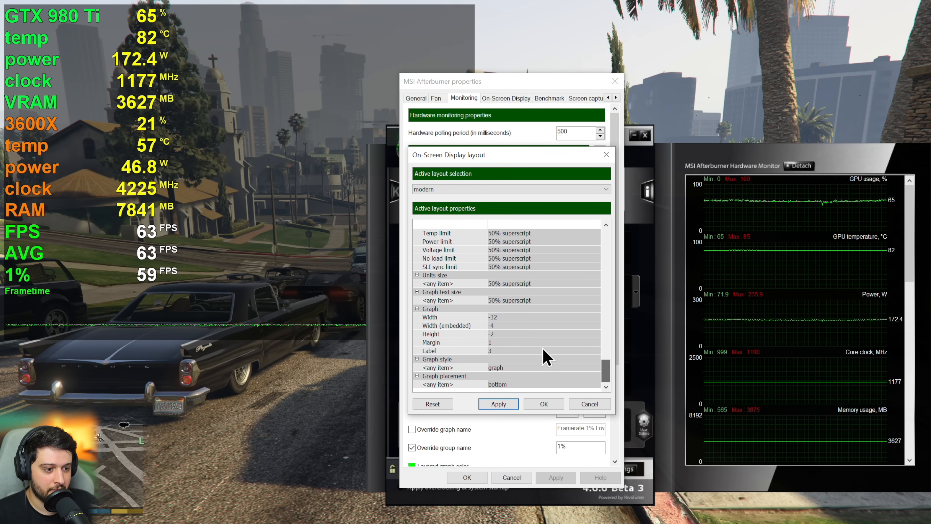
click(501, 317)
click(513, 317)
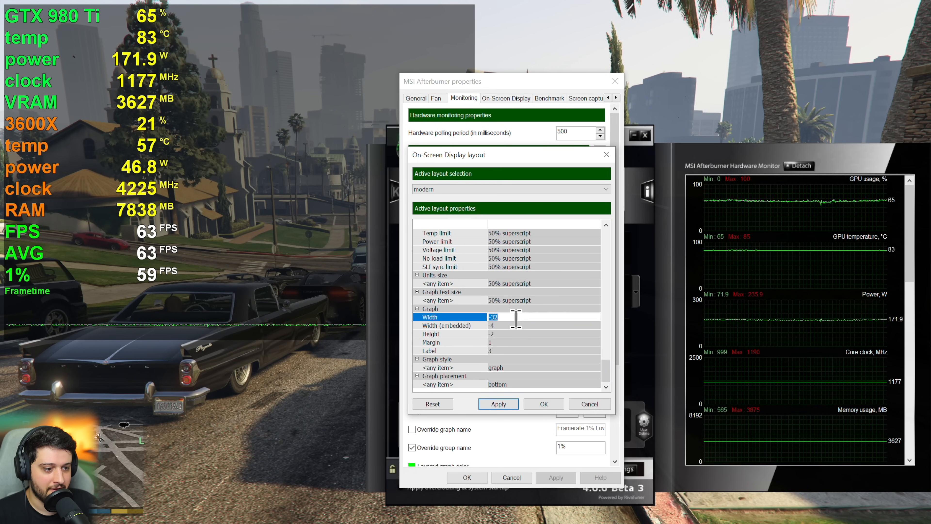
text(6)
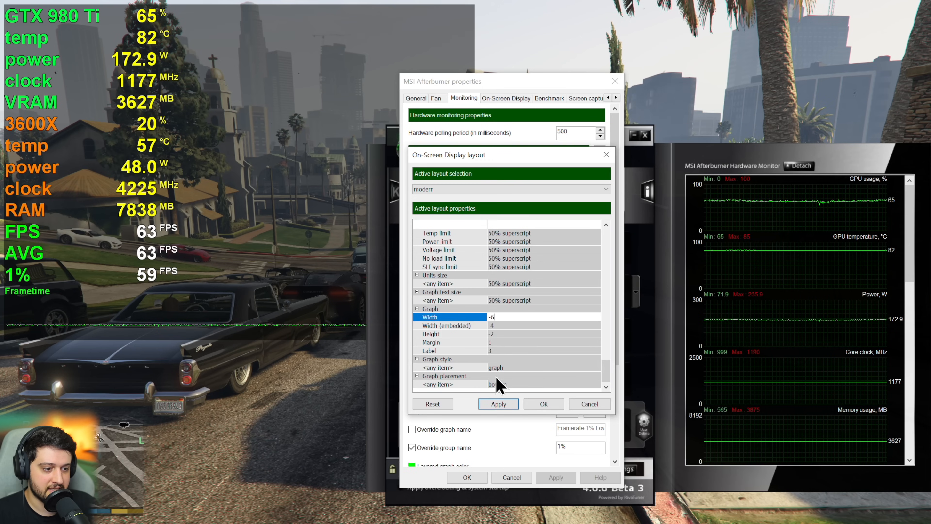
click(404, 457)
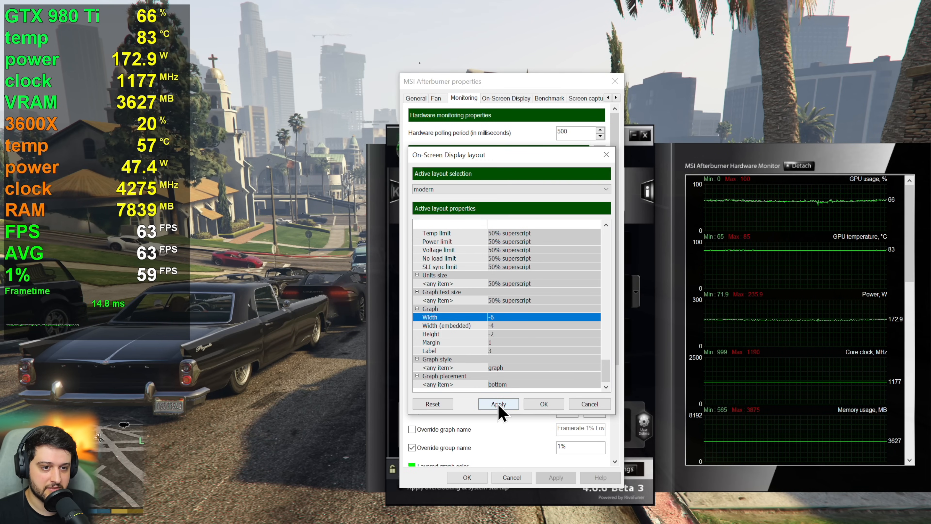
click(496, 406)
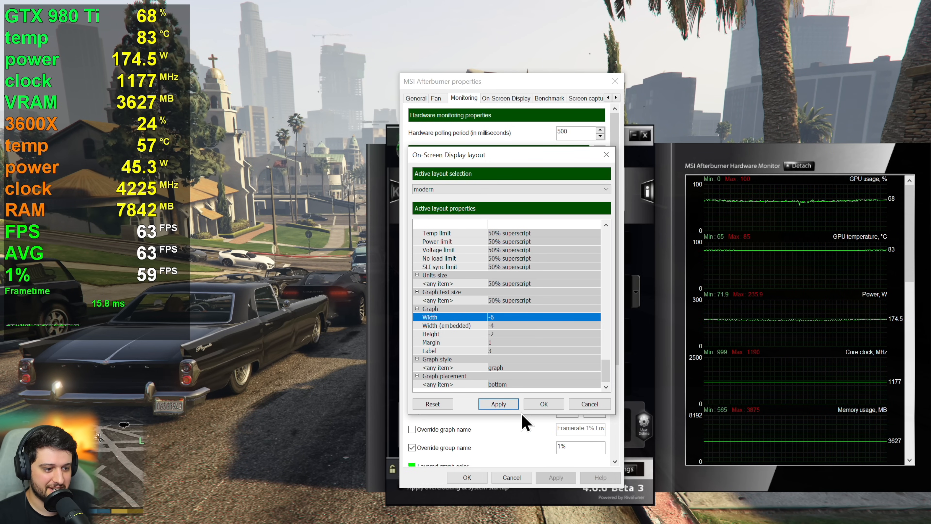
- Add a line break before the CPU block by changing the CPU usage group name to \n3600X, and apply it
scroll(525, 332, up, 4)
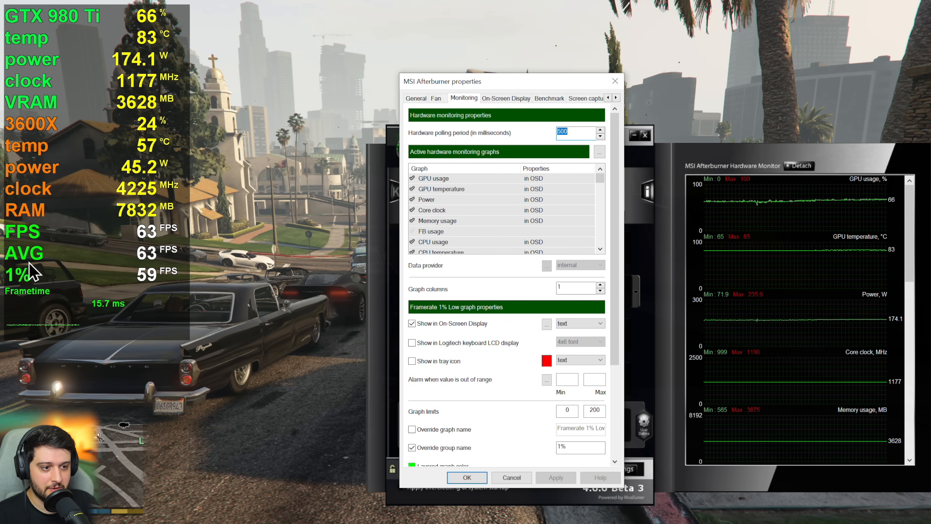
click(450, 241)
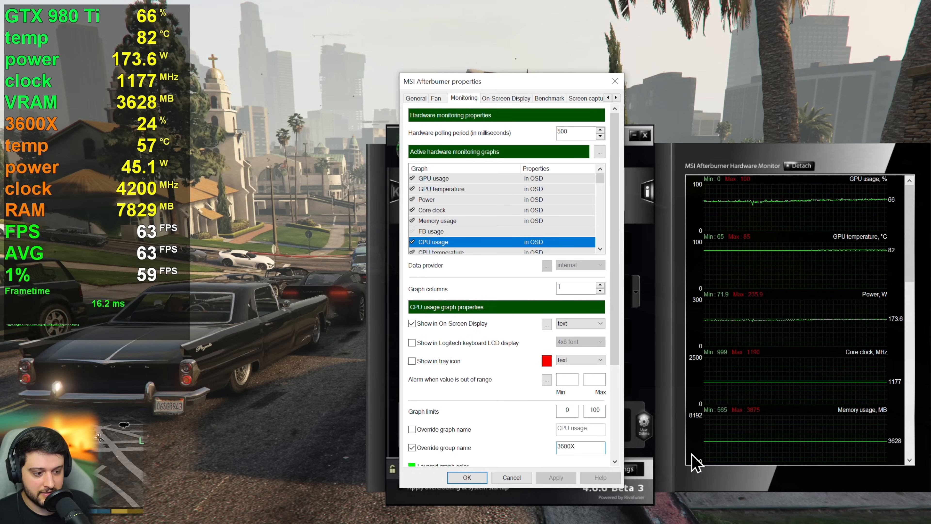
text(\)
text(n)
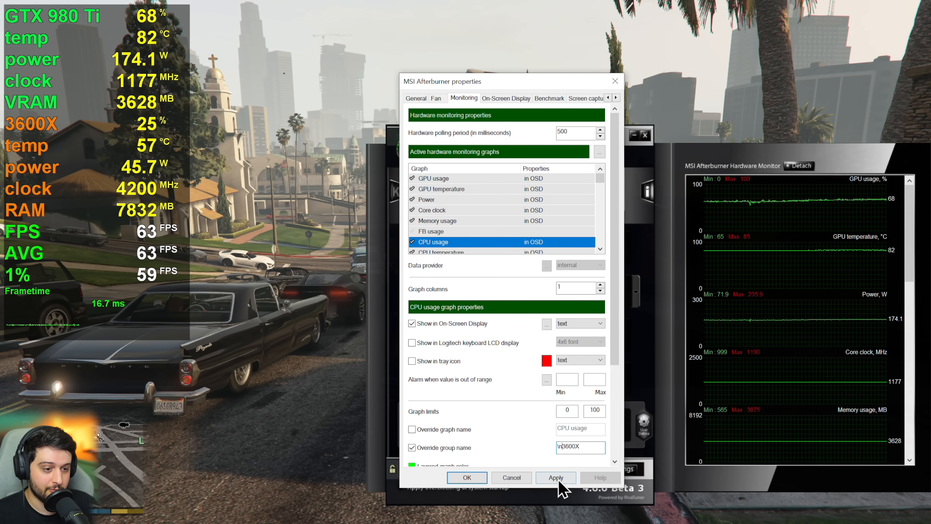
click(557, 478)
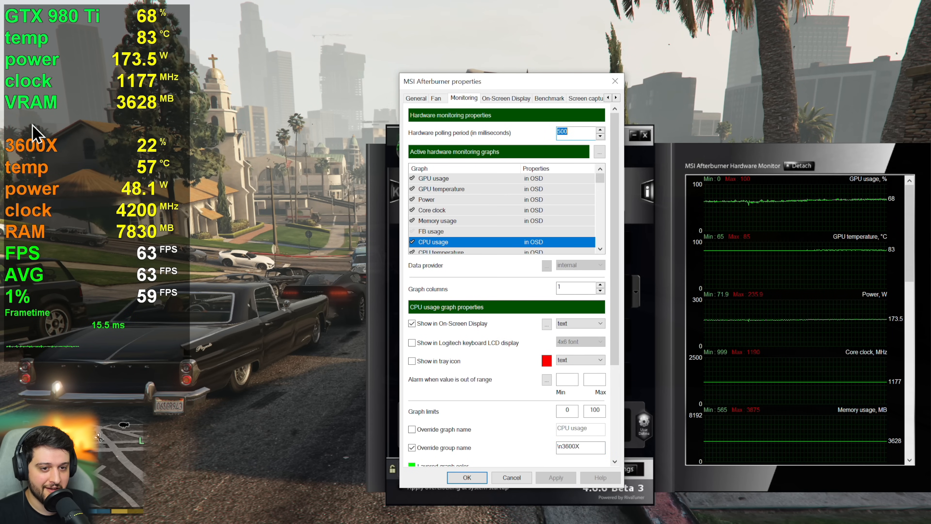
- Add a line break before the framerate block by changing the Framerate group name to \nFPS, and apply it
scroll(491, 235, down, 4)
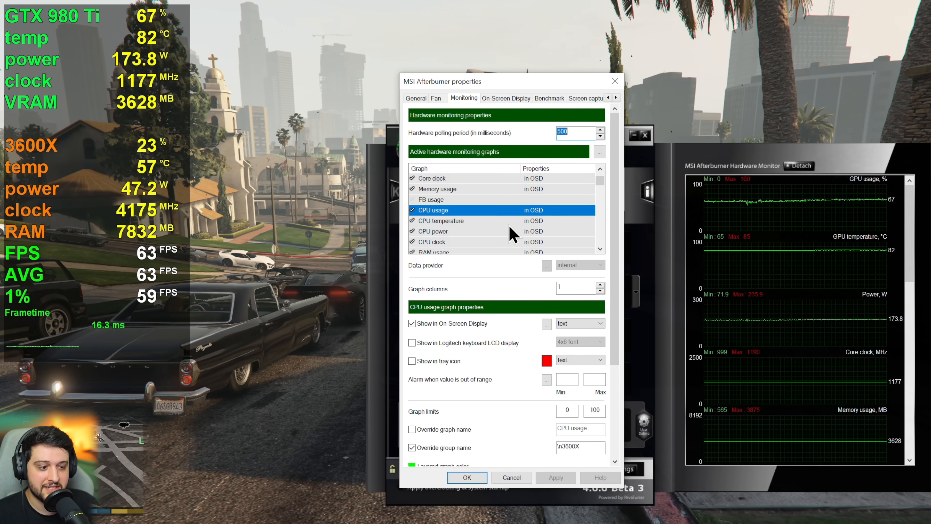
scroll(484, 207, down, 5)
click(484, 207)
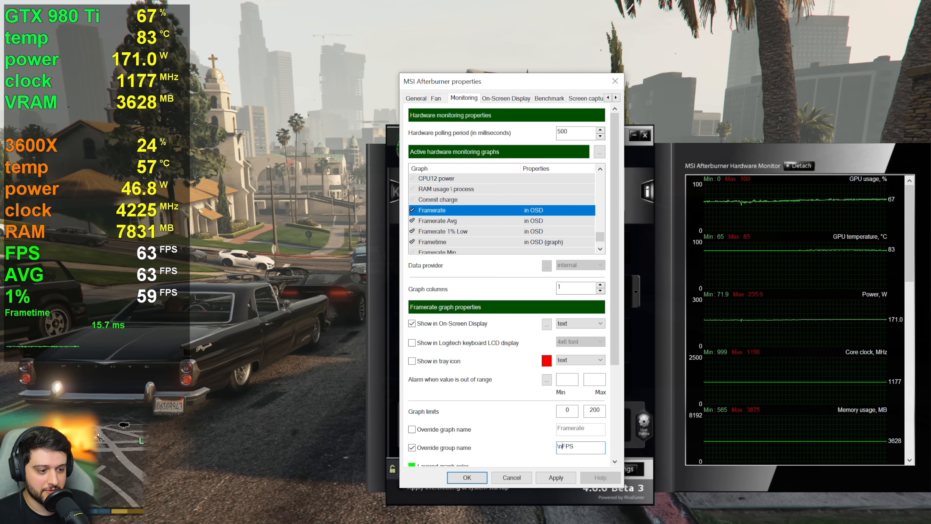
click(566, 480)
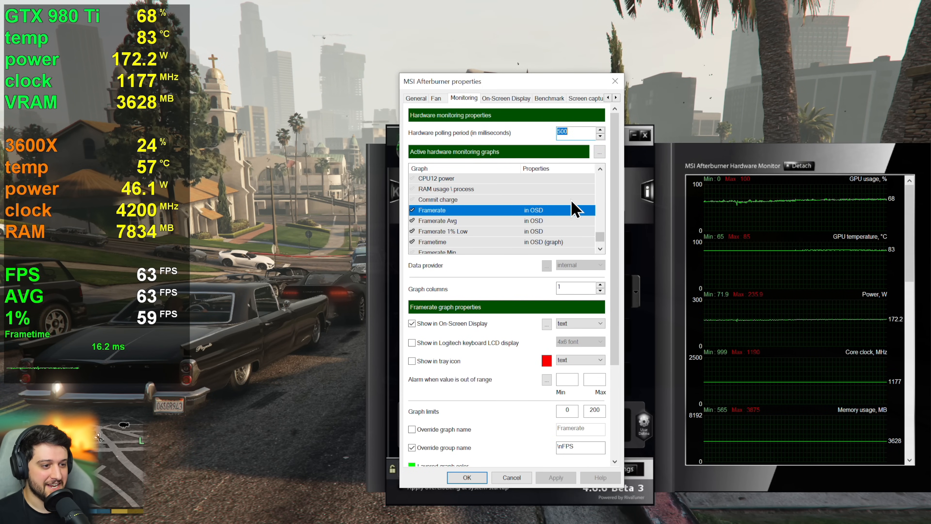
- Change the GPU temperature group name to <S=80>temp, copy the <S=80> size tag, and apply the change
scroll(513, 209, up, 10)
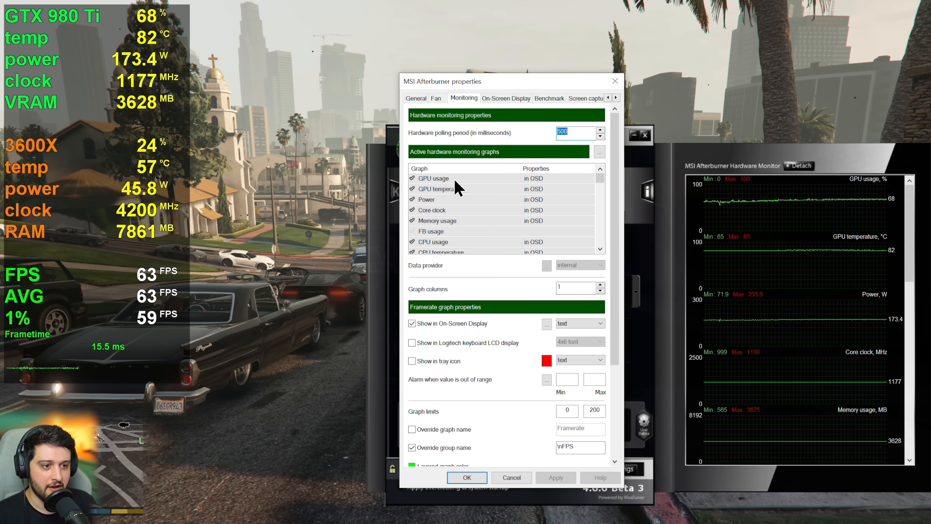
click(445, 191)
click(559, 446)
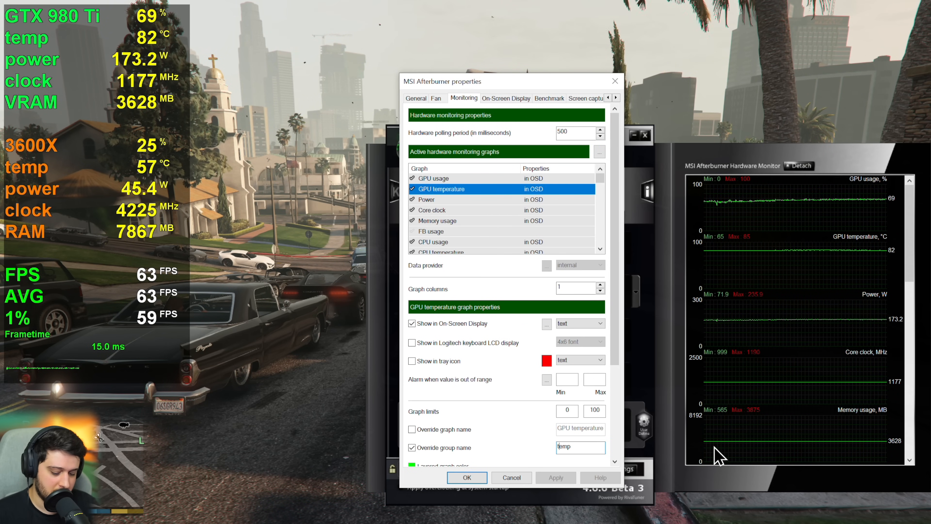
text(<>)
key(Left)
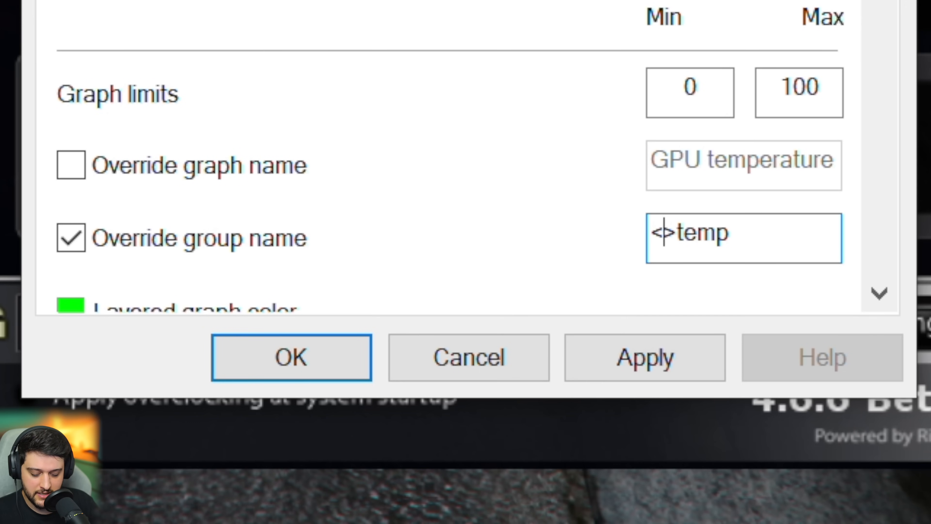
text(S=80)
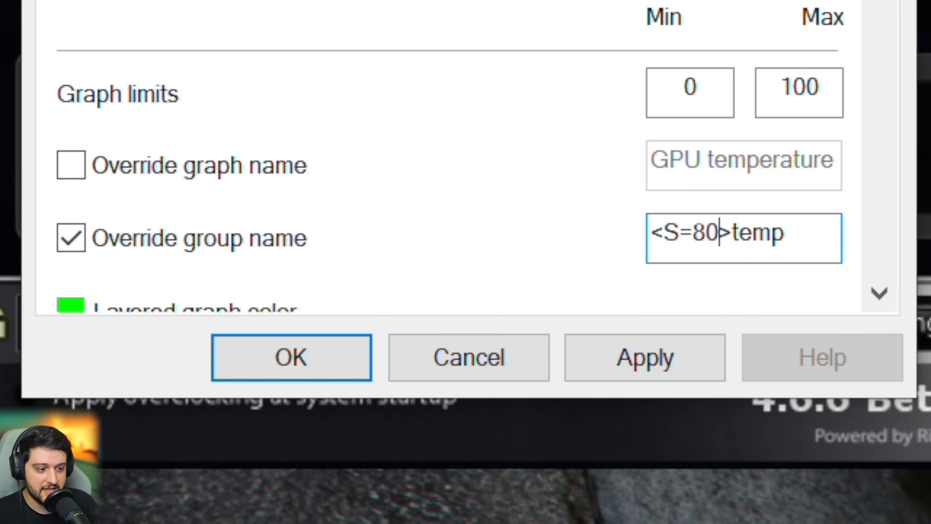
drag(737, 237, 399, 202)
key(ctrl+c)
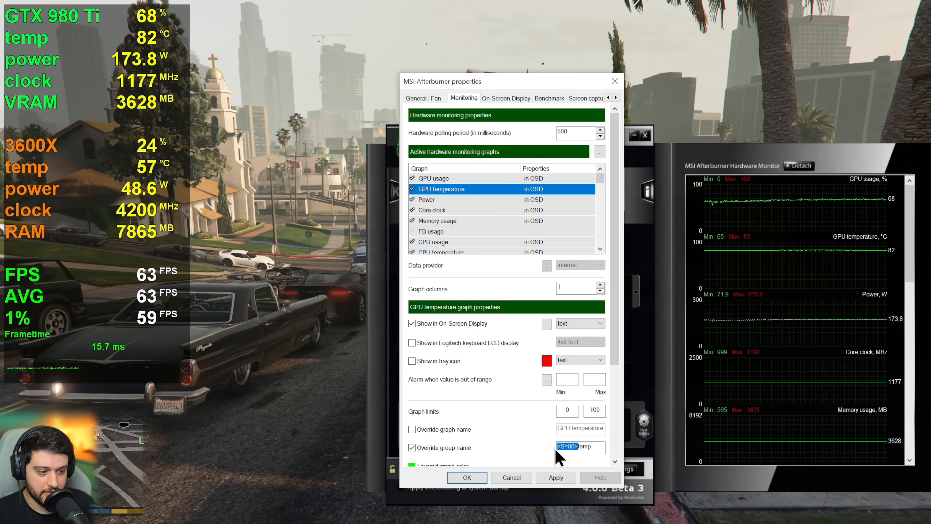
click(567, 481)
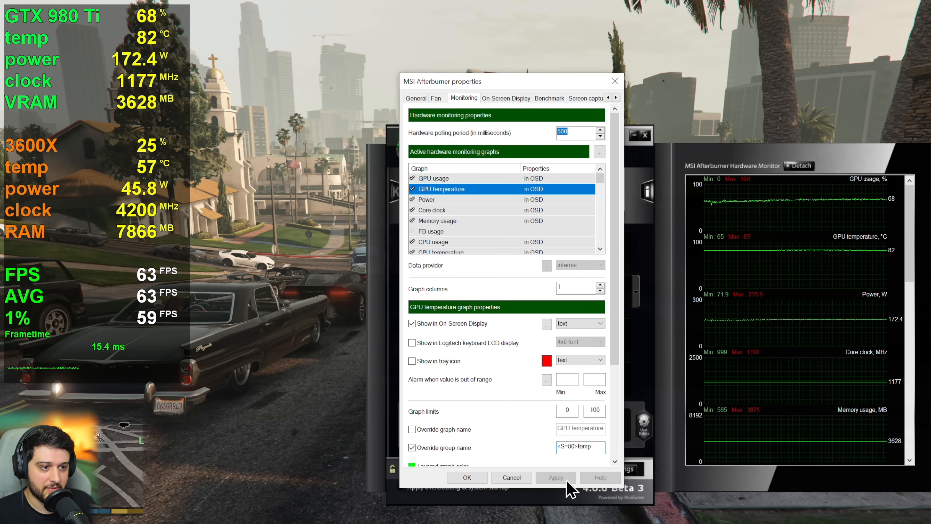
- Add the copied <S=80> size tag before the Power and Core clock group names, making them <S=80>power and <S=80>clock, and apply
click(455, 202)
click(563, 447)
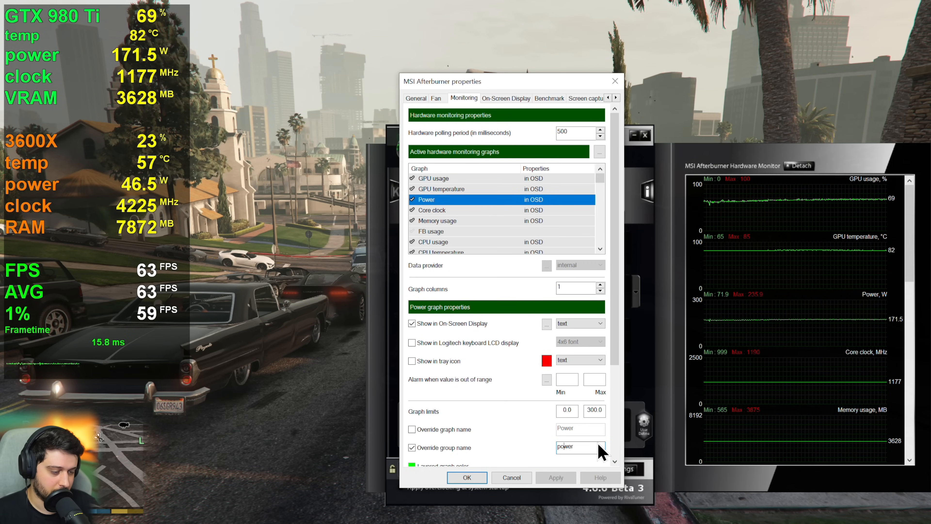
key(Home)
key(ctrl+v)
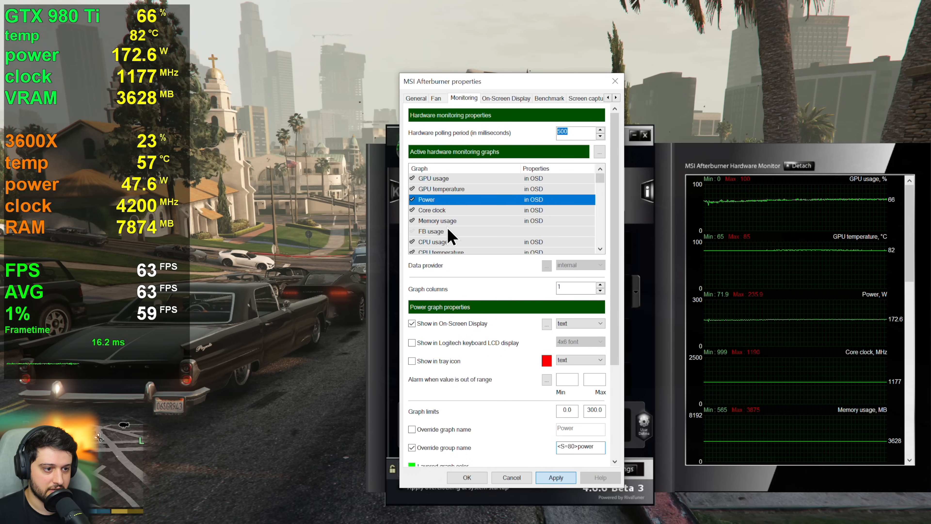
click(432, 210)
click(563, 447)
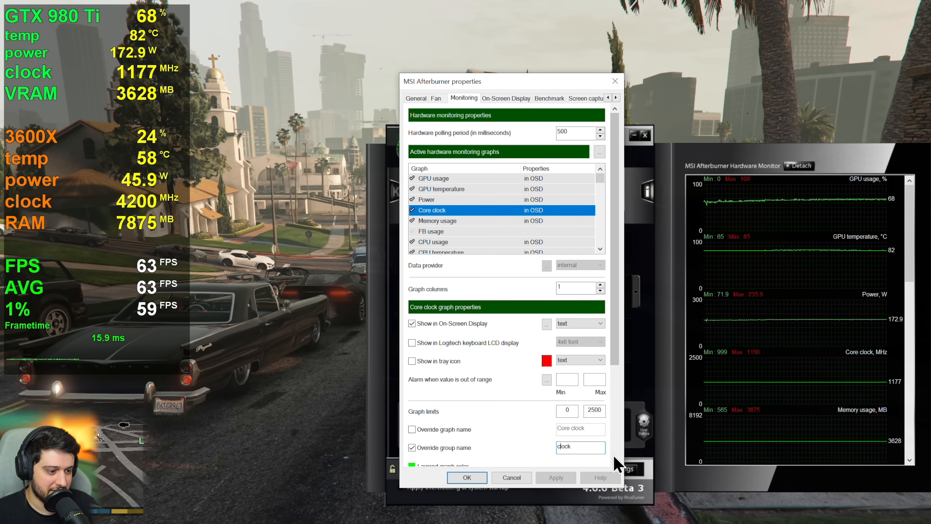
key(ctrl+v)
click(556, 478)
- Add the copied <S=80> size tag before the Memory usage and CPU temperature group names, making them <S=80>VRAM and <S=80>temp, and apply
click(455, 220)
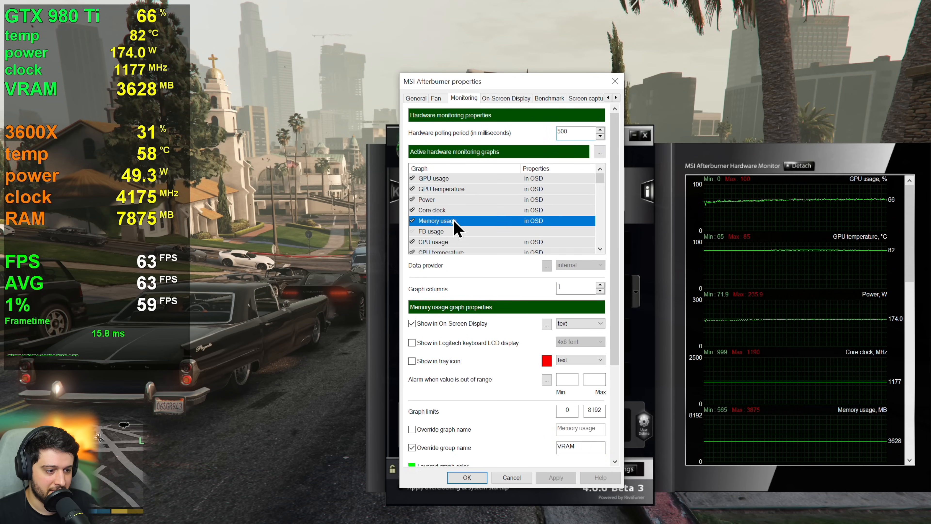
click(558, 447)
key(ctrl+v)
click(570, 476)
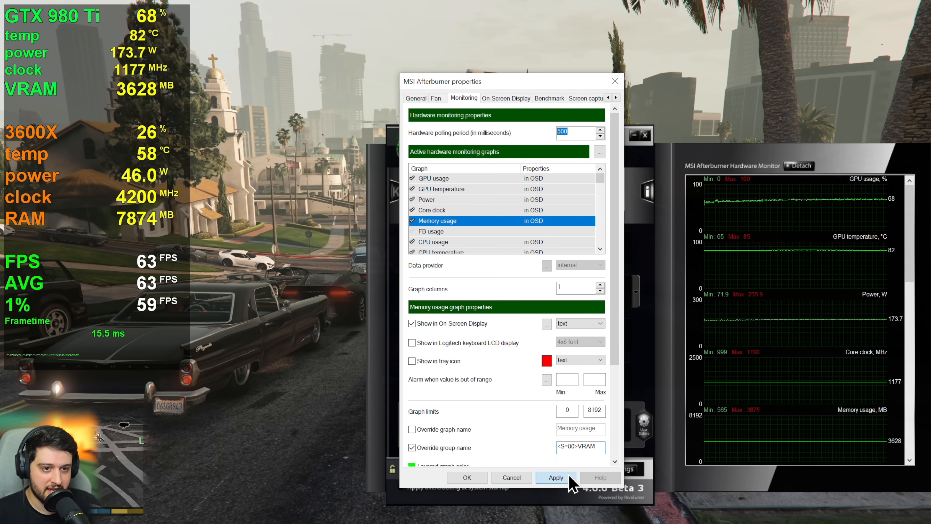
scroll(444, 229, down, 1)
click(442, 222)
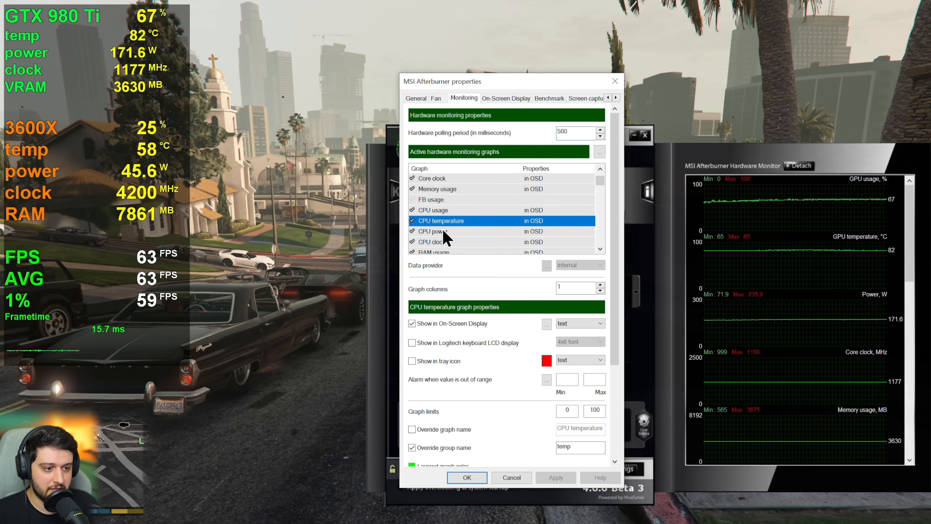
click(566, 447)
key(ctrl+v)
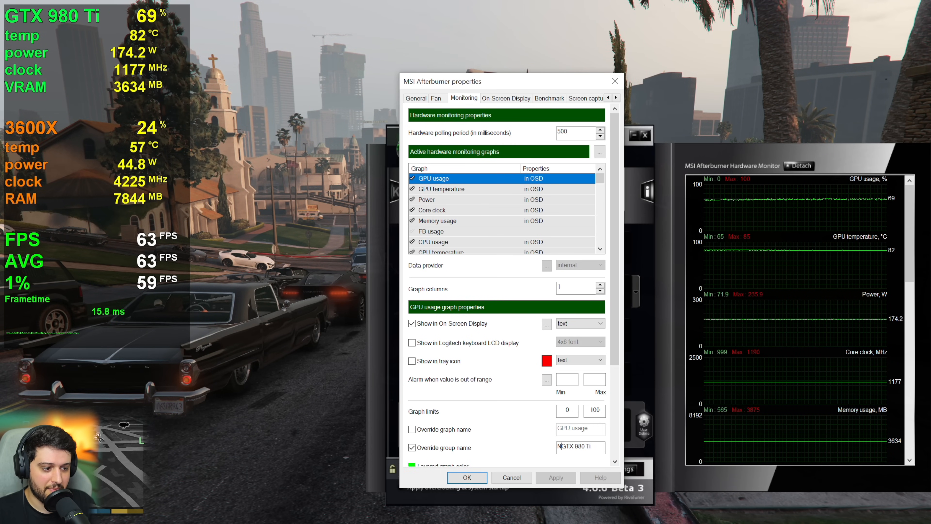
- Extend the GPU usage group name to NVIDIA GEFORCE GTX 980 Ti and apply it
text(VIDIA GE)
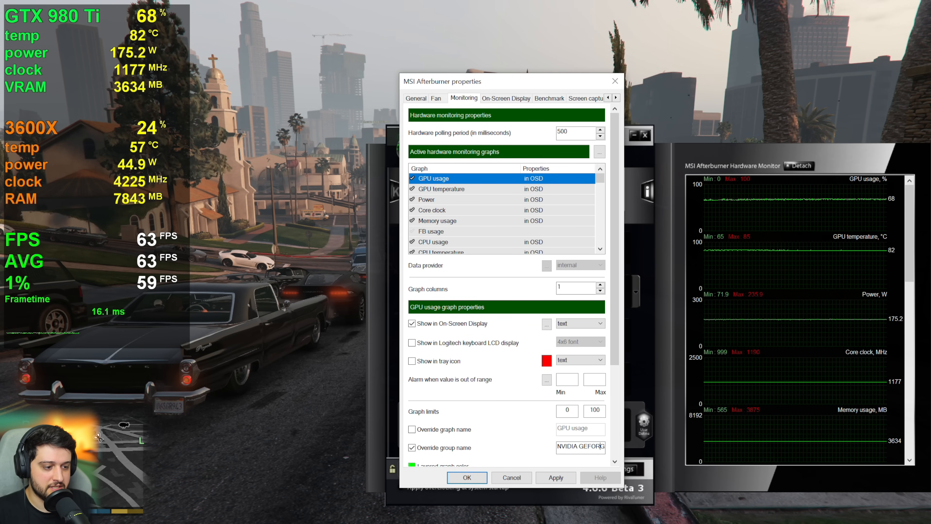
text(FORCE GTX 980 Ti)
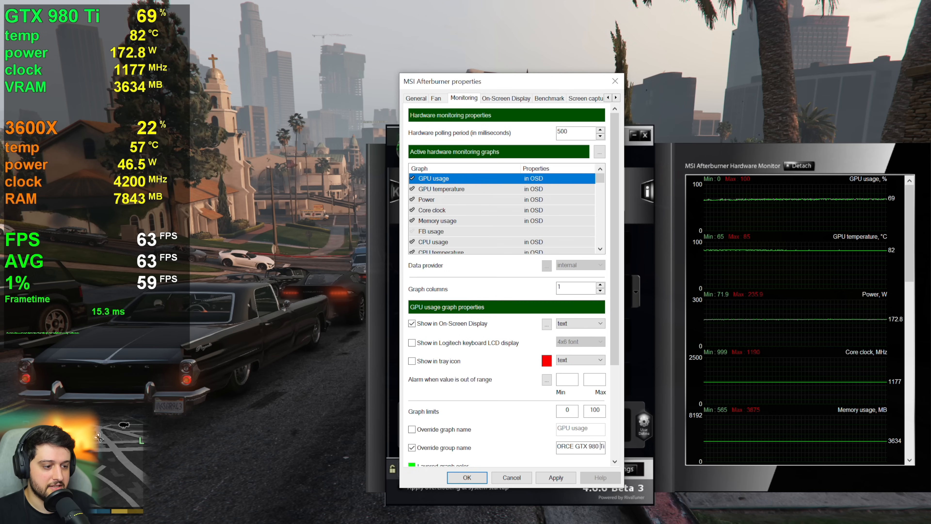
click(556, 478)
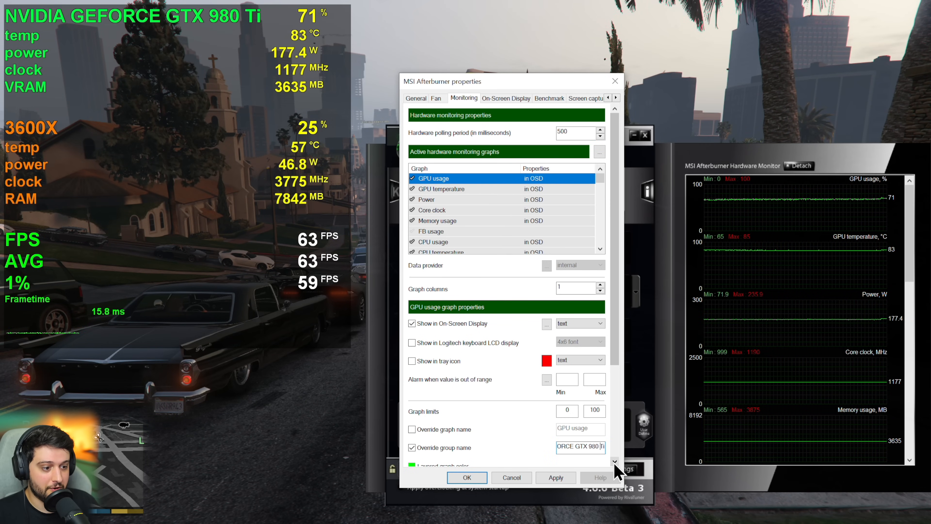
- Insert the size tag <S=50> at the start of the GPU usage group name and apply it
drag(589, 448, 542, 452)
click(559, 446)
text(<>NVIDIA GEFOR)
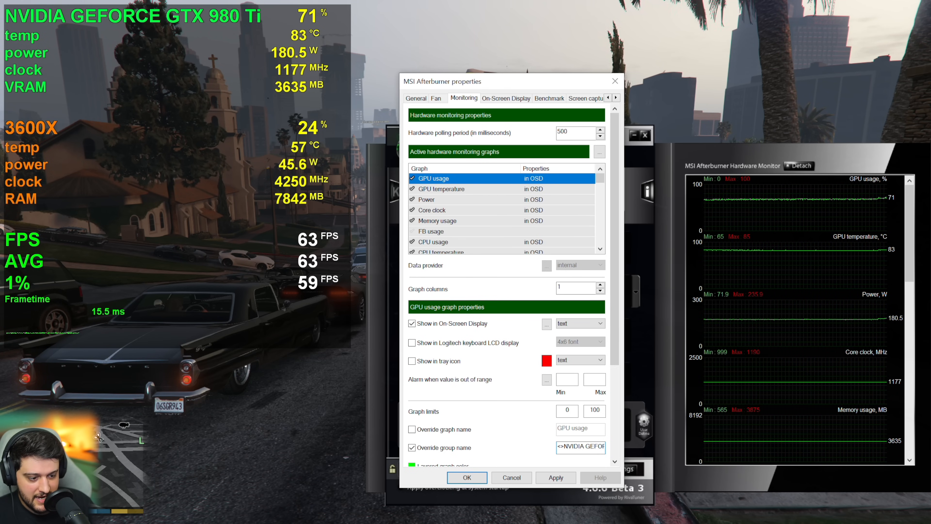
key(Left)
text(S)
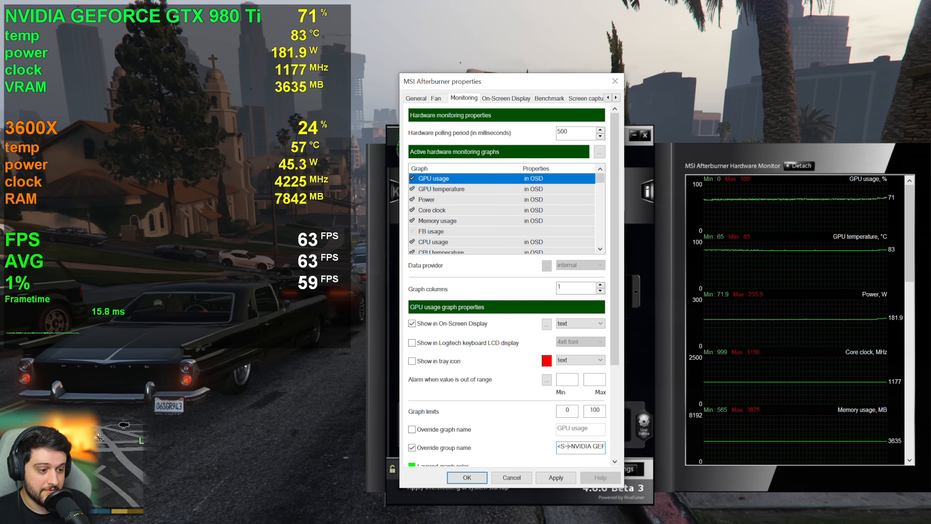
text(=50)
key(Right)
click(566, 481)
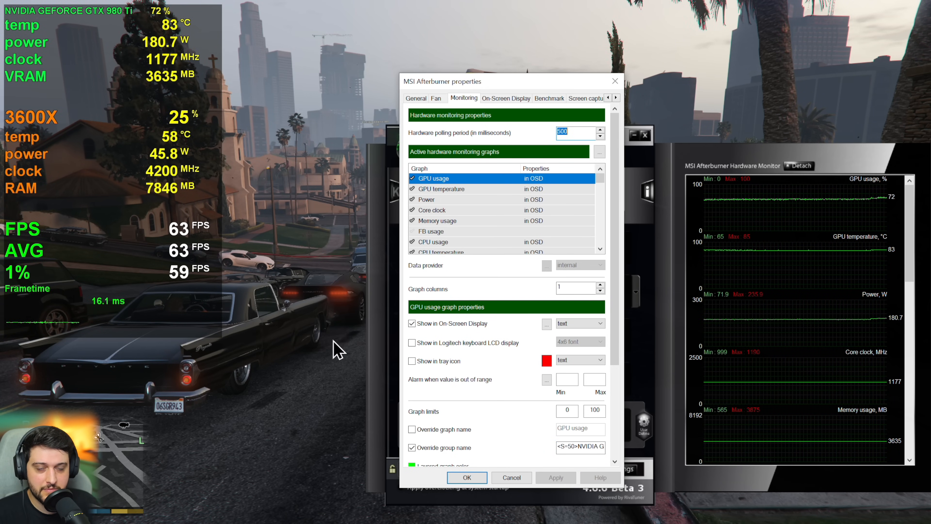
- Replace the space before 980 Ti in the GPU usage group name with the size tag <S=100>, and apply it
click(598, 447)
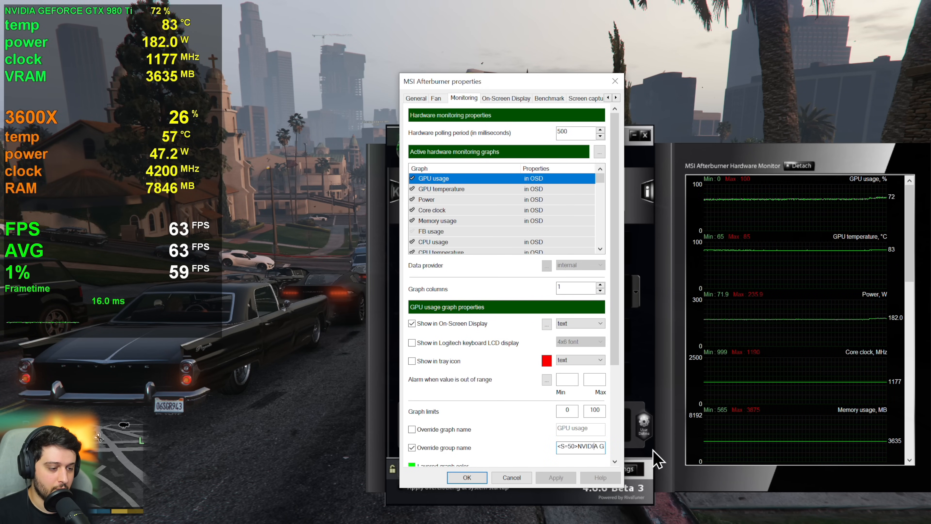
key(Right)
key(Right)
key(Right)
key(Right)
key(Right)
key(Right)
key(Right)
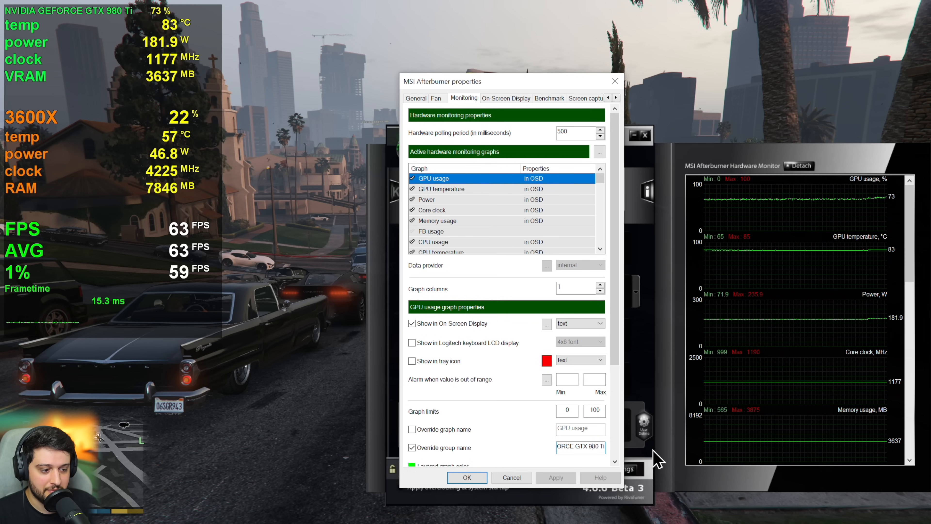
key(Left)
key(BackSpace)
text(<)
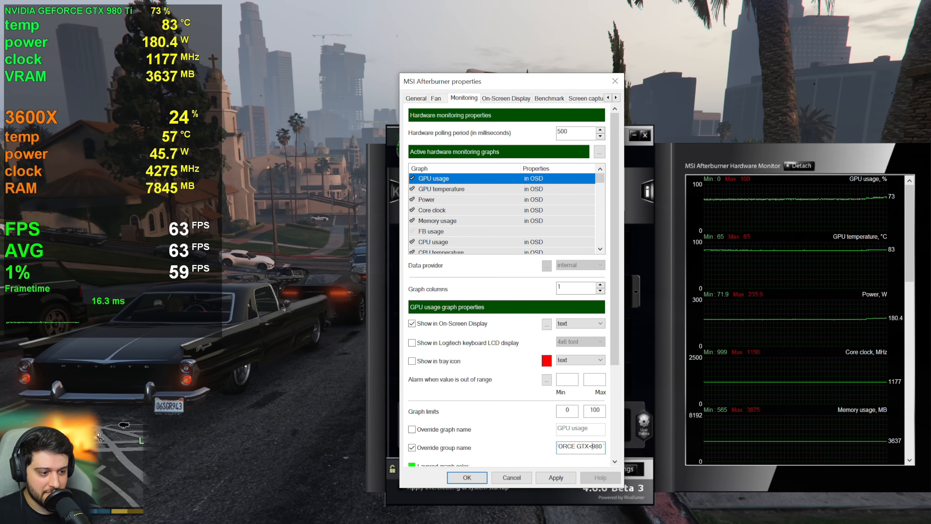
text(S=100>)
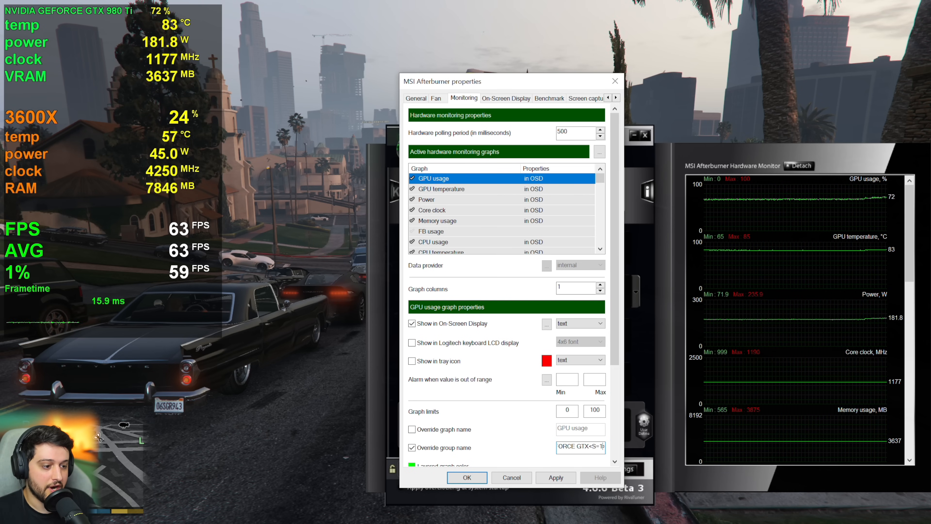
click(565, 482)
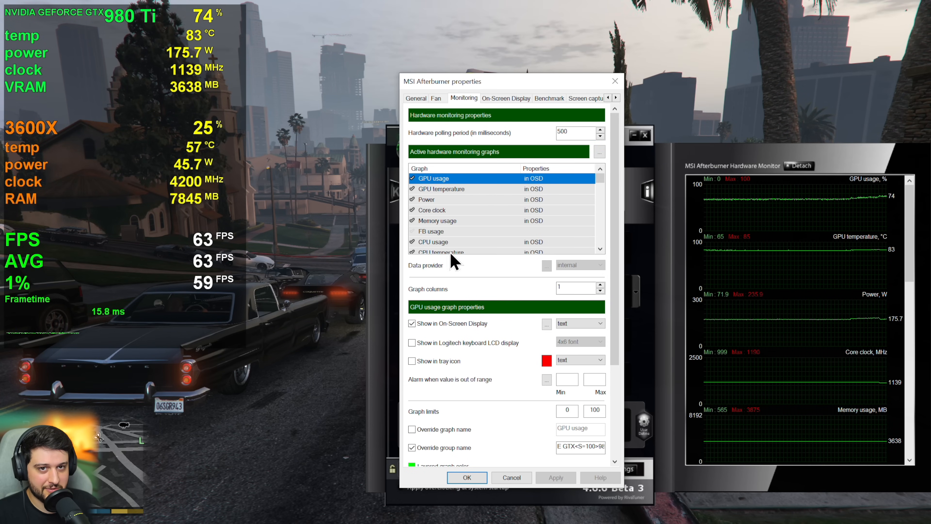
- Insert a \n line break before the <S=100> tag in the GPU usage group name and apply it
key(Left)
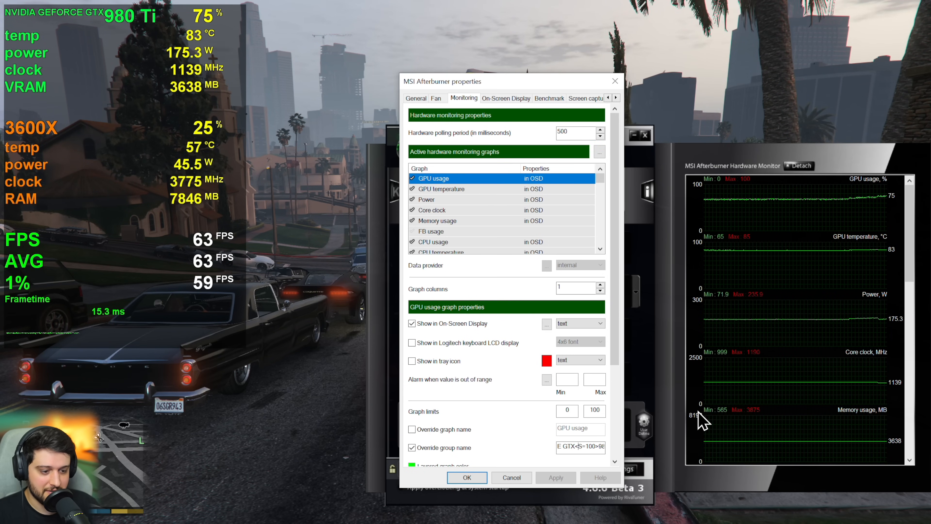
text(\)
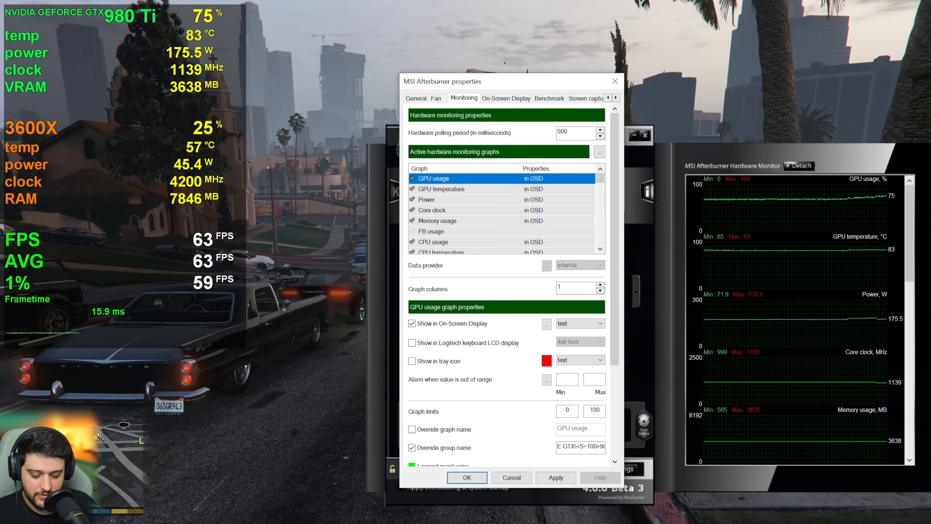
text(n)
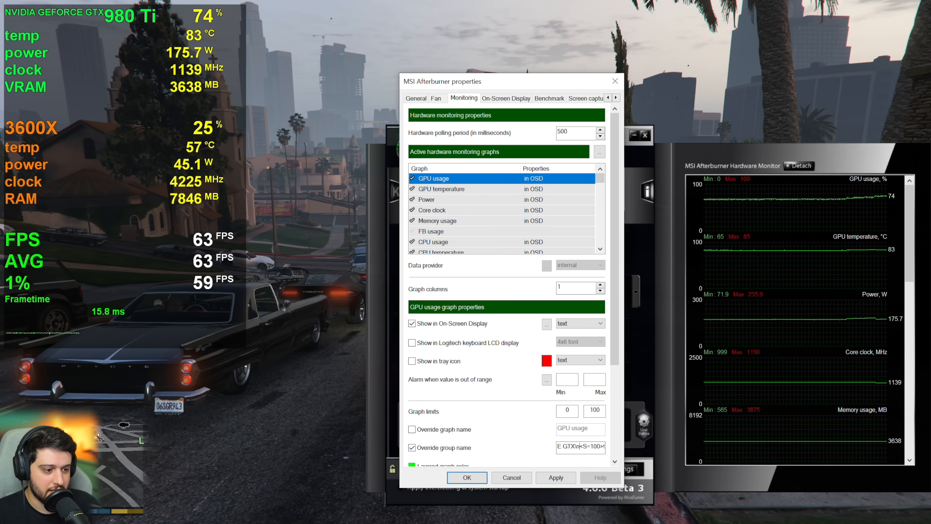
click(556, 478)
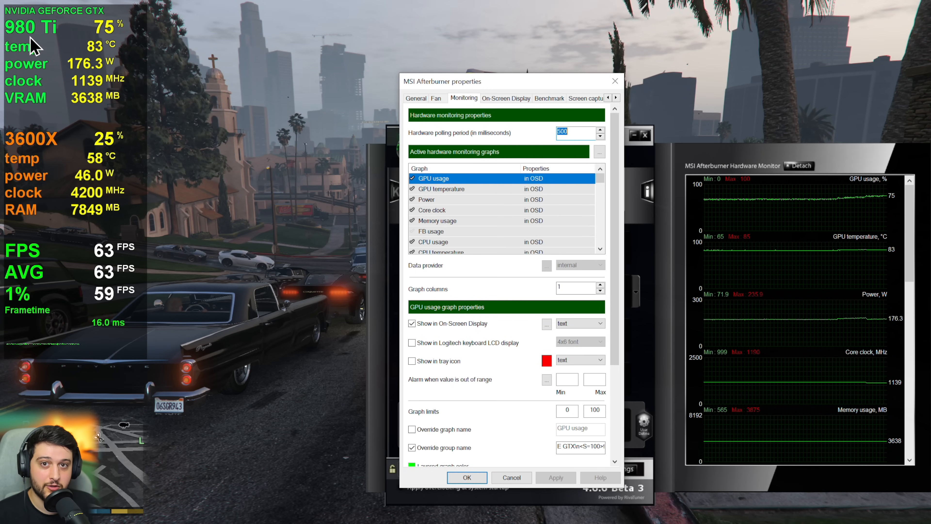
- Insert the gray color tag <C=FF808080> after <S=50> in the GPU usage group name and apply it
click(601, 446)
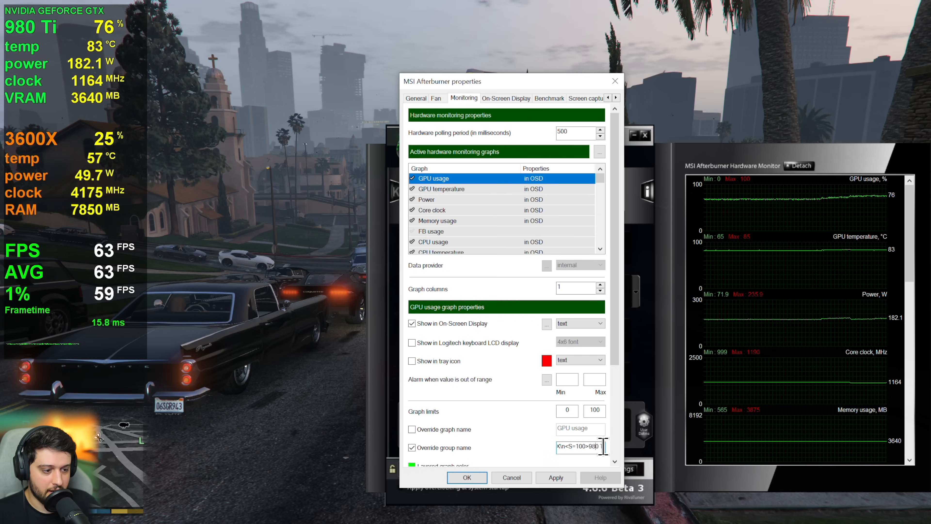
drag(603, 447, 521, 440)
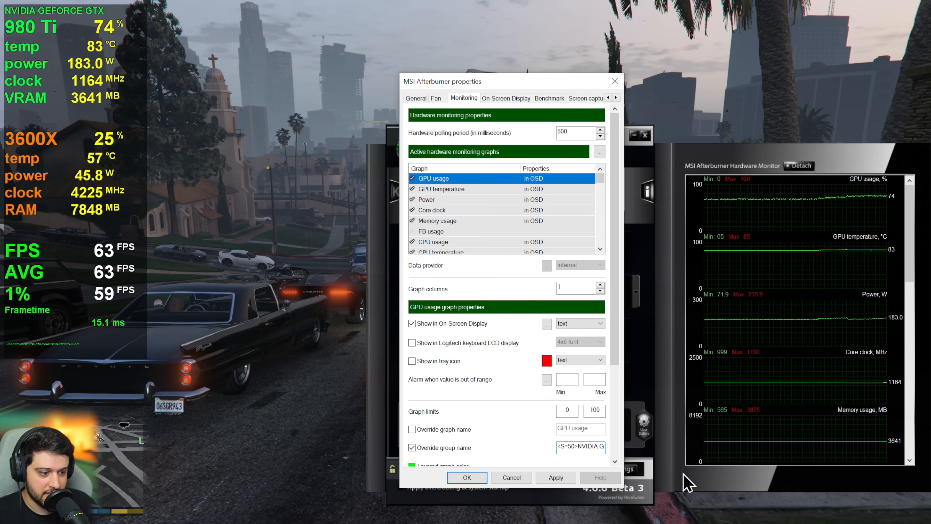
text(<C>)
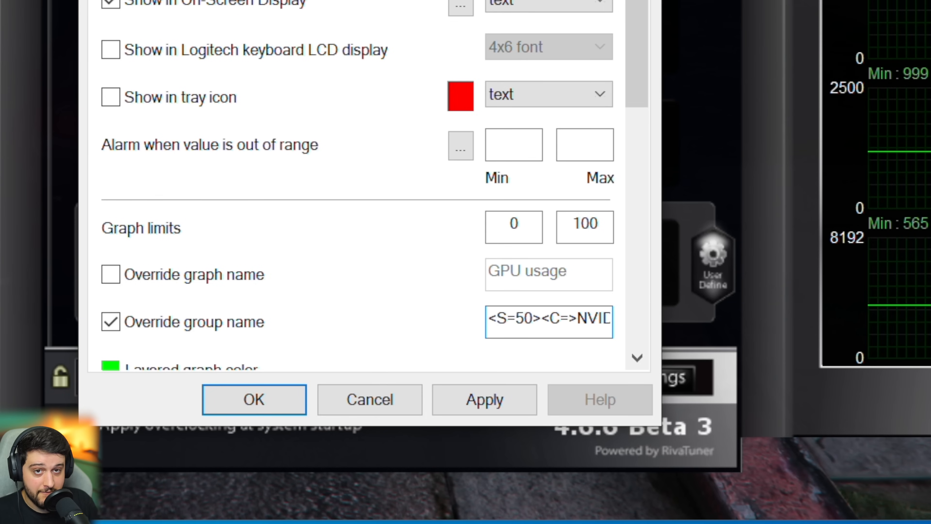
text(=FF808080>)
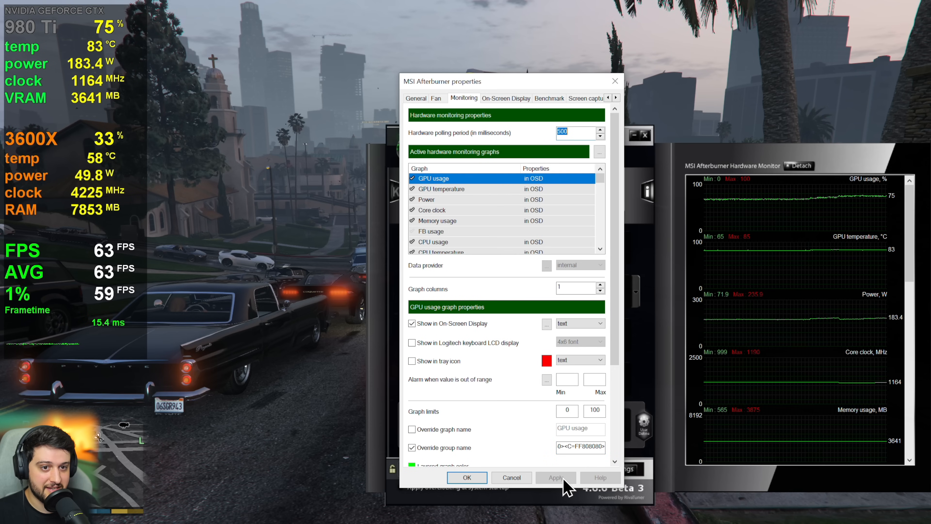
click(503, 407)
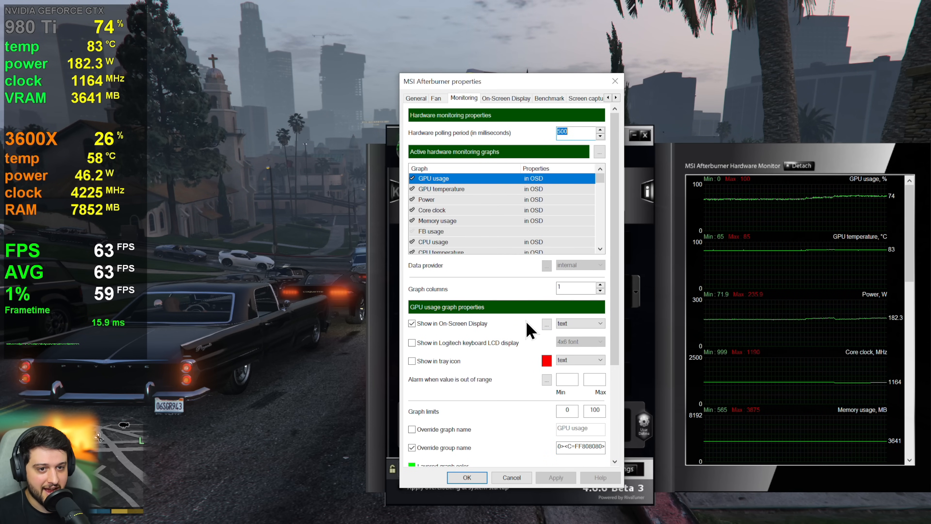
- Look up Color 0 in the On-Screen Display layout's colors library, then insert <C=FF00FF40> before 980 Ti in the GPU usage group name and apply
click(547, 325)
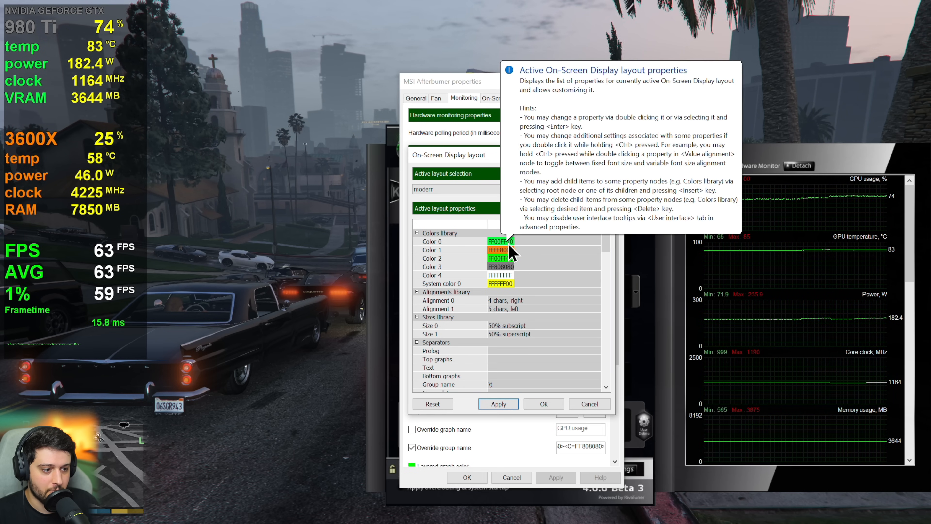
click(586, 404)
mouse_move(587, 446)
mouse_down()
mouse_move(623, 447)
mouse_move(588, 447)
mouse_up()
click(589, 447)
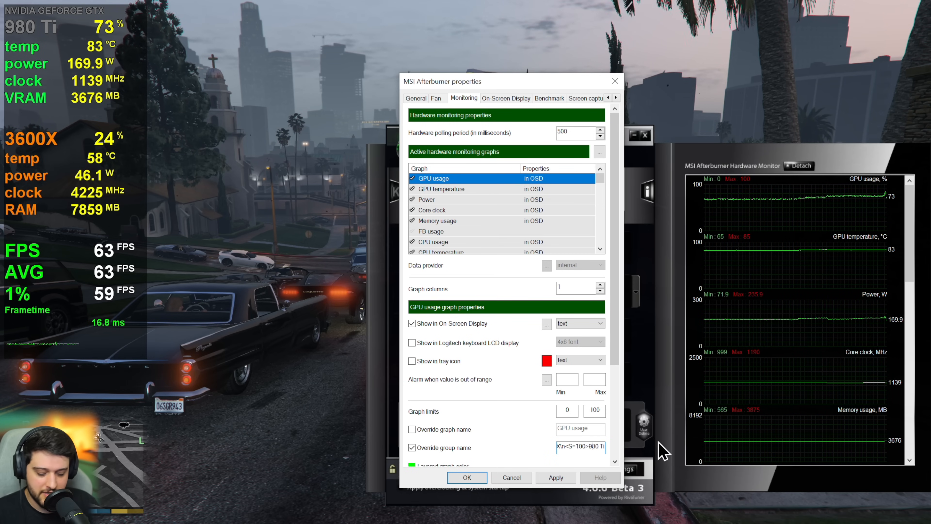
text(<)
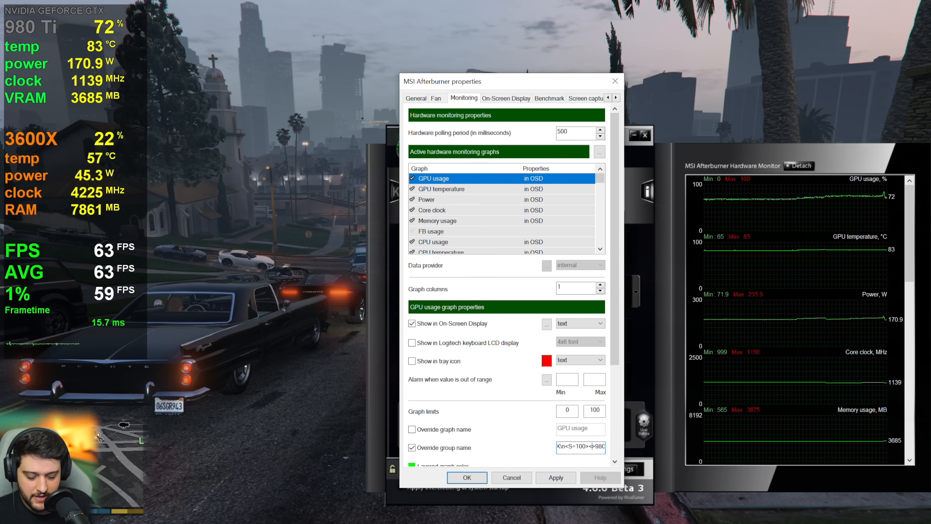
text(C=FF00)
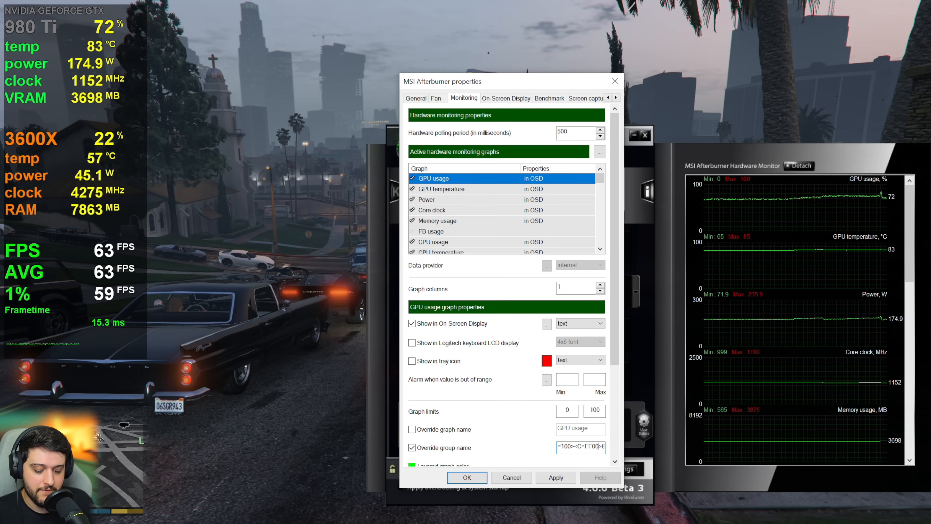
text(FF40>)
click(556, 477)
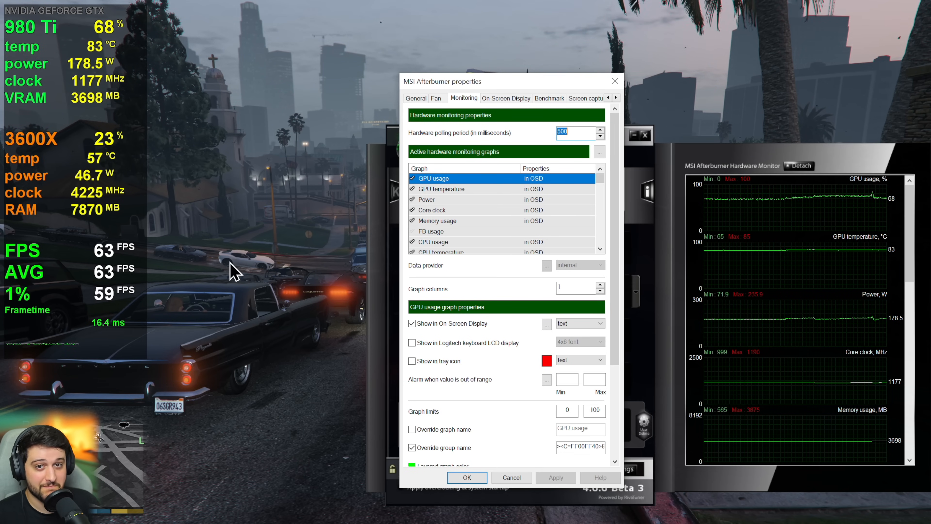
- Replace 980 with 4070 in the GPU usage group name and apply the change
click(568, 446)
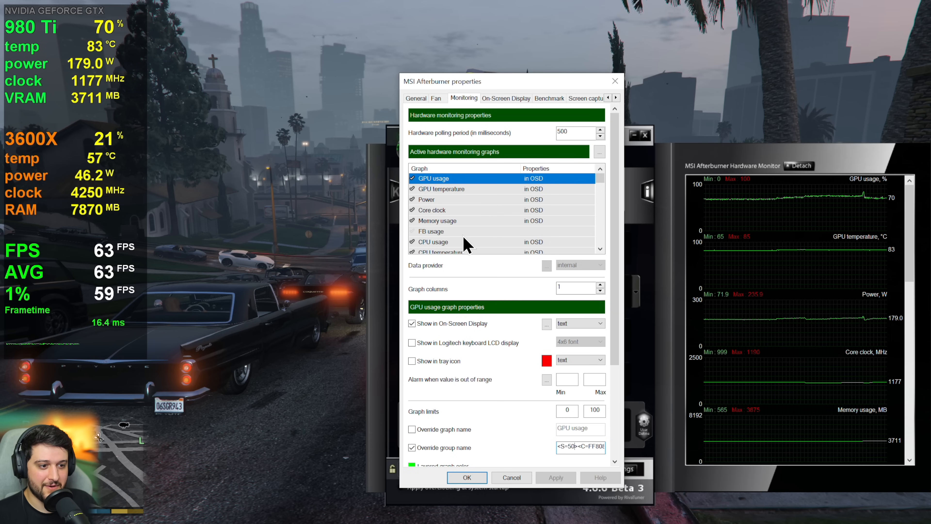
click(433, 242)
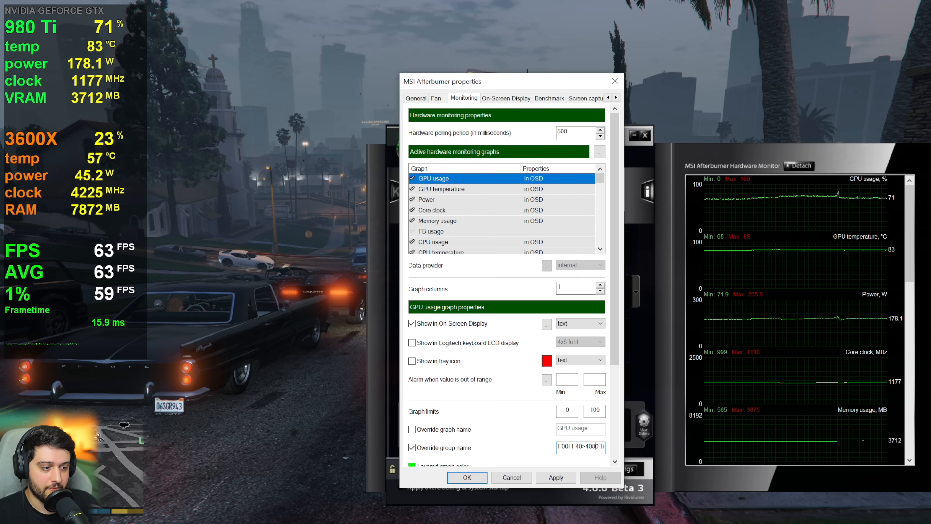
key(BackSpace)
text(7)
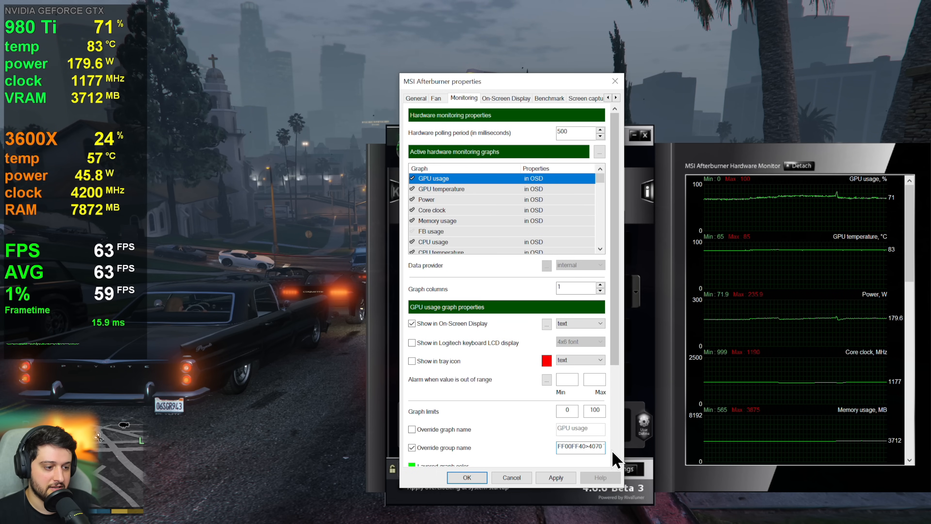
click(556, 478)
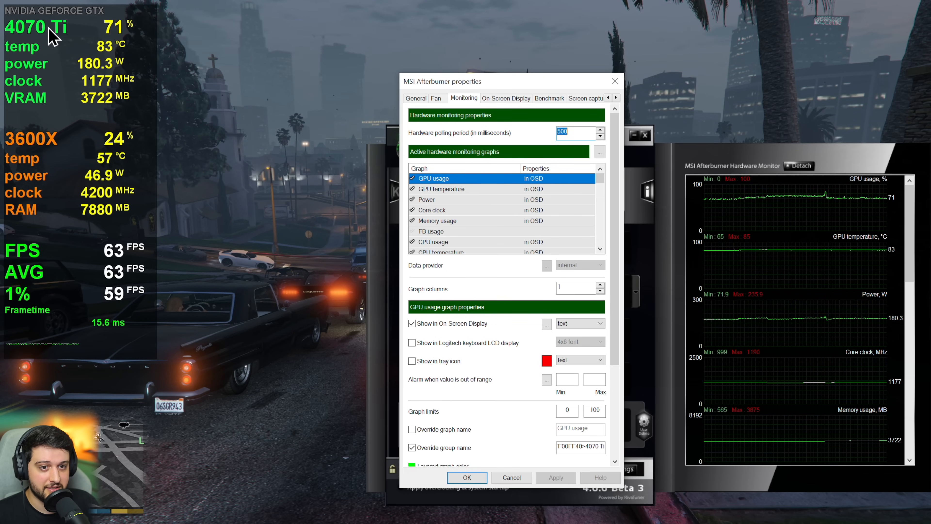
- Replace the space before Ti in the GPU usage group name with the size tag <S=50>, and apply it
click(603, 446)
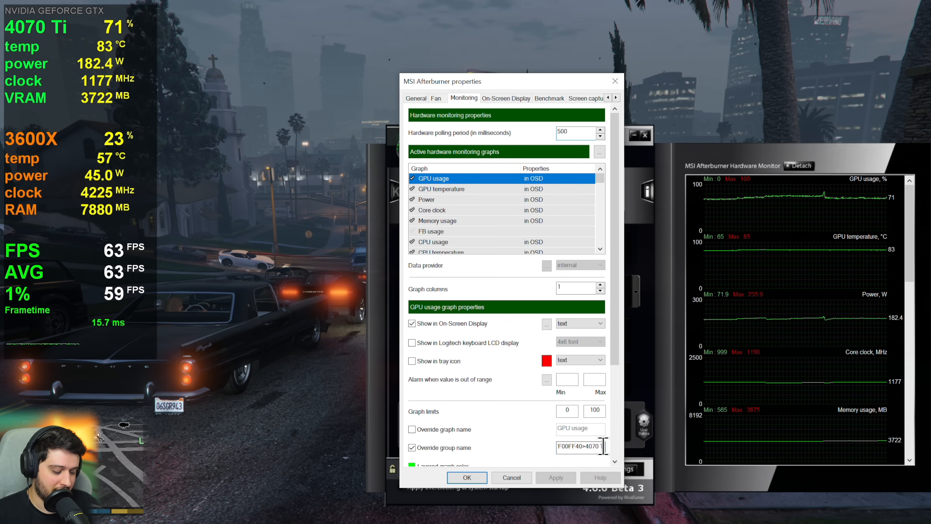
text(Ti)
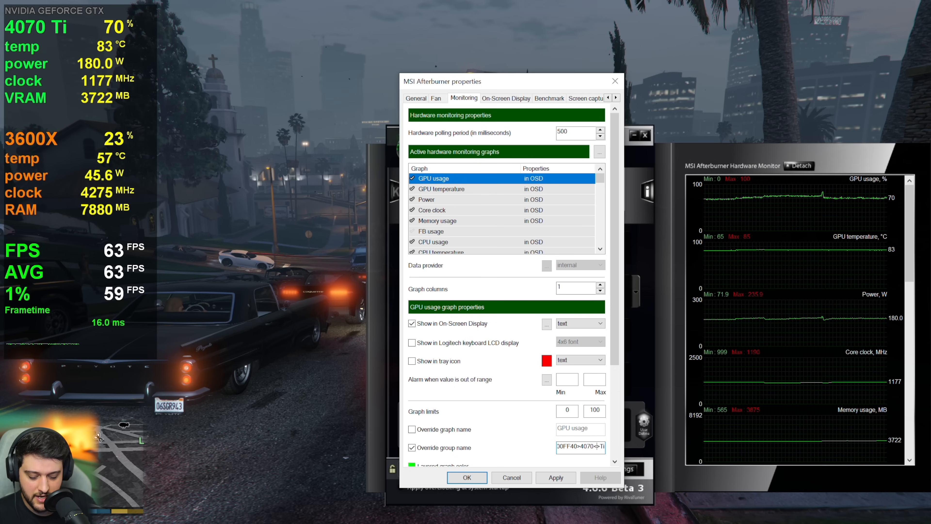
text(>)
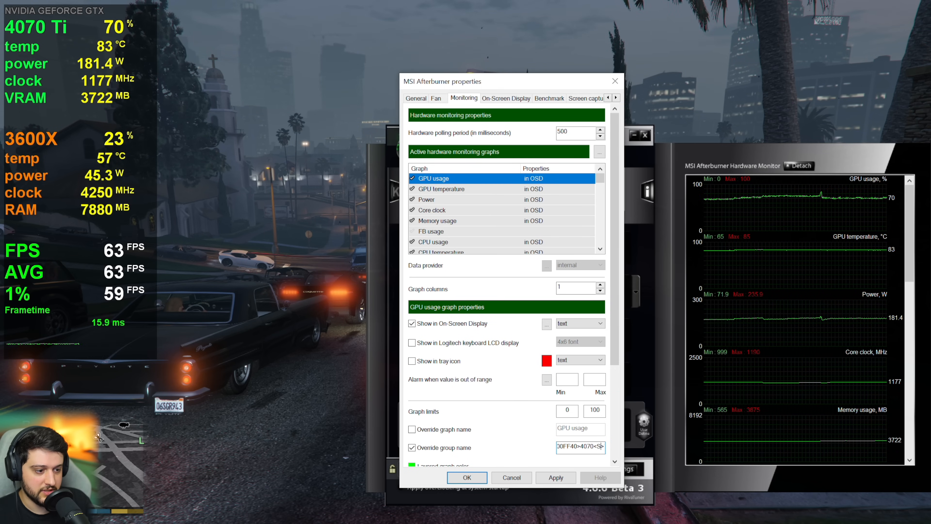
text(=)
click(556, 478)
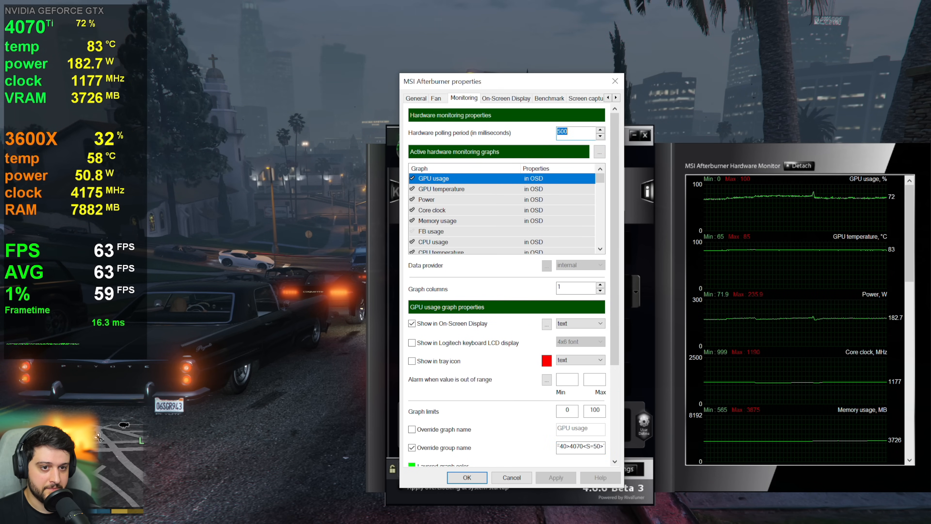
- Append the size tag <S=100> after Ti at the end of the GPU usage group name and apply it
click(594, 447)
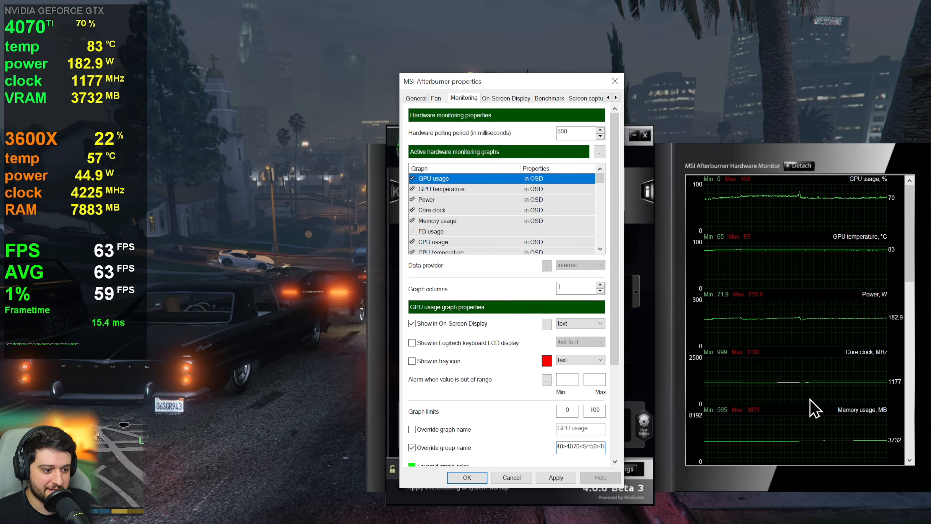
text(<S=50>Ti<S)
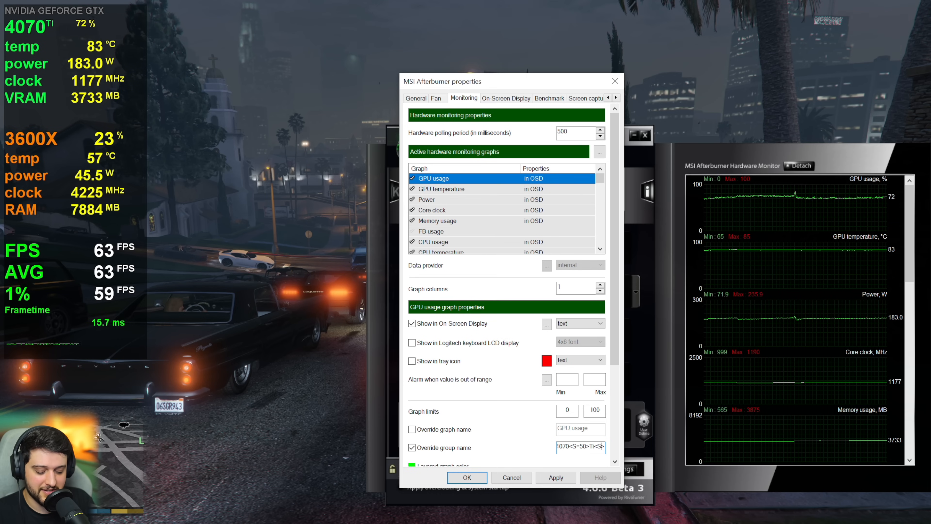
text(=100>)
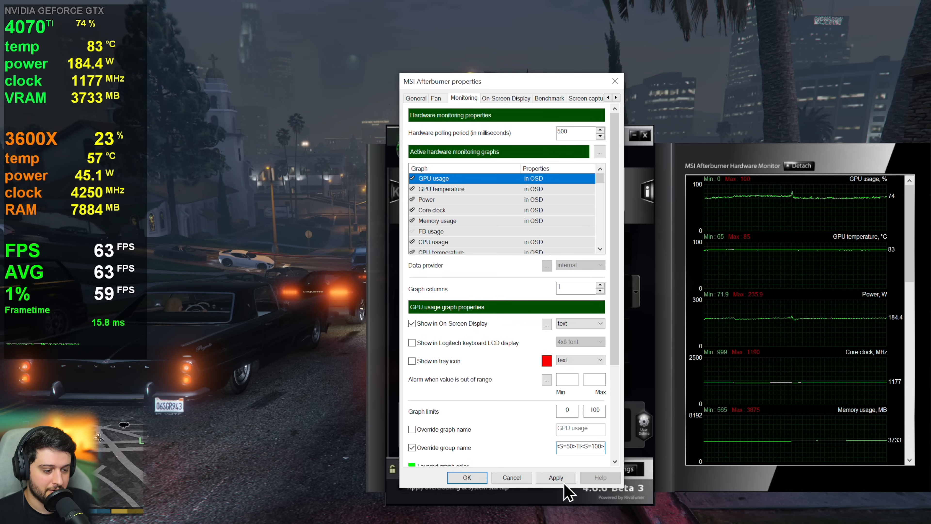
click(556, 477)
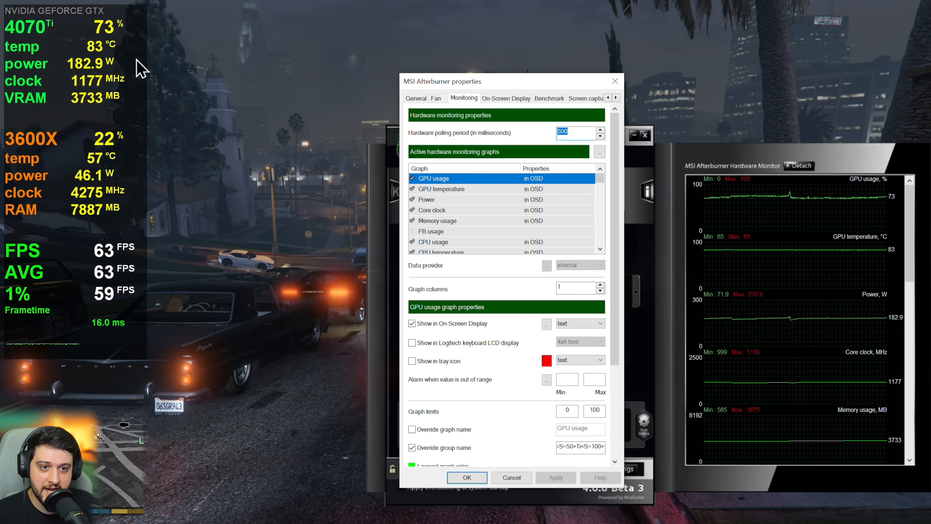
- Insert <S=50>AMD RYZEN 5<S=100> between \n and 3600X in the CPU usage group name, and apply it
click(454, 242)
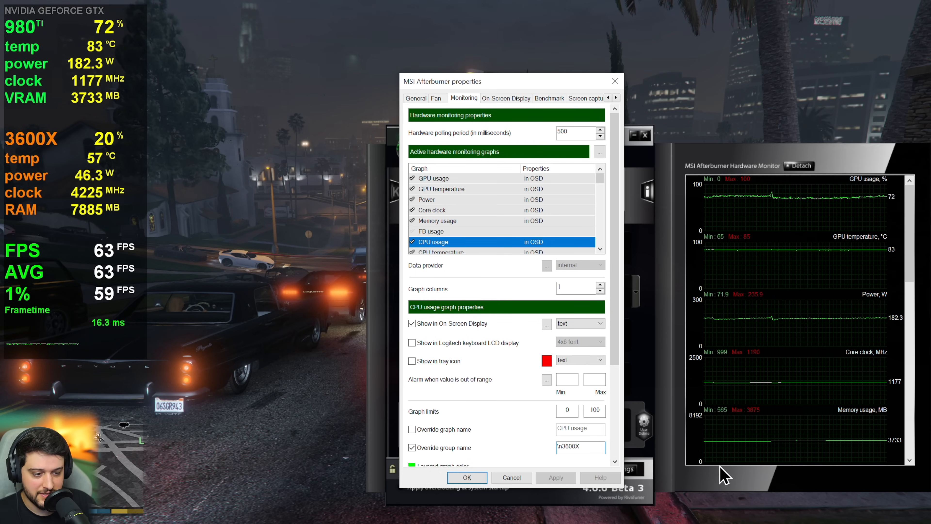
text(<>)
text(S)
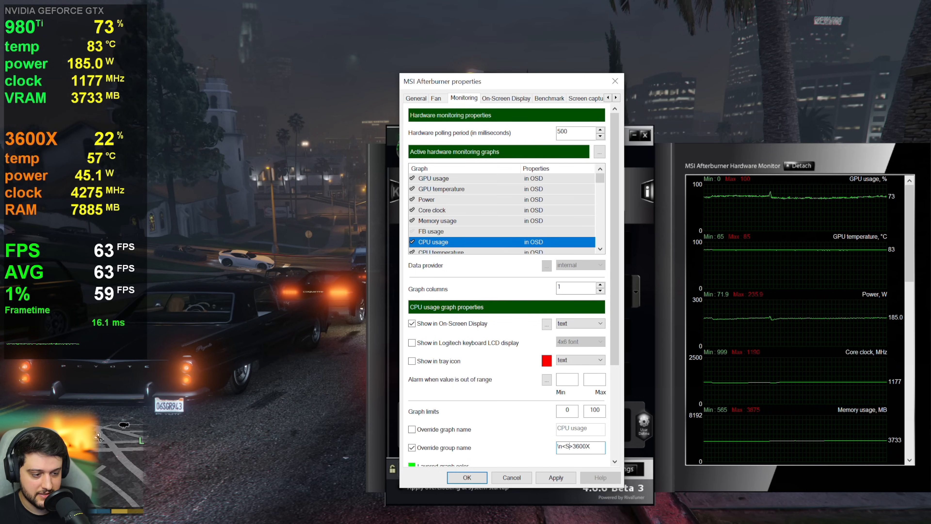
text(=50)
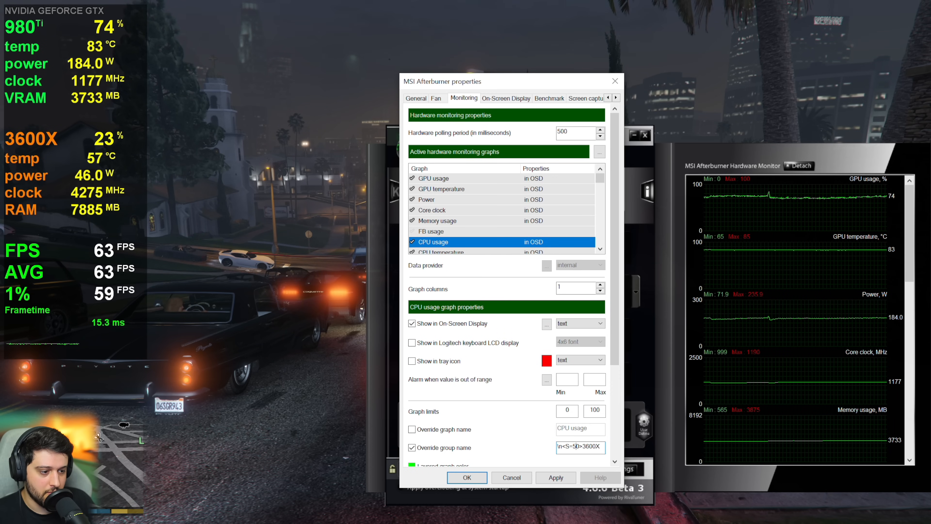
text(AMD RYZE)
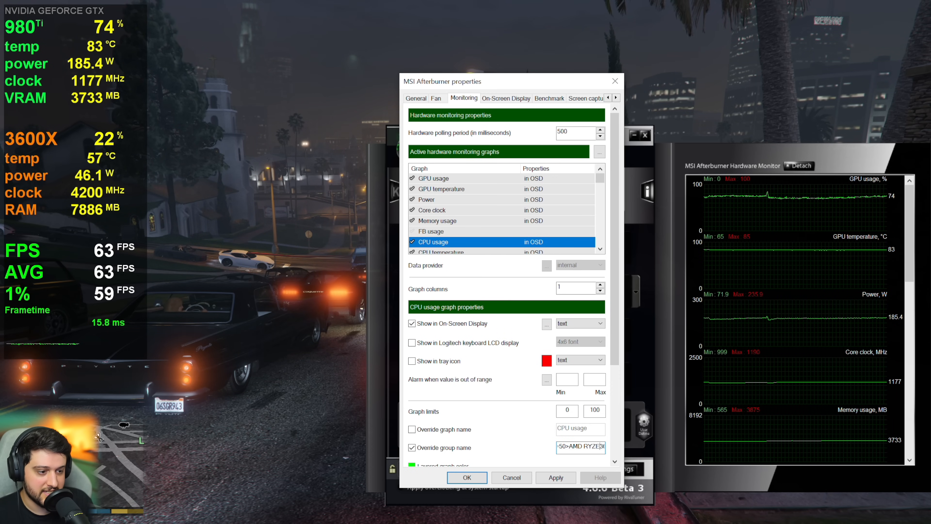
text(N 5)
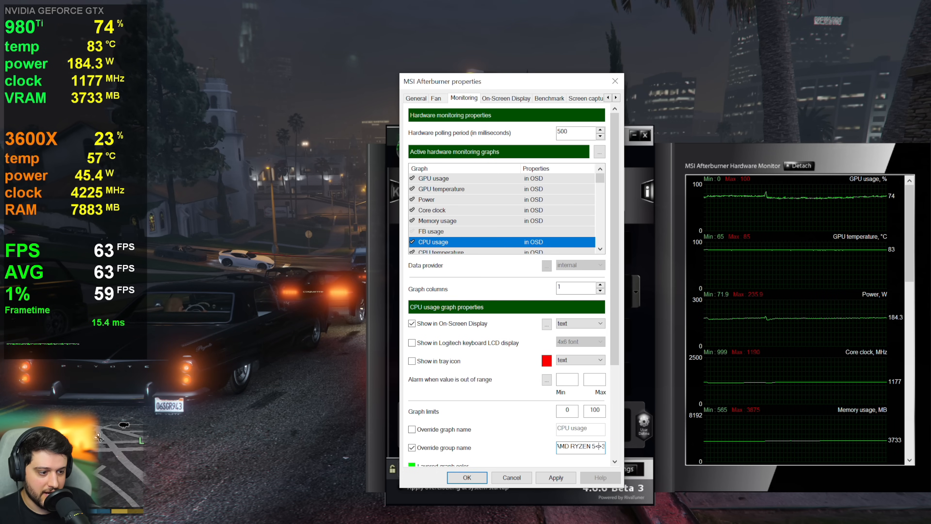
text(<S=100>)
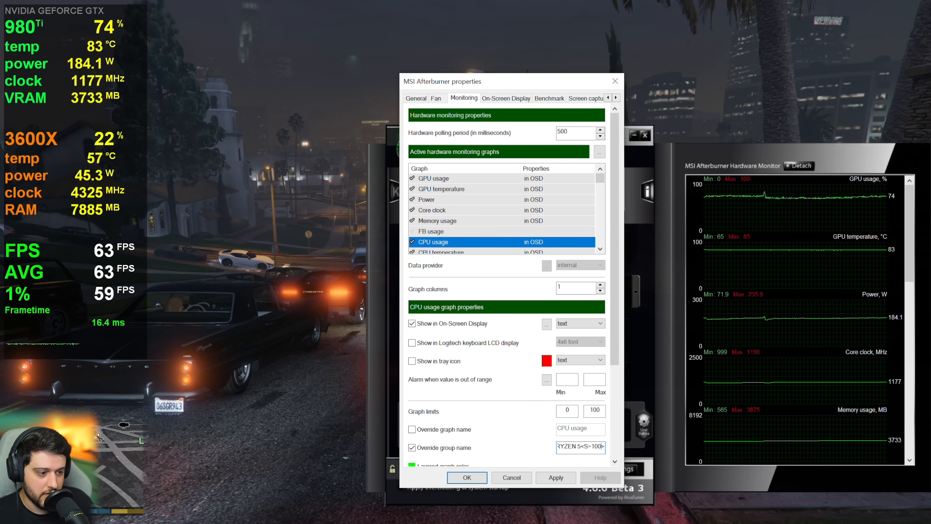
click(556, 477)
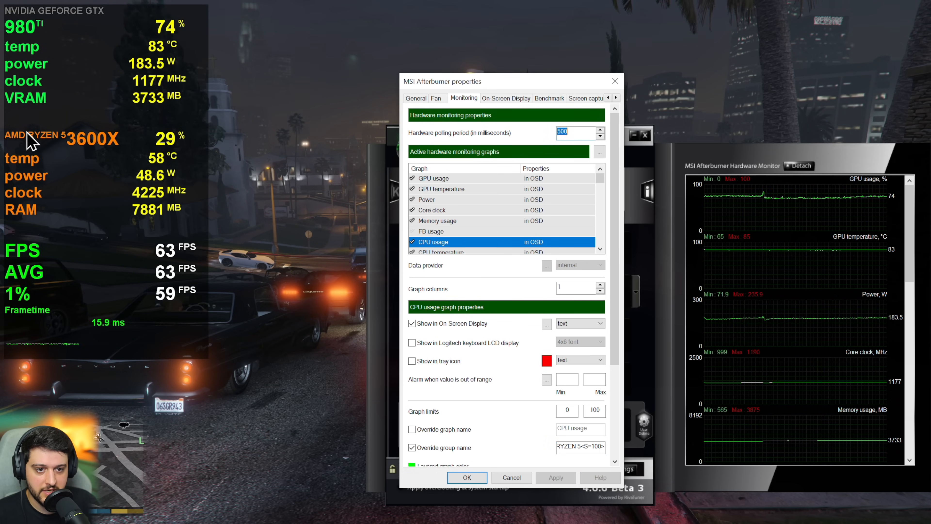
- Insert a \n line break between <S=100> and 3600X in the CPU usage group name and apply it
click(602, 446)
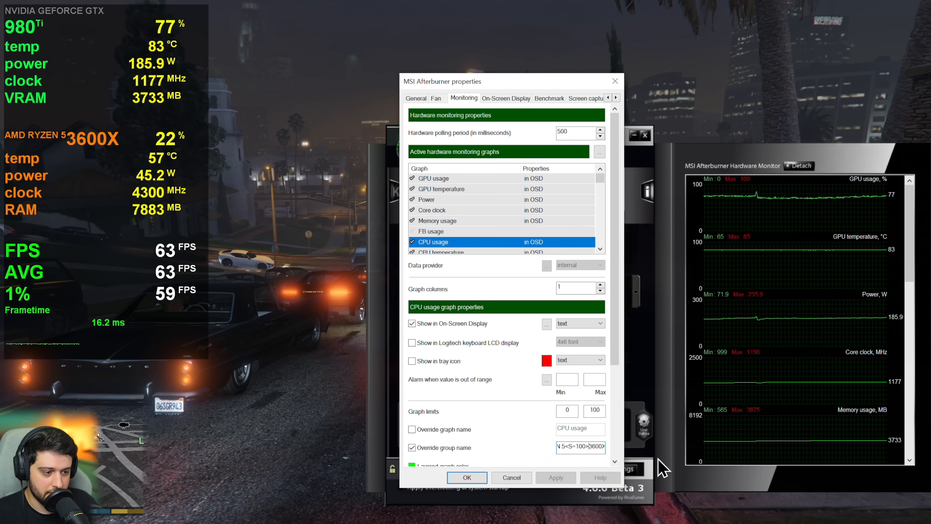
text(\)
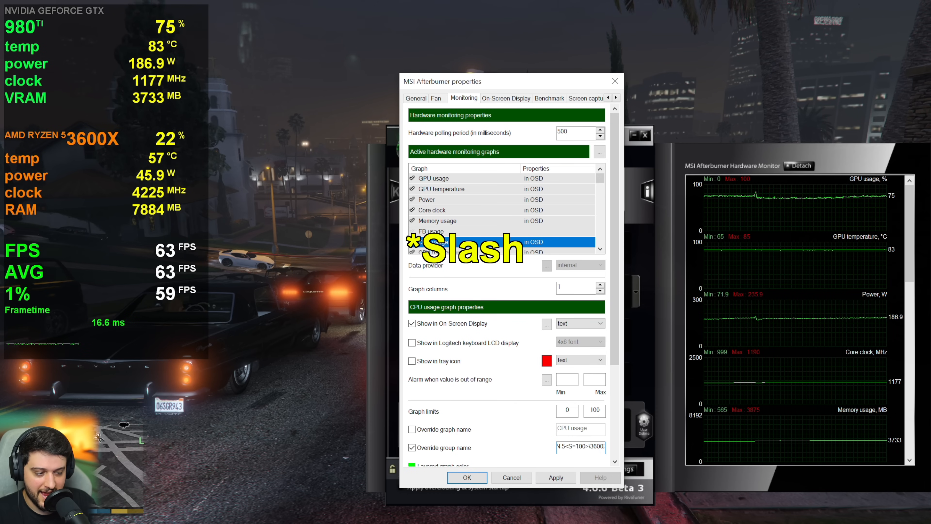
text(n)
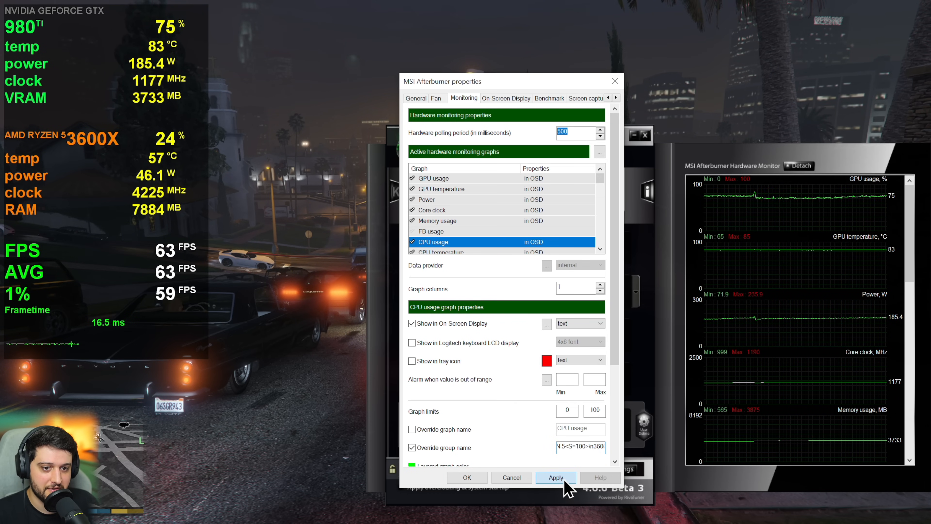
click(565, 481)
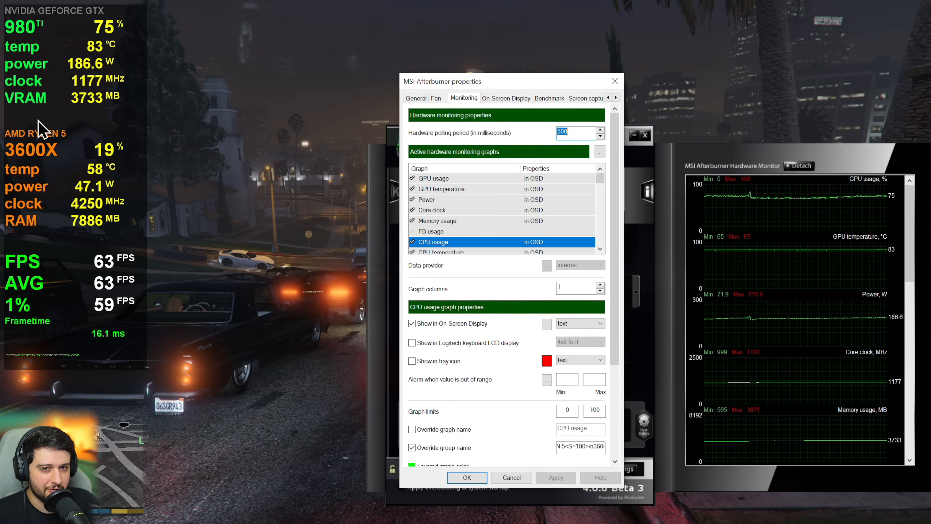
- Move the leading \n in the CPU usage group name to directly after the <S=50> tag, and apply it
drag(602, 447, 507, 440)
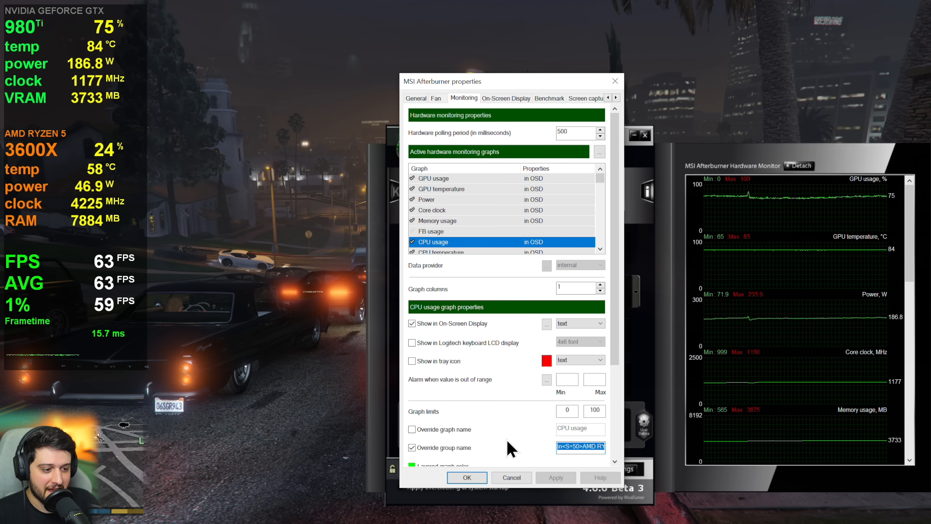
click(561, 446)
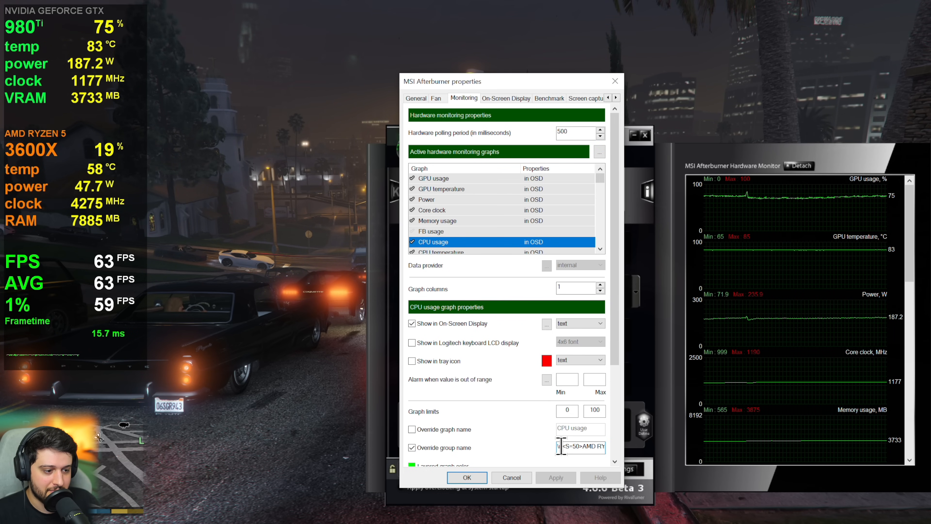
text(\n)
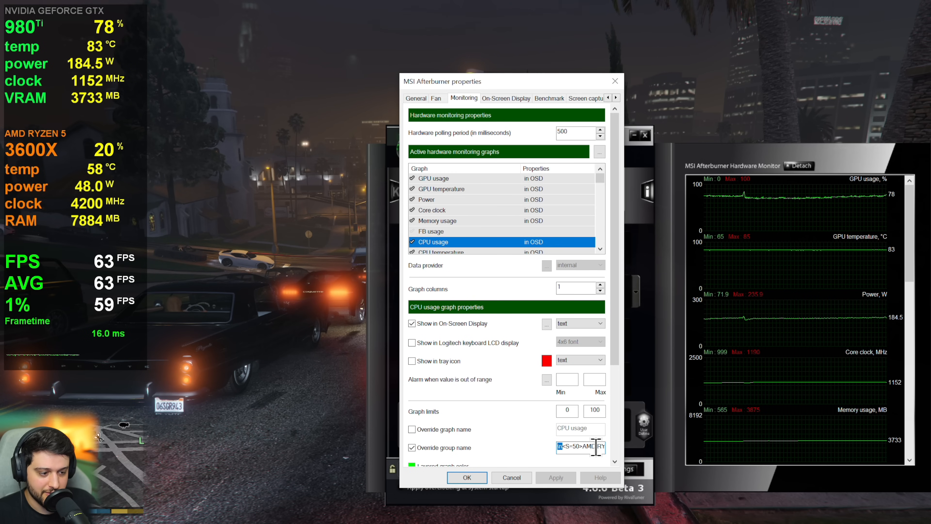
key(BackSpace)
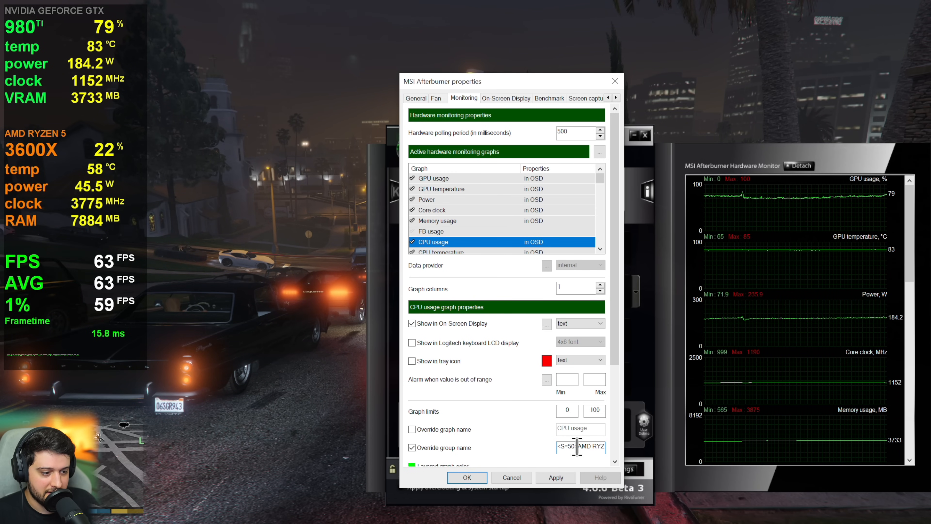
text(\n)
click(562, 483)
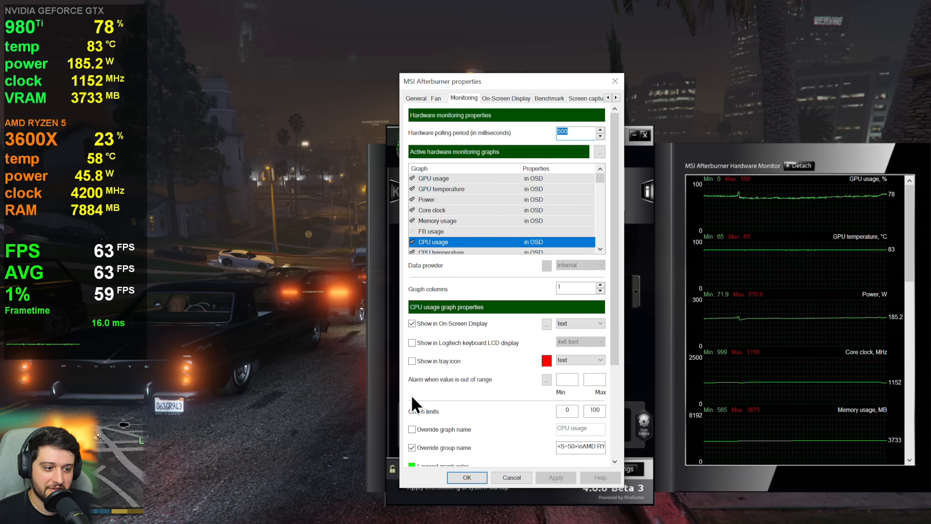
- Insert the gray color tag <C=FF808080> before AMD RYZEN 5 in the CPU usage group name and apply it
click(573, 446)
text(<C=>)
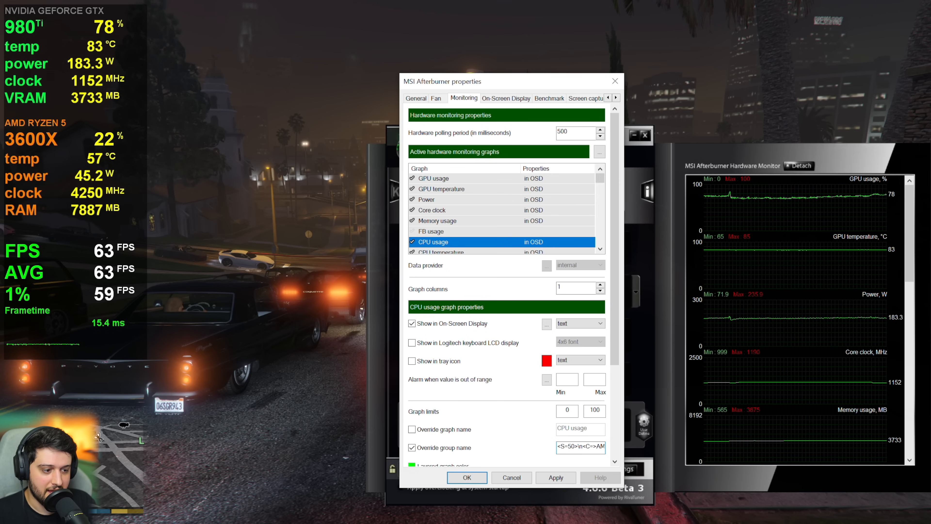
text(FF)
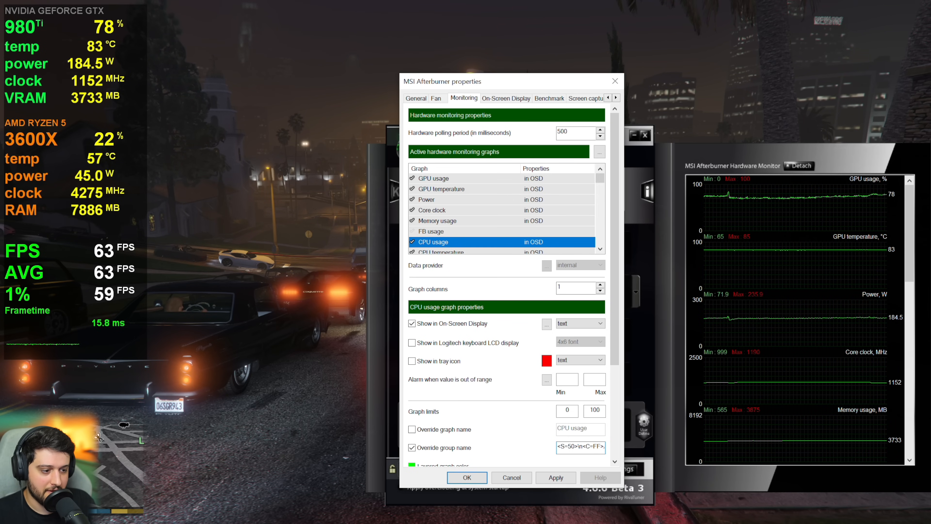
text(808080>AM)
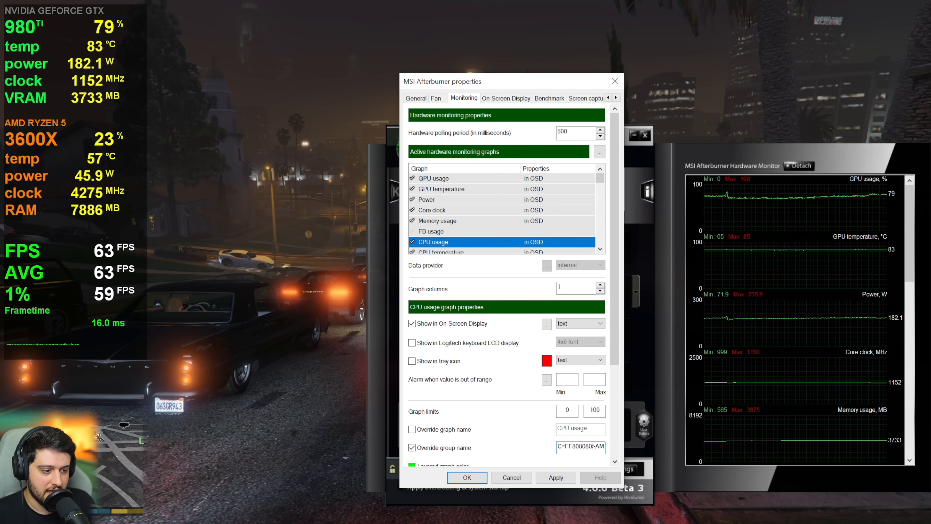
click(556, 478)
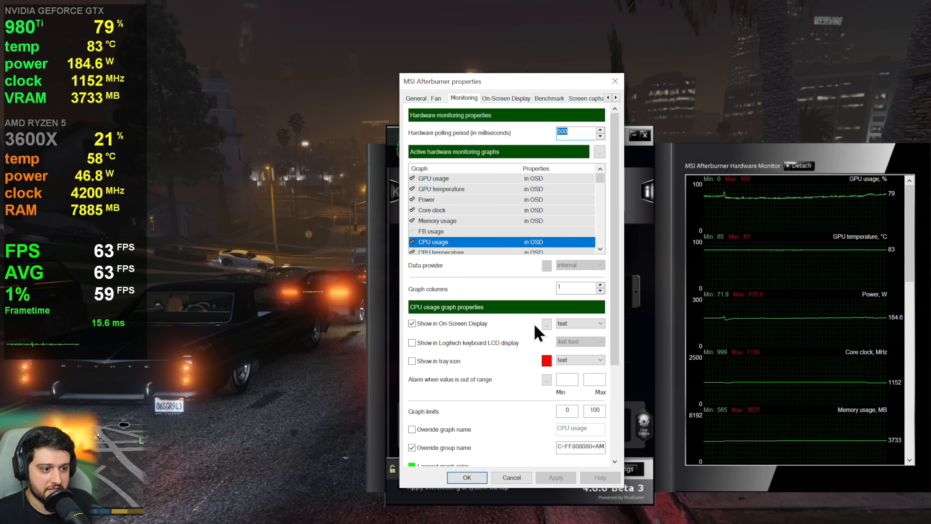
- Look up the code of Color 1 in the On-Screen Display layout's colors library, and close the layout without changes
click(546, 324)
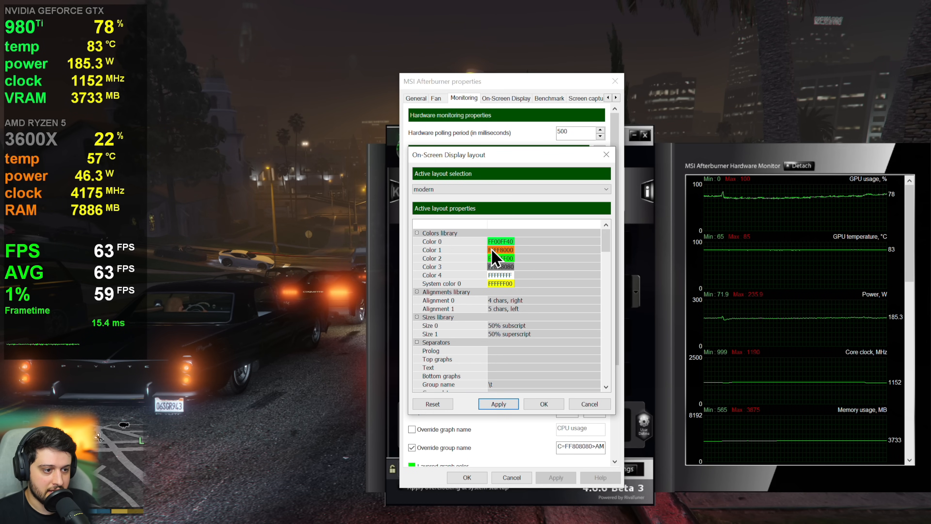
click(503, 250)
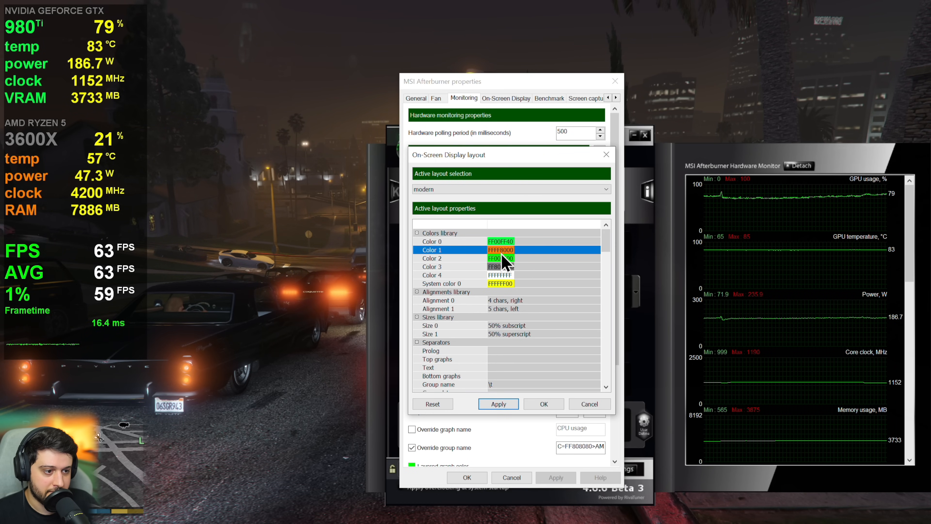
click(585, 408)
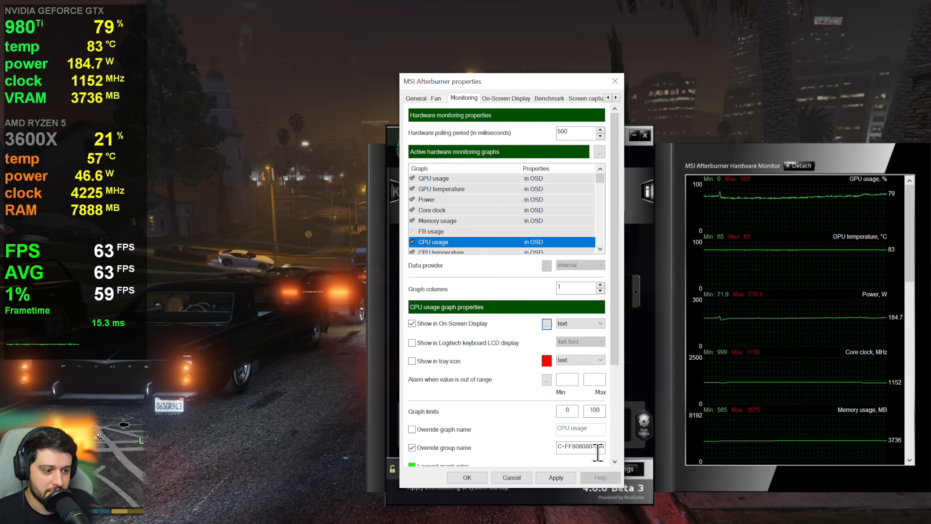
- Insert the orange color tag <C=FFFF8000> before 3600X in the CPU usage group name and apply it
click(599, 446)
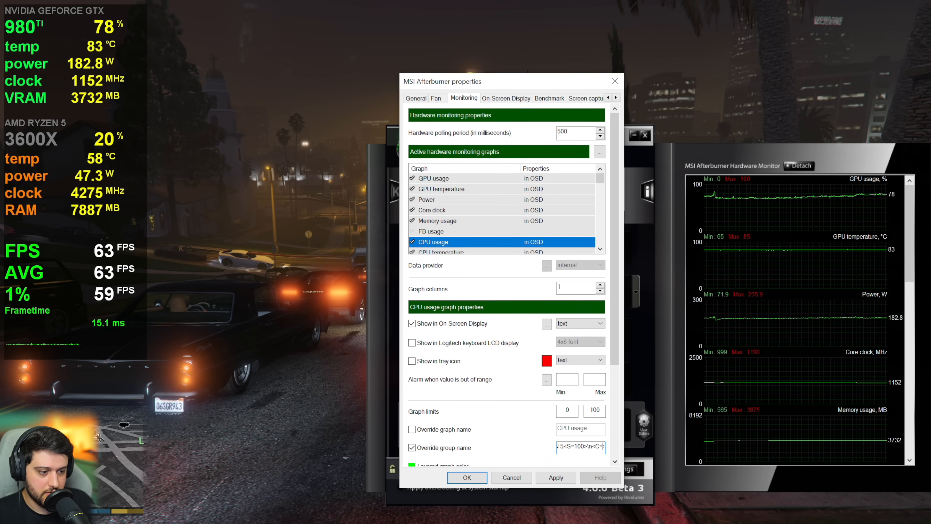
text(FF)
text(FF8000>)
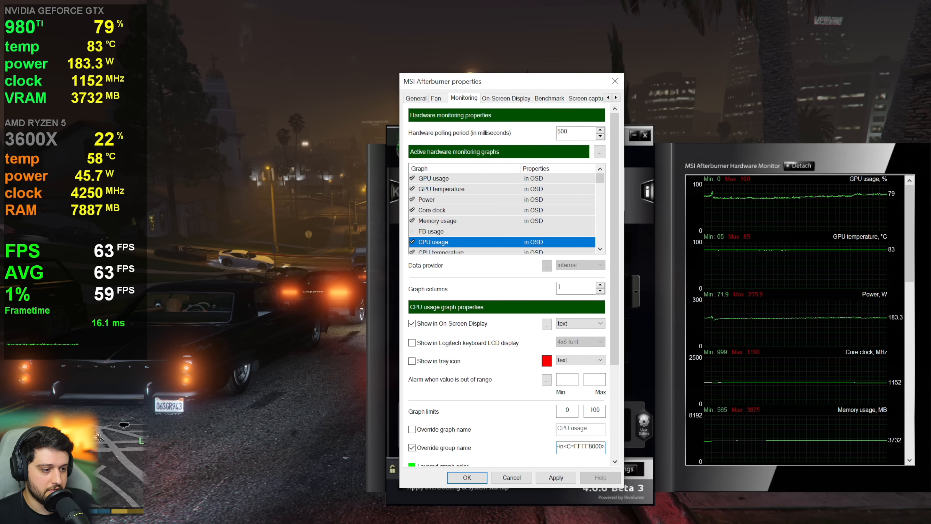
click(556, 477)
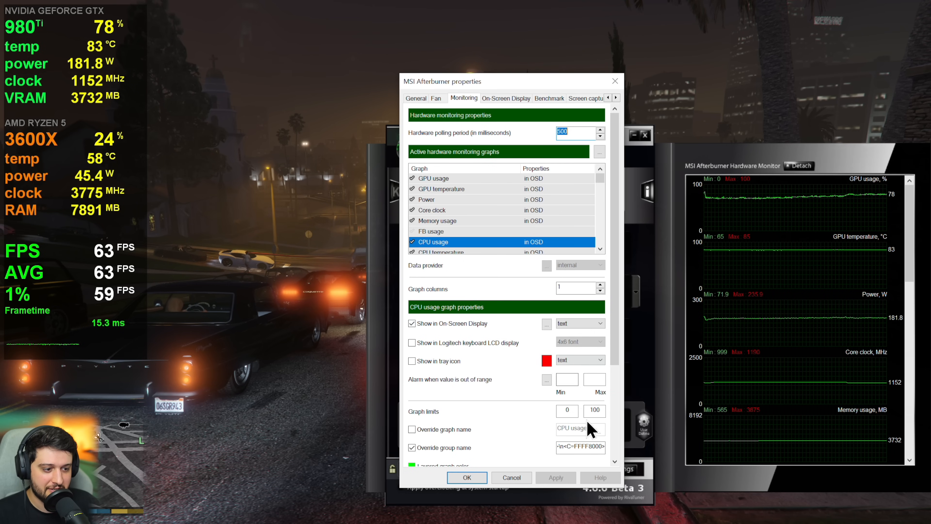
- Enclose the X of 3600X between <S=50> and <S=100> tags in the CPU usage group name and apply it
click(589, 446)
key(Right)
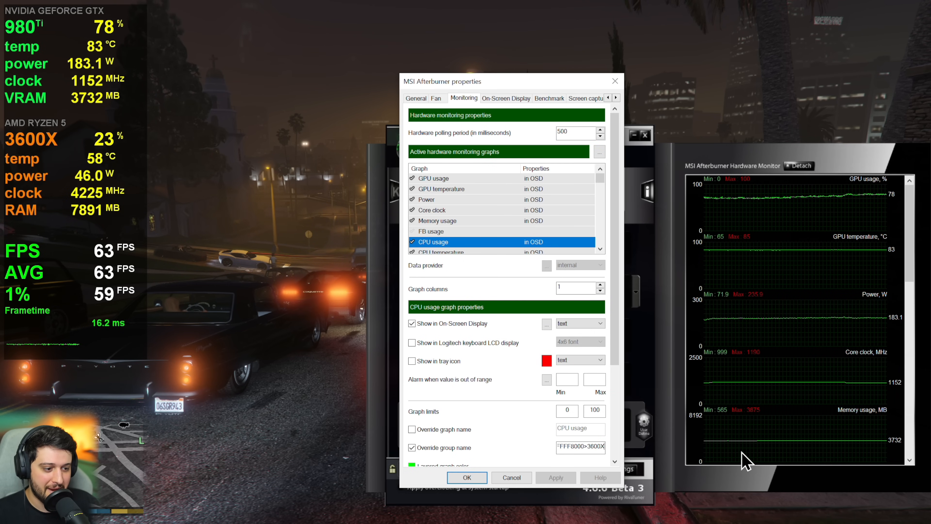
key(Left)
text(<>)
key(Left)
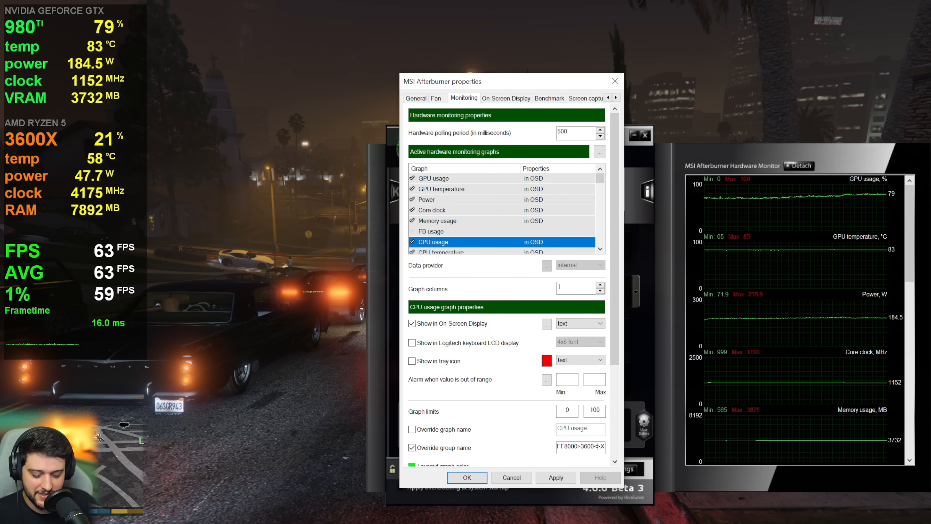
text(S=50>X<S=100>)
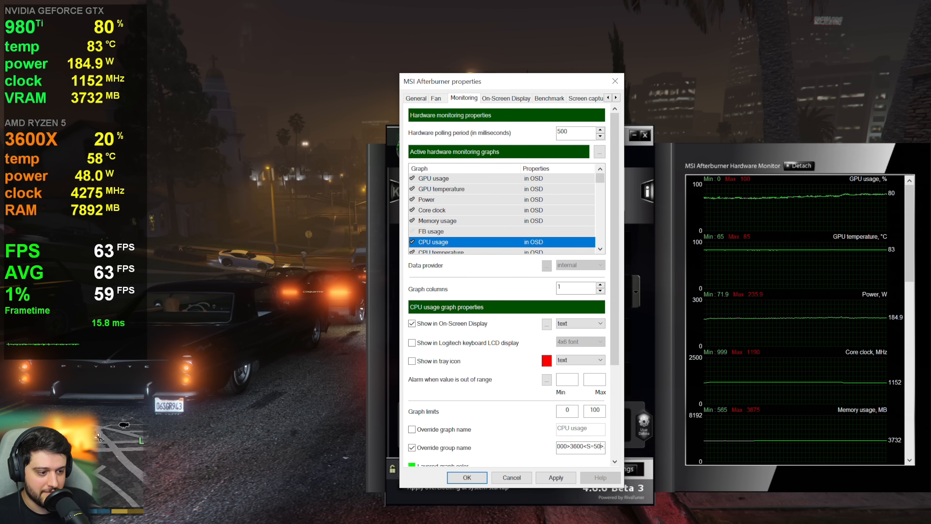
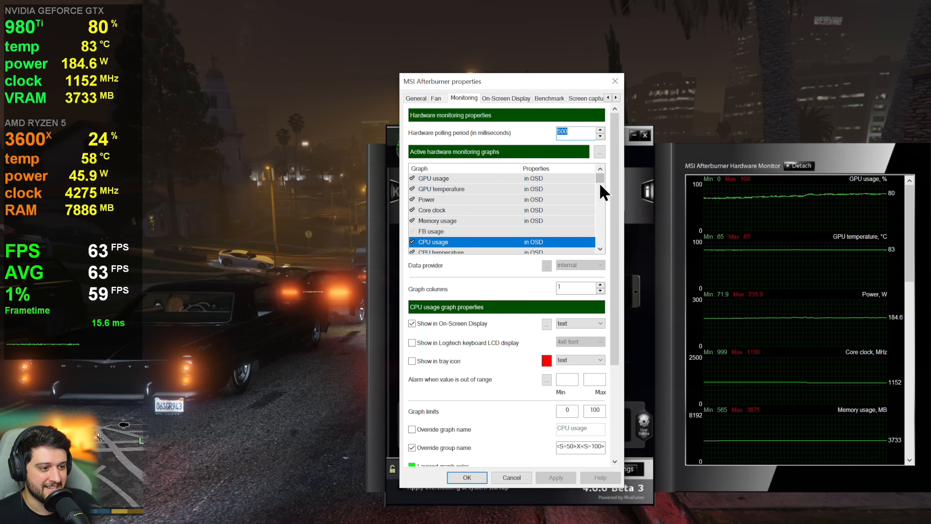
- Add a space and the <APP> tag after FPS in the Framerate graph's group name and apply it
drag(601, 179, 607, 240)
click(468, 211)
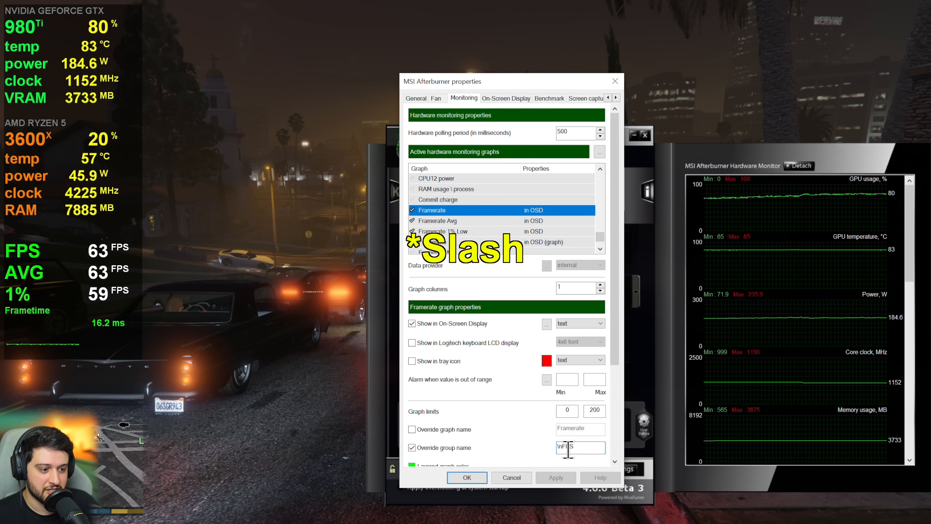
text(nFPS)
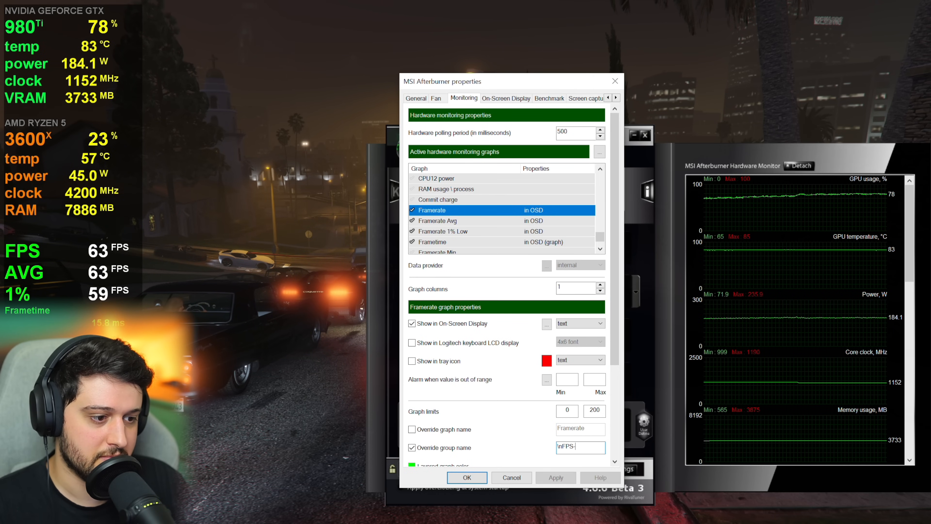
text(-)
key(BackSpace)
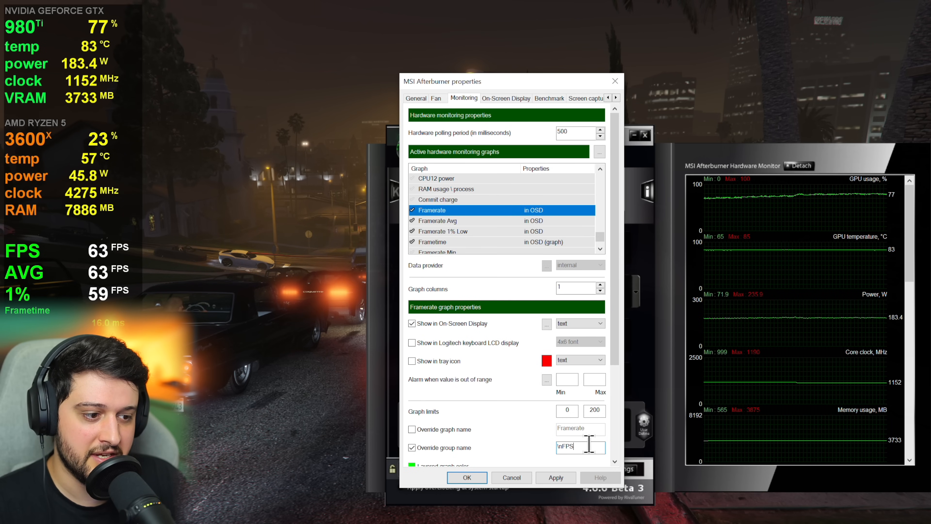
key(Left)
key(Left)
key(Left)
key(Left)
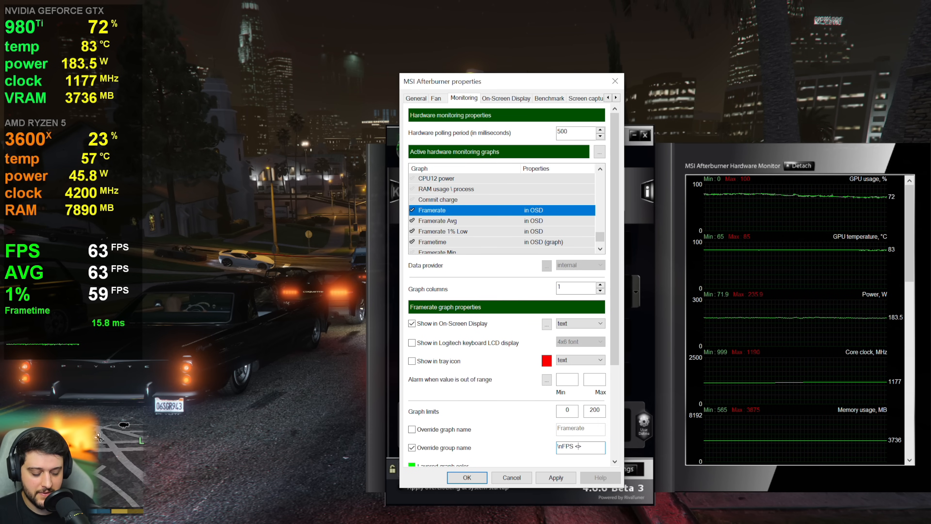
text(PP>)
drag(579, 446, 603, 448)
click(556, 477)
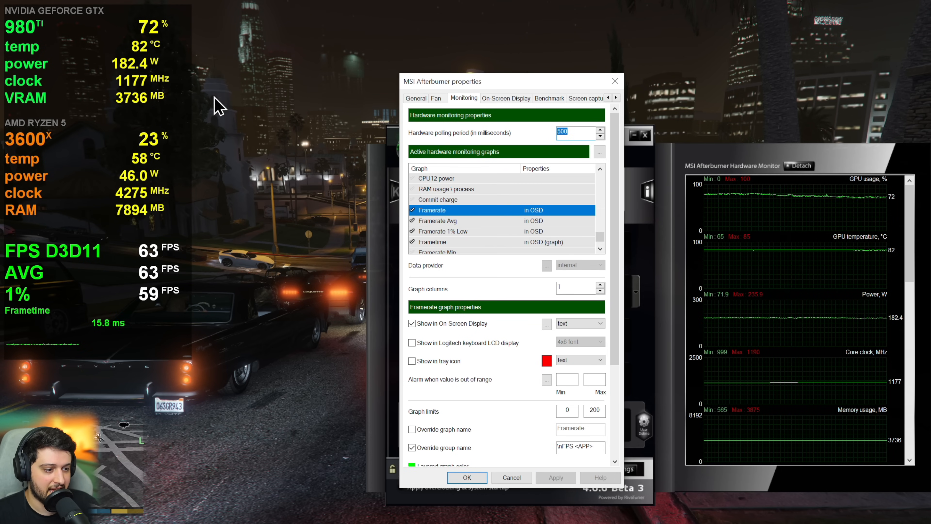
- Move the <APP> tag in the Framerate group name from after FPS to directly before it, and apply it
click(601, 447)
key(BackSpace)
key(BackSpace)
key(BackSpace)
key(BackSpace)
key(BackSpace)
key(BackSpace)
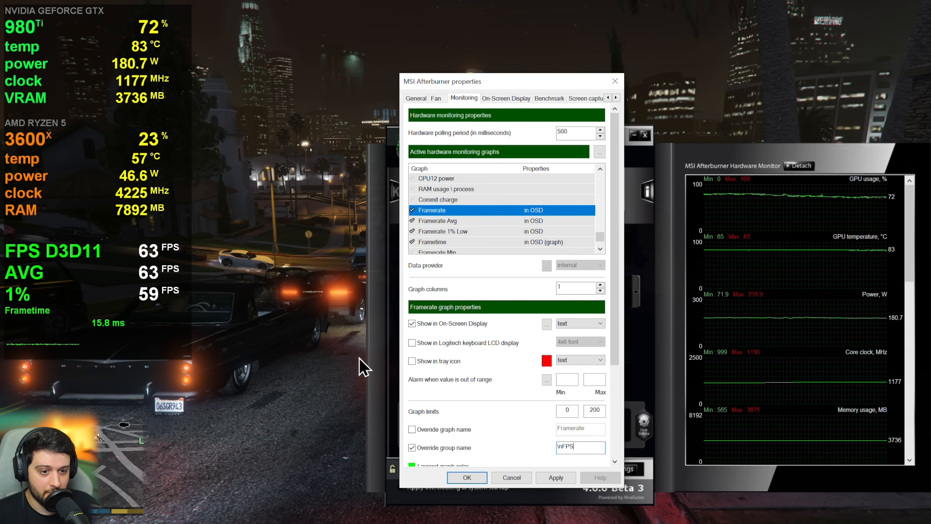
text(<APP>)
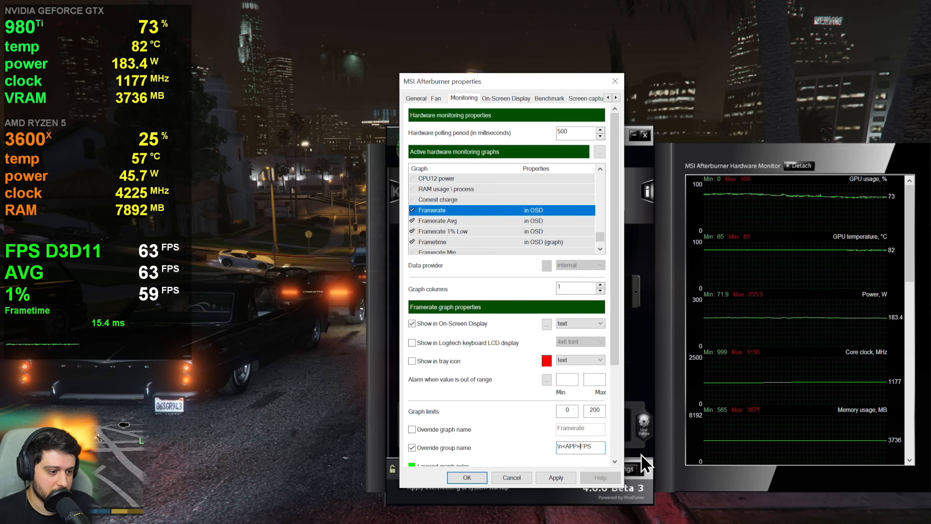
click(566, 479)
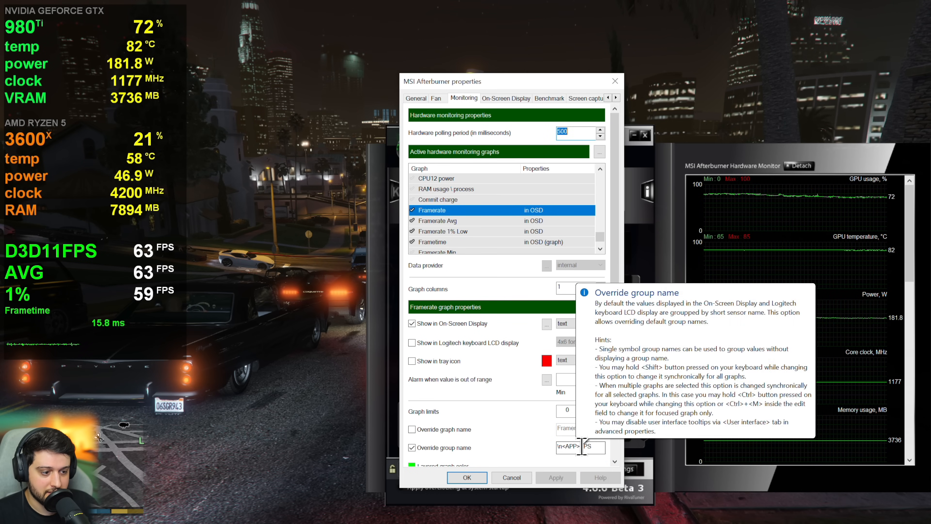
- Insert the size tag <S=50> at the start of the Framerate group name and apply it
click(560, 446)
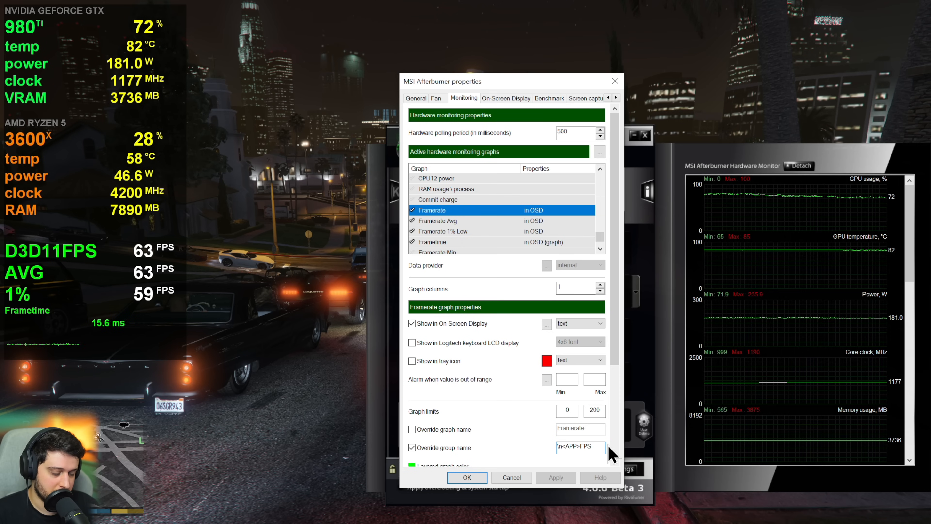
text(>)
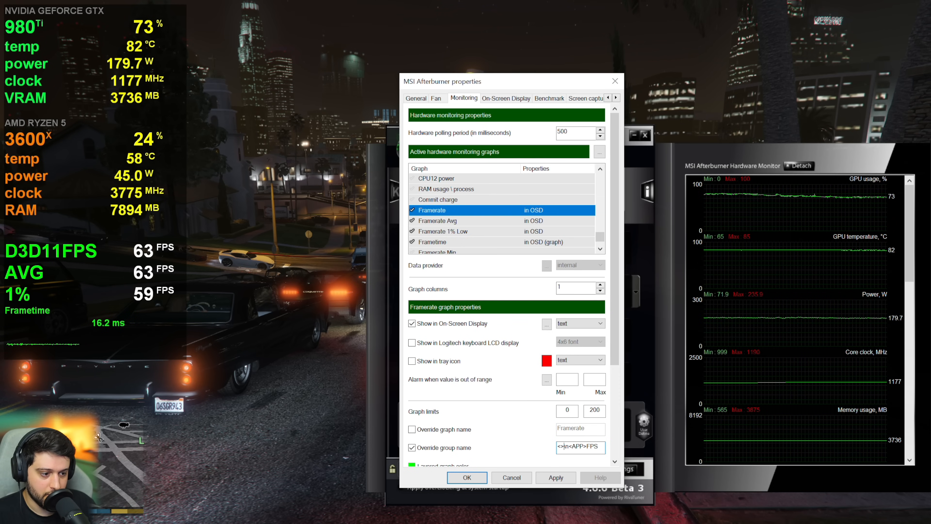
text(S=50)
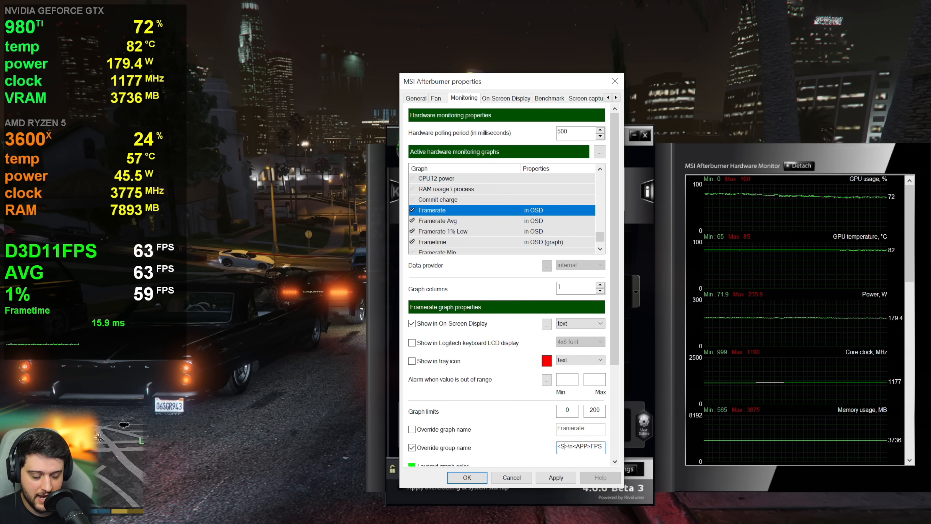
click(554, 478)
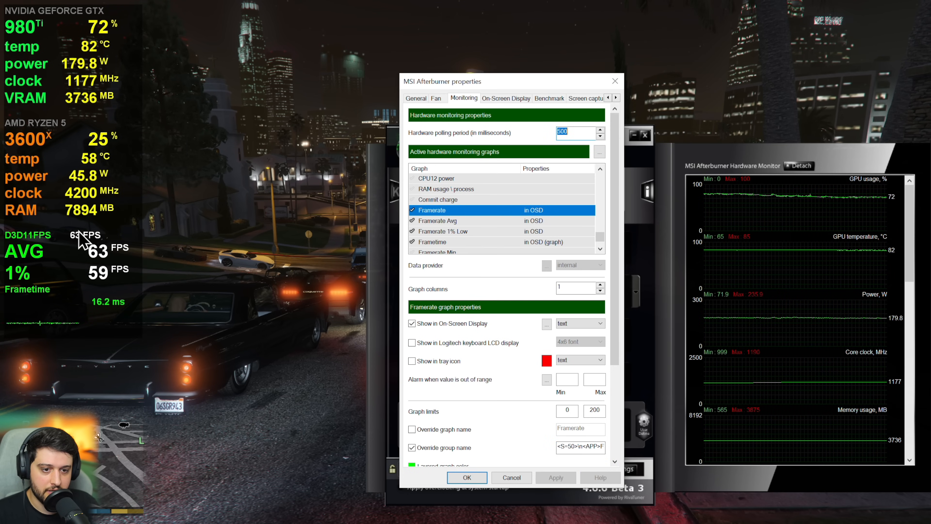
- Insert the size tag <S=100> between <APP> and FPS in the Framerate group name and apply it
click(591, 446)
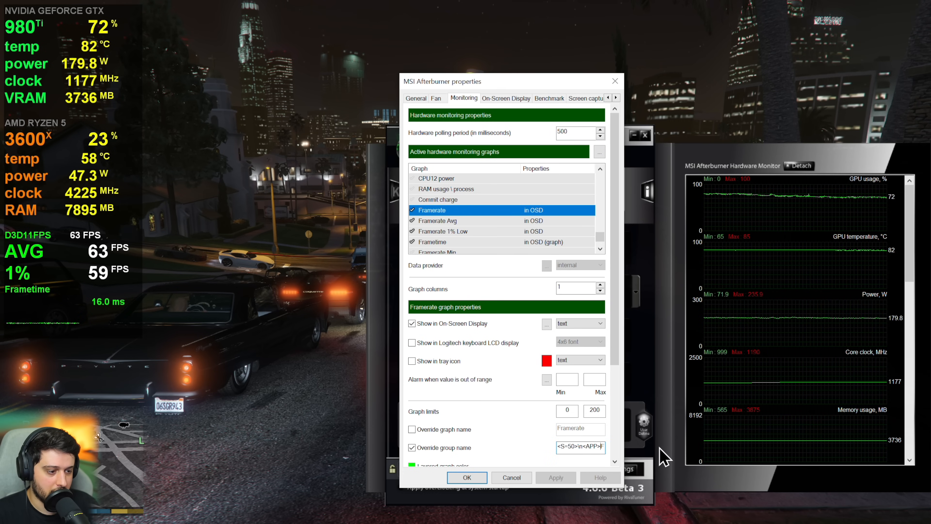
text(<>)
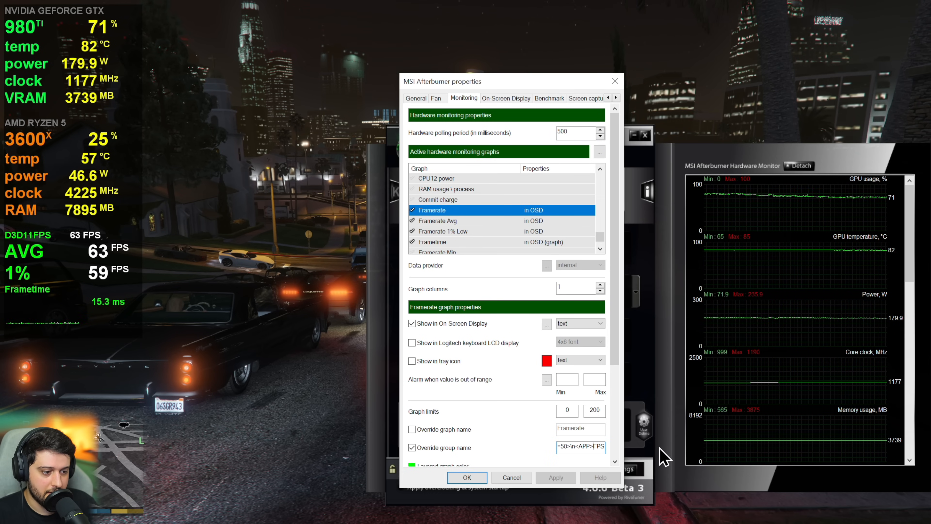
key(Left)
text(S=100)
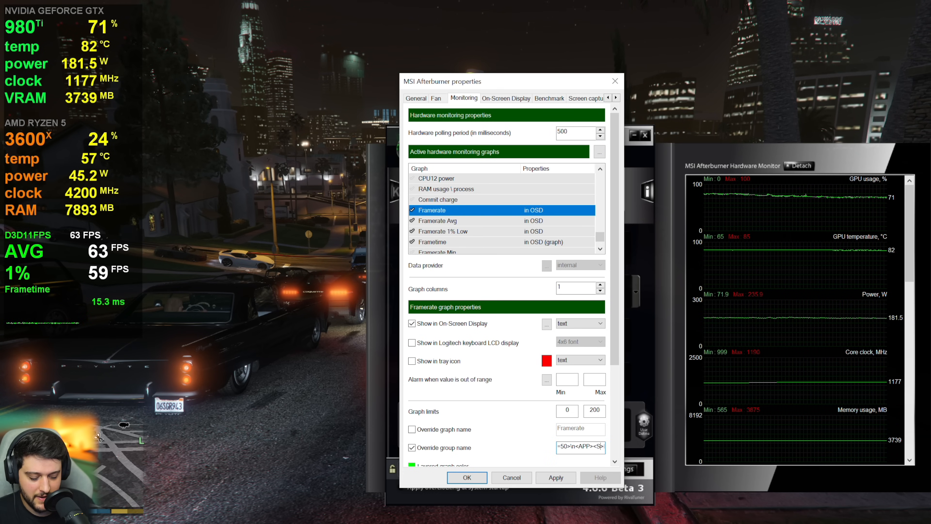
click(569, 477)
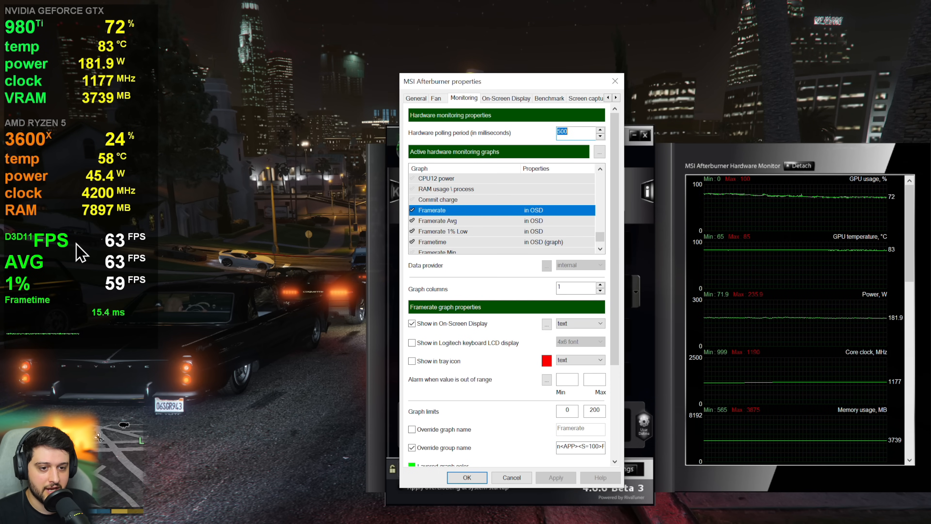
- Insert a \n line break between <APP> and <S=100> in the Framerate group name and apply it
click(602, 445)
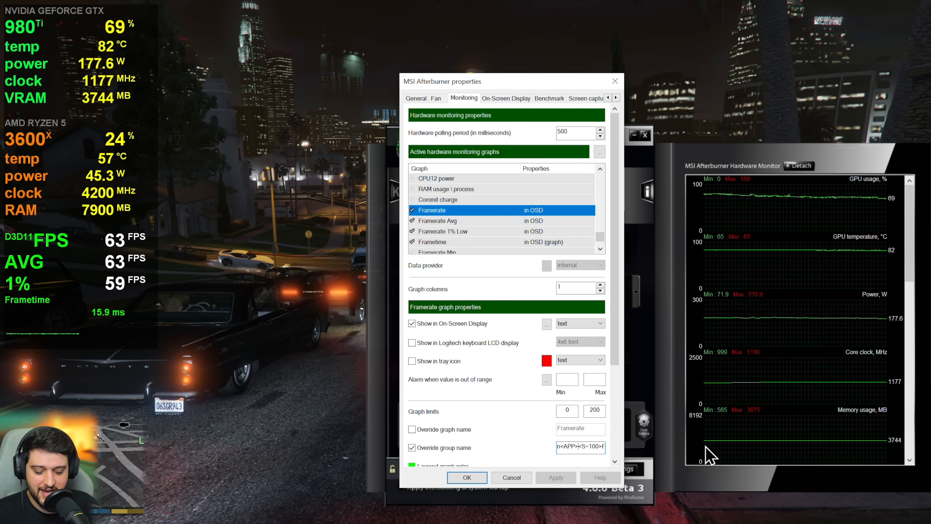
text(\n)
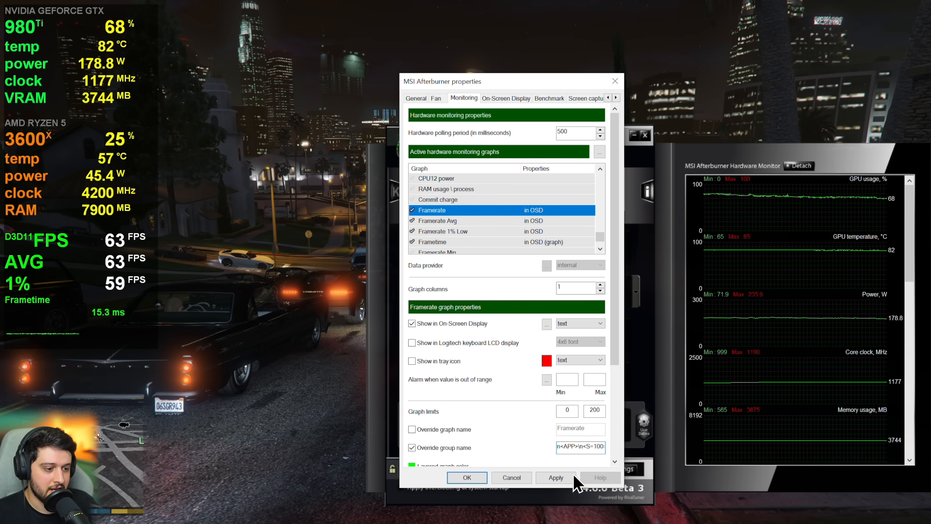
click(573, 478)
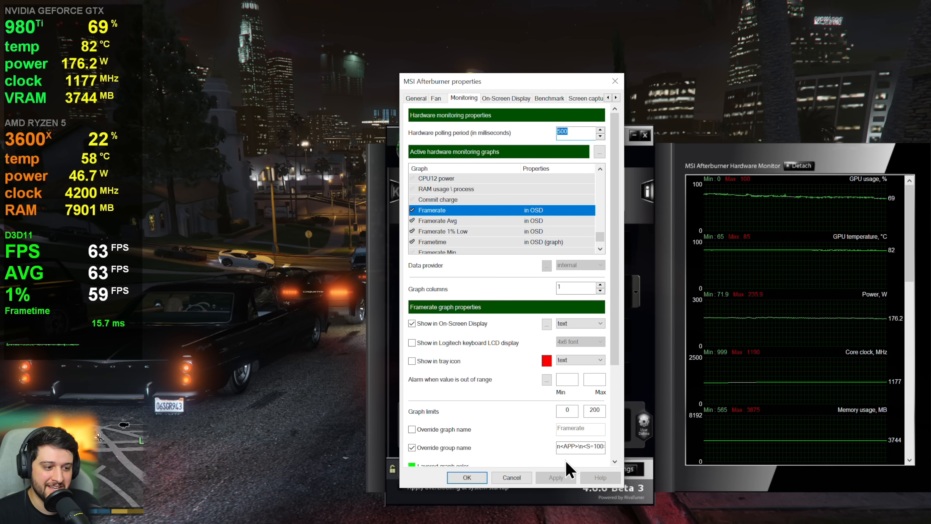
- Insert the gray color tag <C=FF808080> at the start of the Framerate group name and apply it
click(595, 444)
click(570, 448)
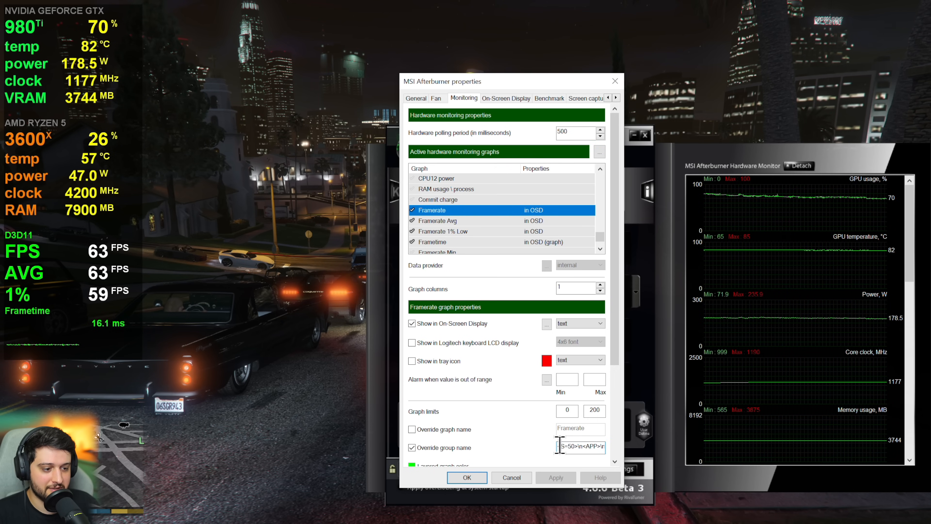
text(<)
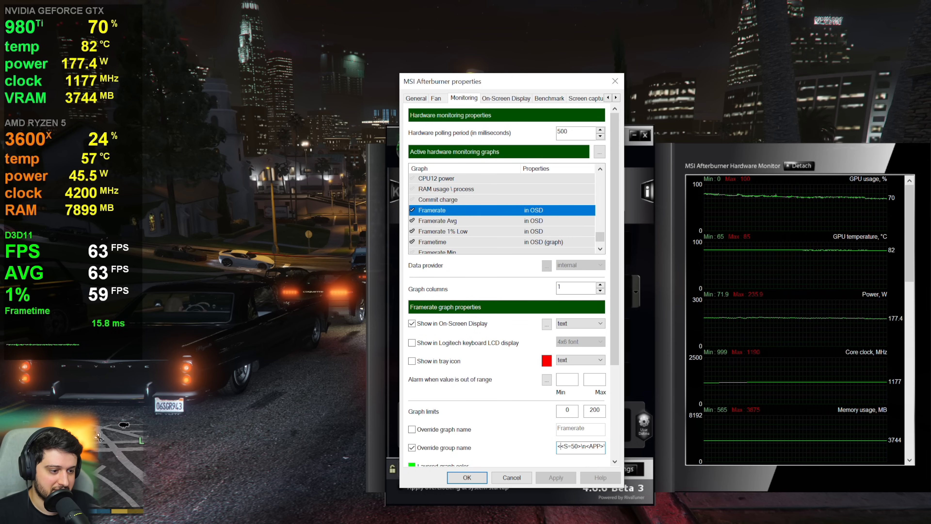
text(C)
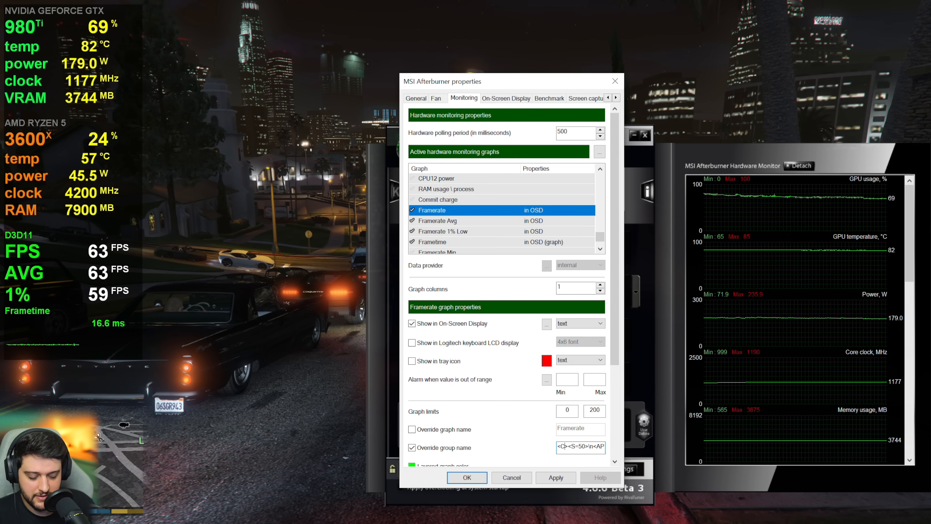
text(=>)
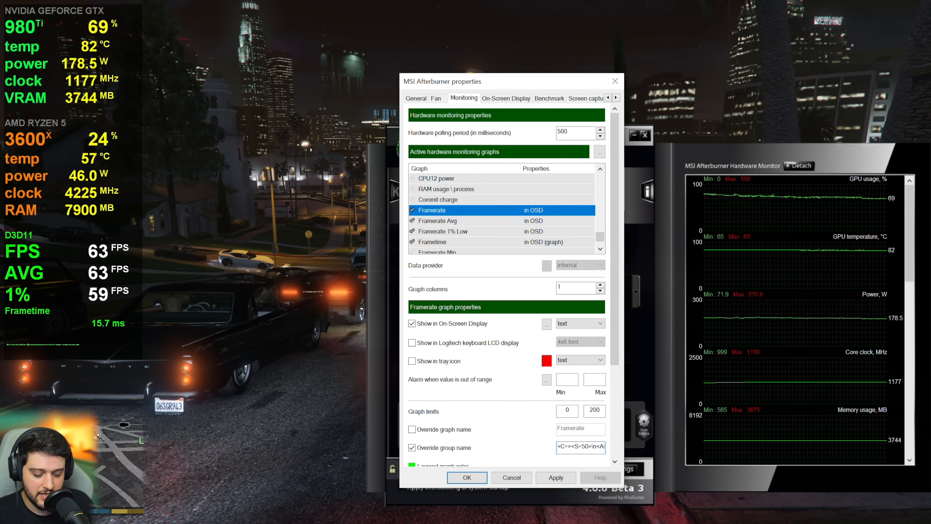
text(FF808080><S)
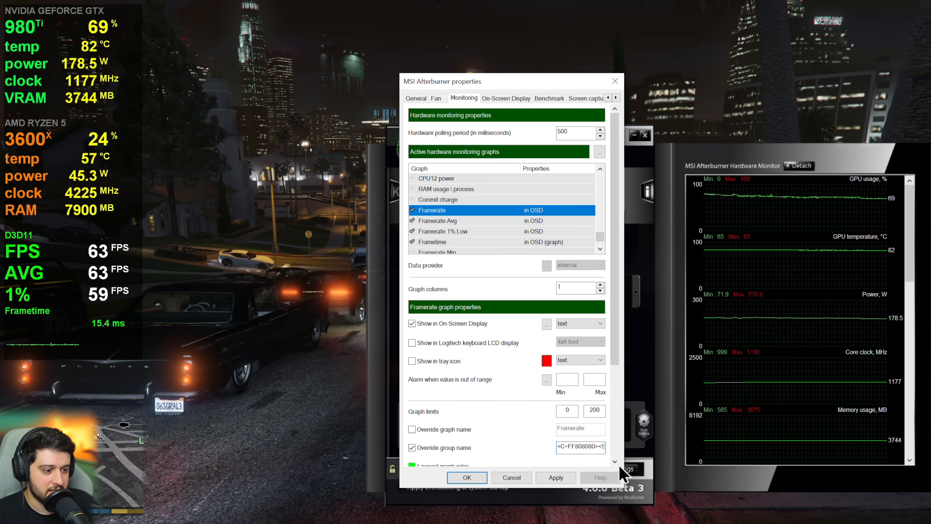
click(559, 477)
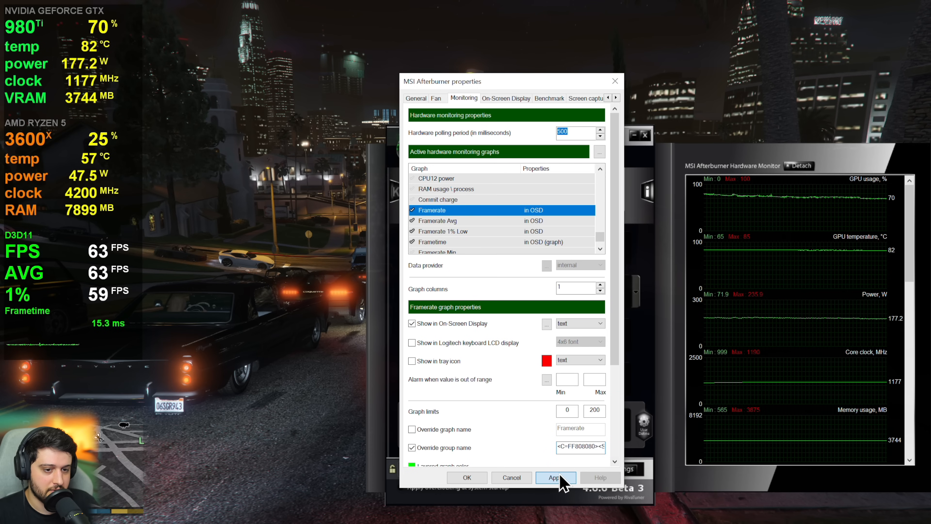
- Look up the green color code in the On-Screen Display layout's colors library, and return to the spot before FPS in the Framerate group name
drag(590, 447, 626, 449)
click(597, 447)
click(594, 445)
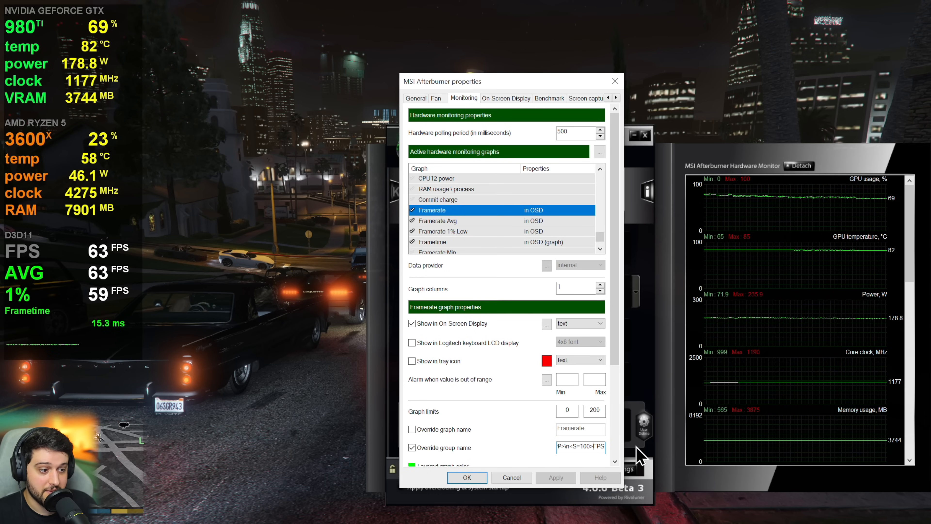
click(547, 323)
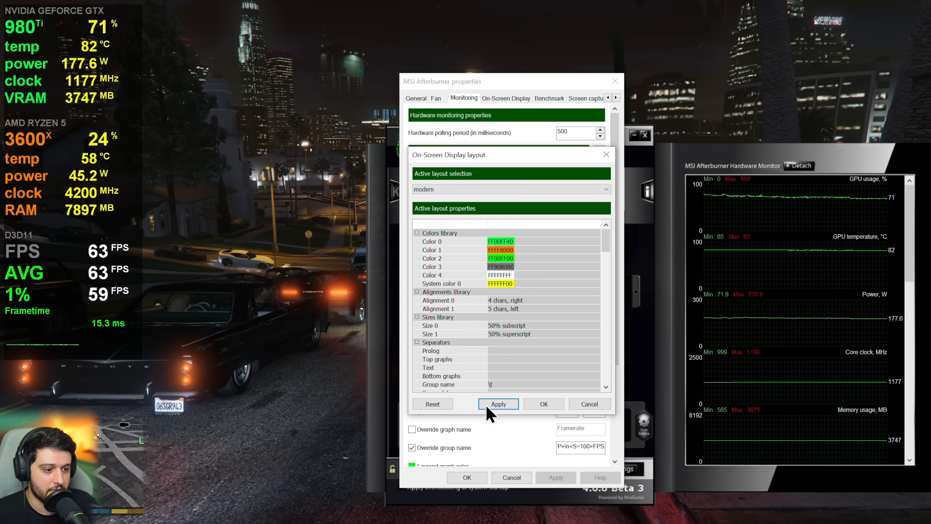
click(543, 406)
click(597, 446)
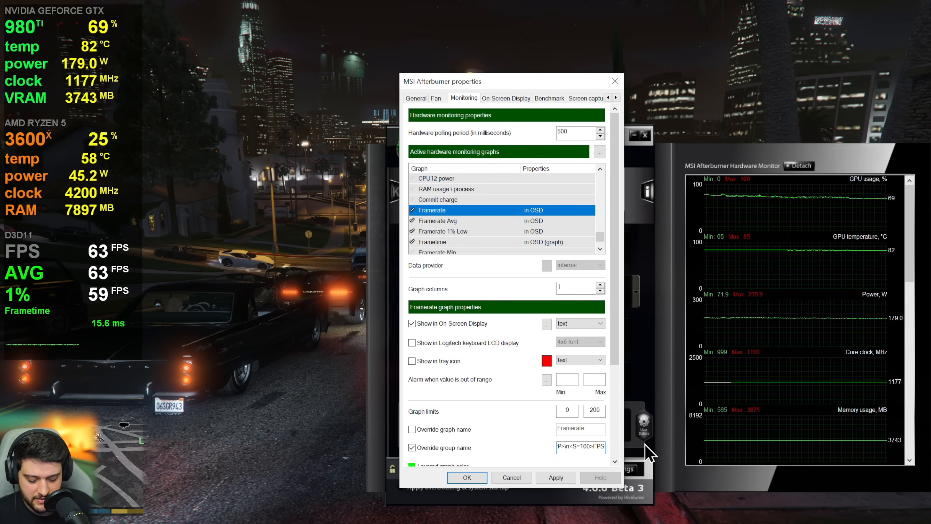
- Insert the green color tag before FPS in the Framerate group name and apply it
click(556, 478)
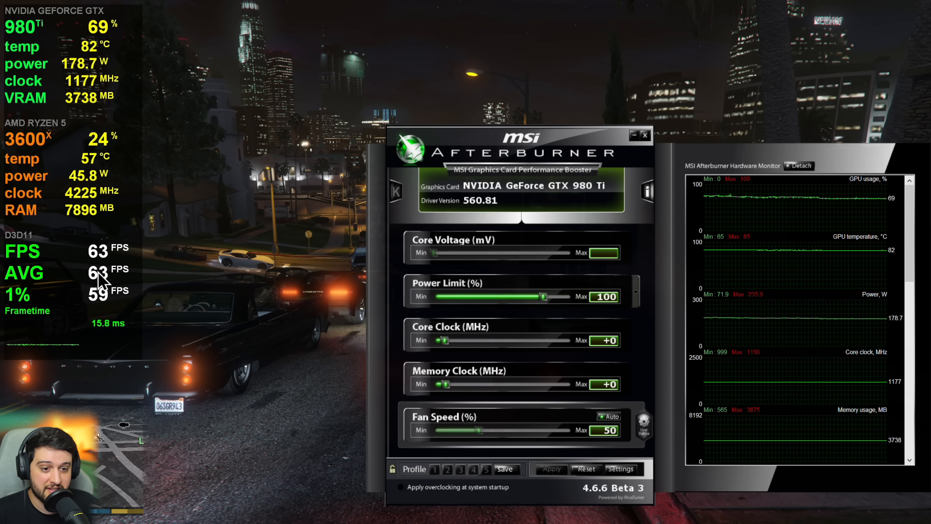
- Reopen the Afterburner monitoring properties and bring up the On-Screen Display layout editor
click(622, 469)
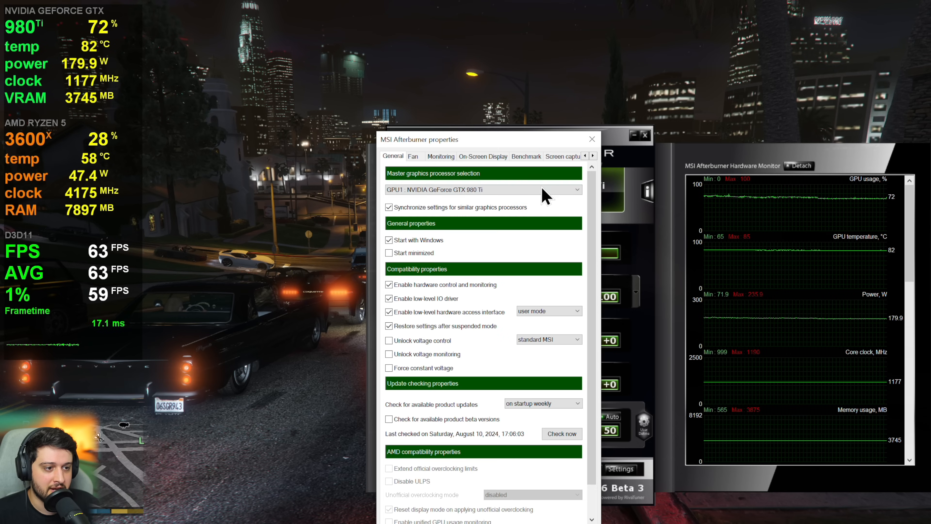
drag(516, 141, 502, 93)
click(427, 103)
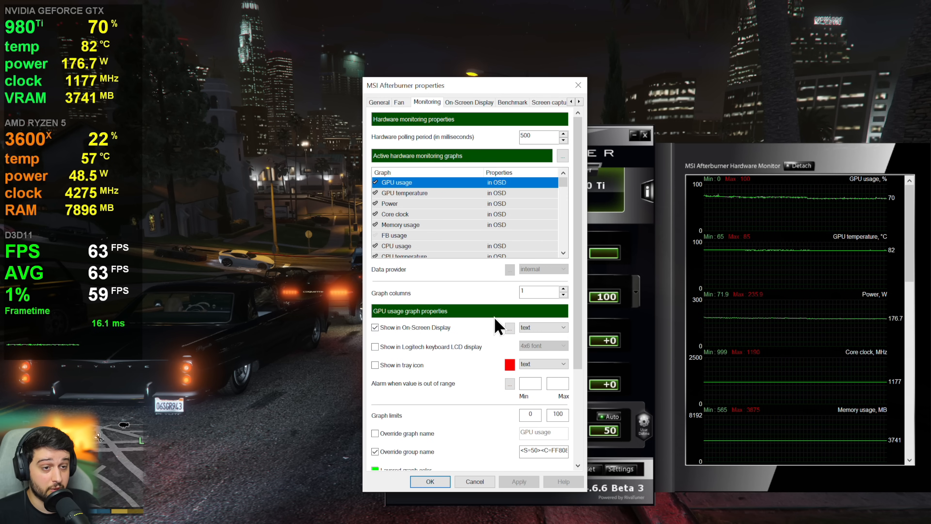
click(510, 328)
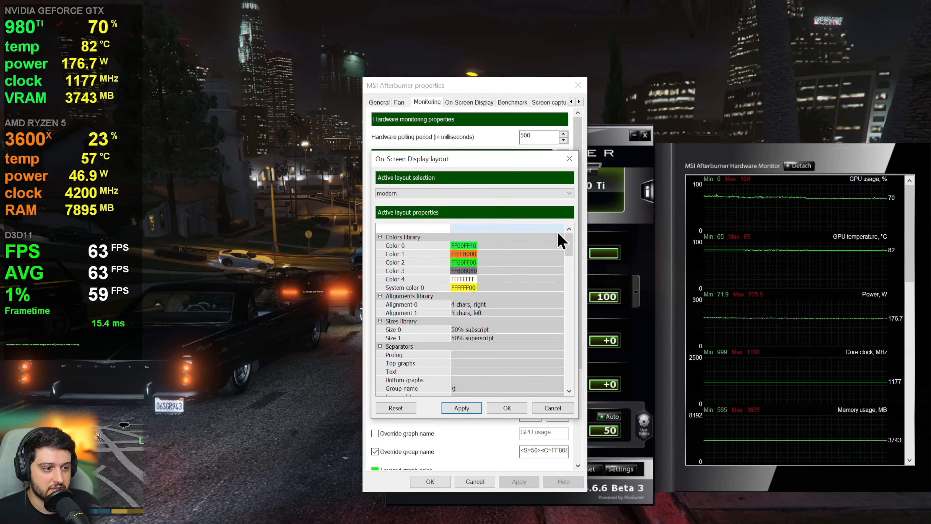
- Set the Framerate Avg value color to gray FF808080 in the modern layout and apply it
drag(568, 239, 584, 318)
click(430, 281)
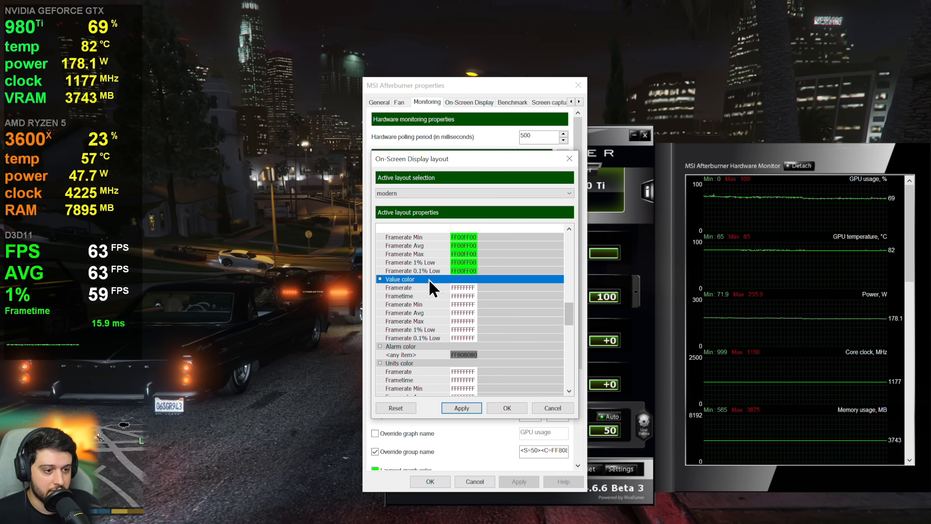
click(432, 287)
click(429, 304)
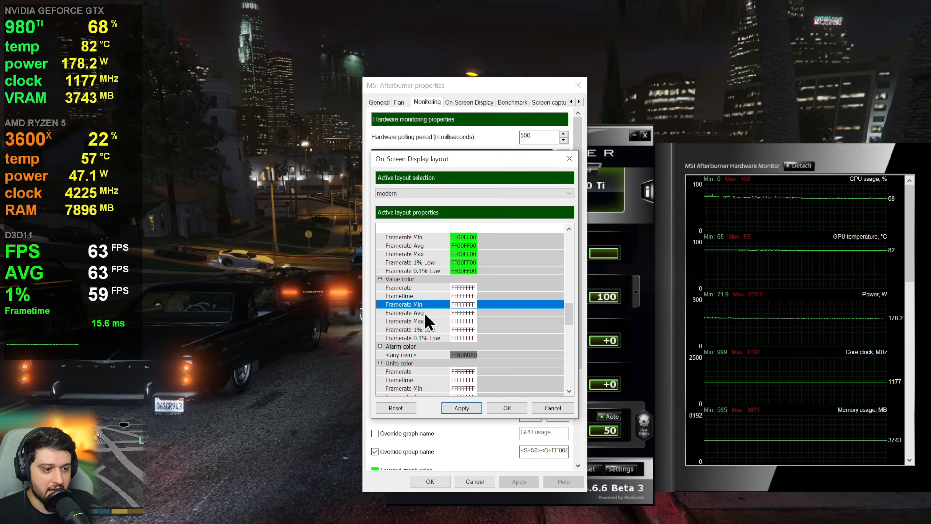
click(424, 313)
click(472, 313)
click(472, 313)
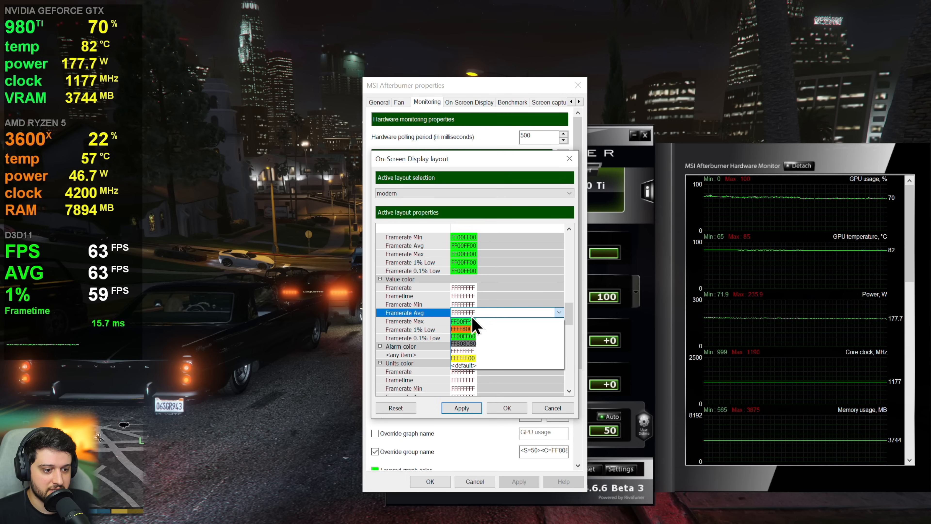
click(465, 345)
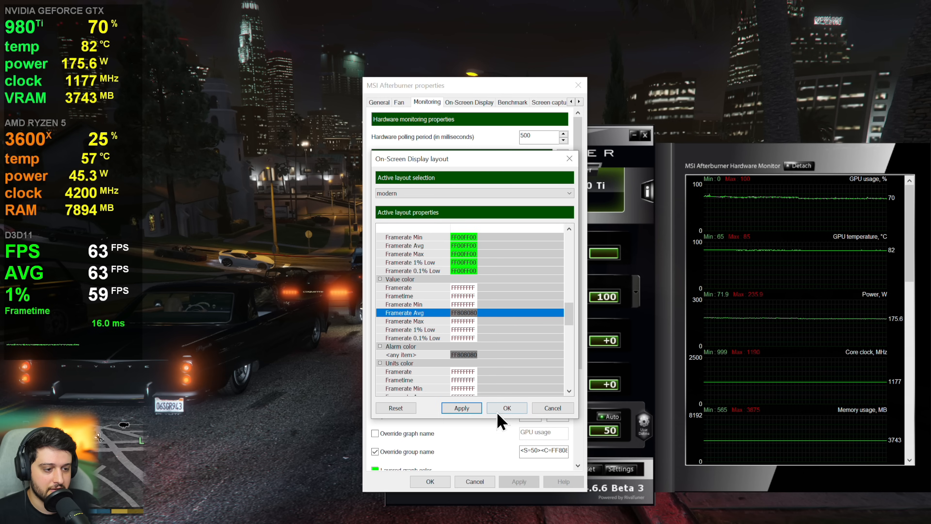
click(470, 410)
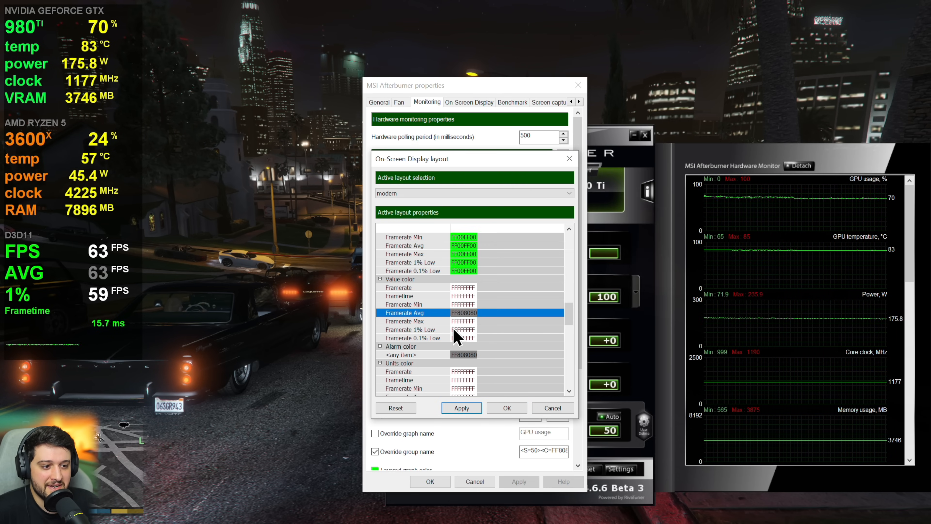
- Set the Framerate 1% Low value color to gray FF808080 and apply it
click(461, 329)
click(463, 330)
click(470, 361)
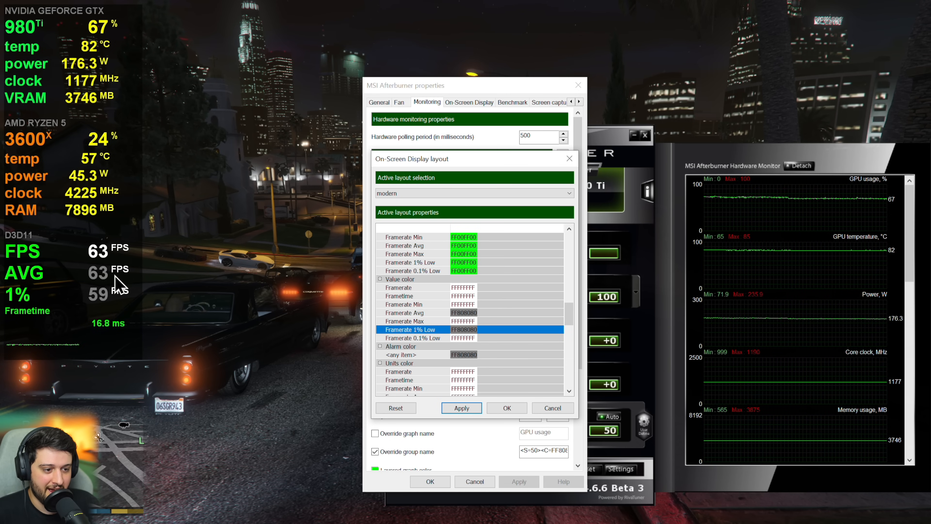
- Set the Framerate Avg units color to green FF00FF00 and apply it
drag(572, 322, 571, 328)
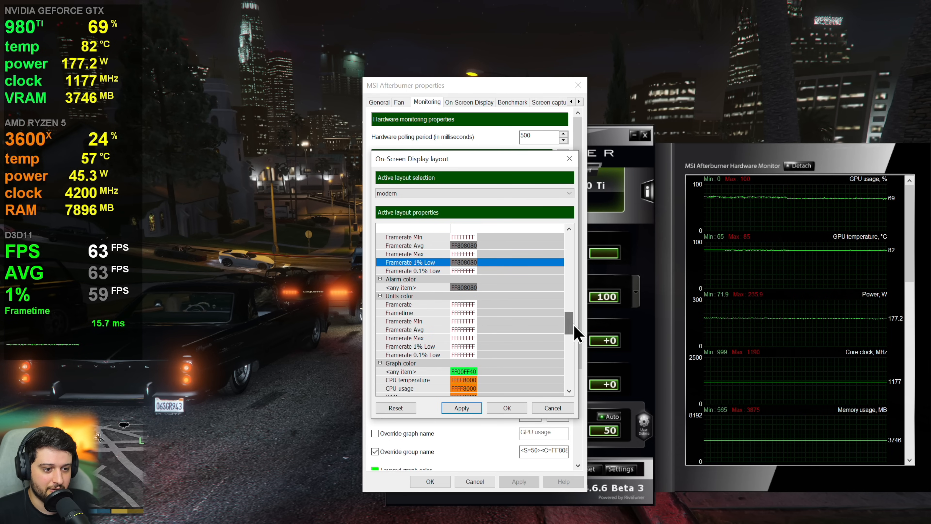
click(469, 332)
click(469, 332)
click(470, 333)
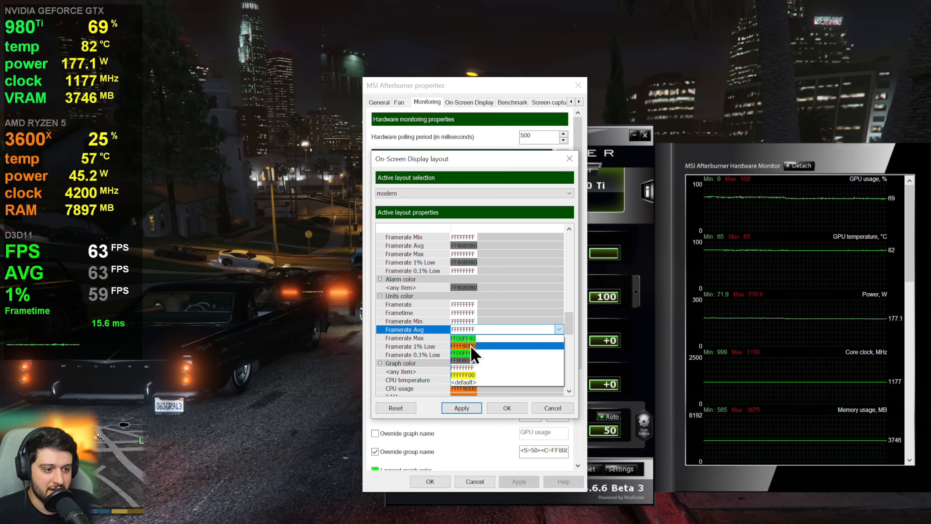
click(471, 353)
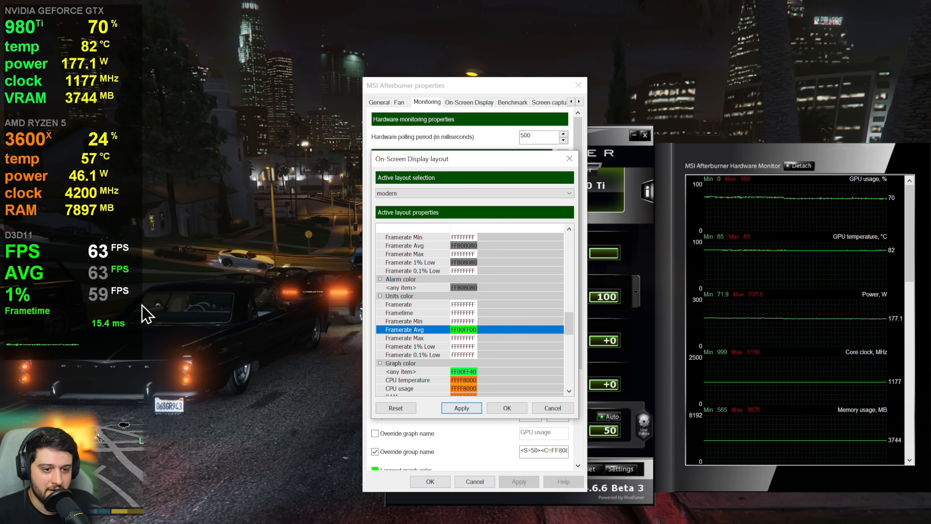
- Set the Framerate 1% Low units color to green FF00FF00 and apply it
click(468, 348)
click(469, 348)
click(469, 348)
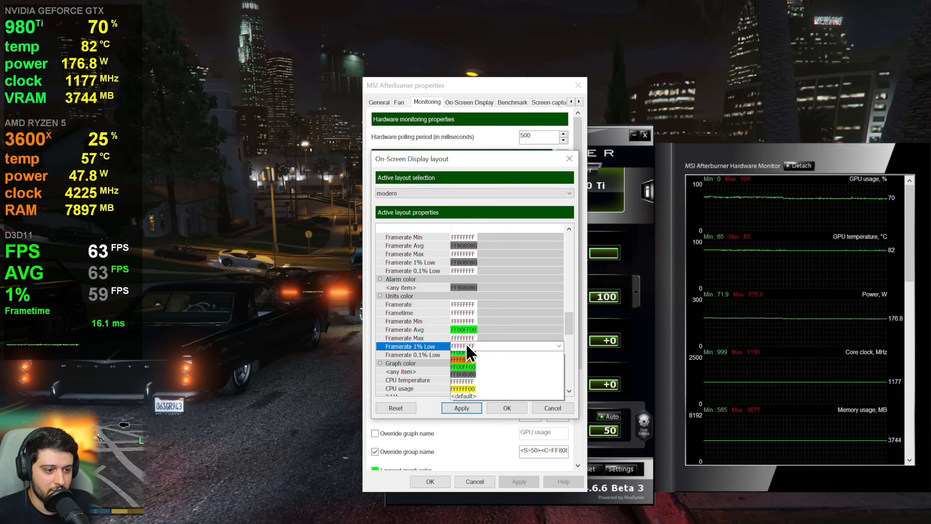
click(468, 369)
click(468, 411)
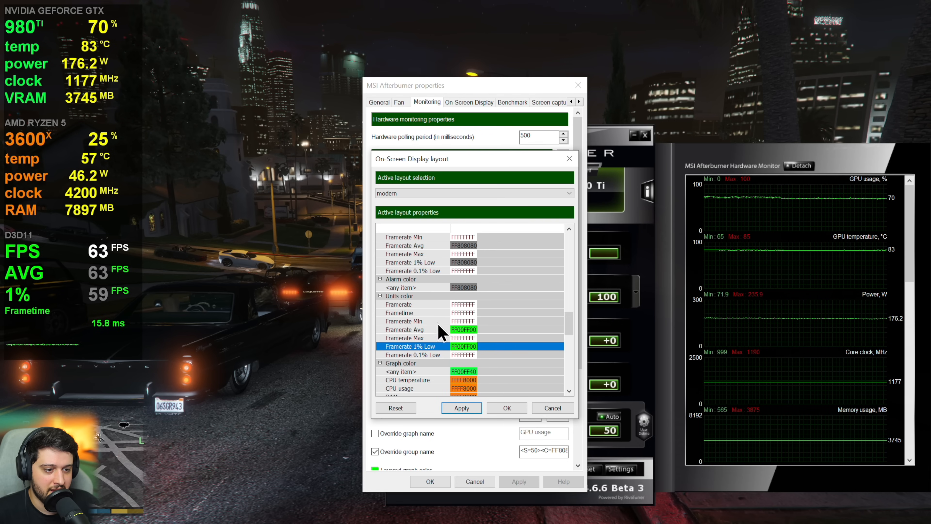
- Set the Framerate units color to green FF00FF00, then save the layout and close the Afterburner properties
click(416, 307)
click(458, 304)
click(464, 328)
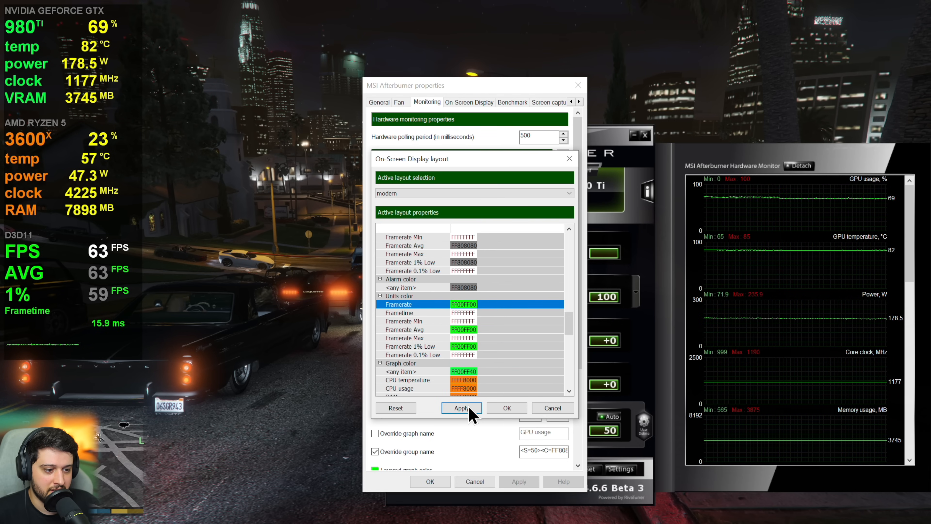
click(515, 413)
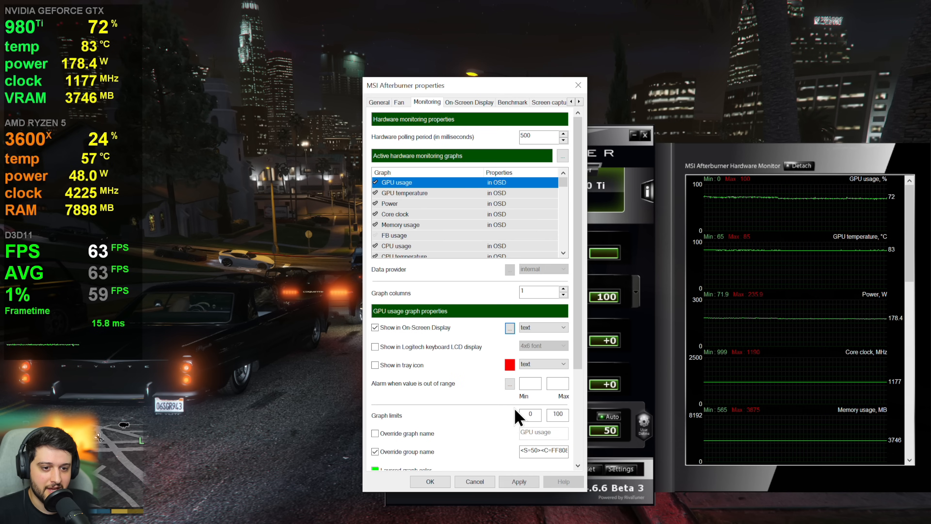
click(430, 481)
- Switch to Grand Theft Auto V and drive around to examine the on-screen display during gameplay
click(248, 294)
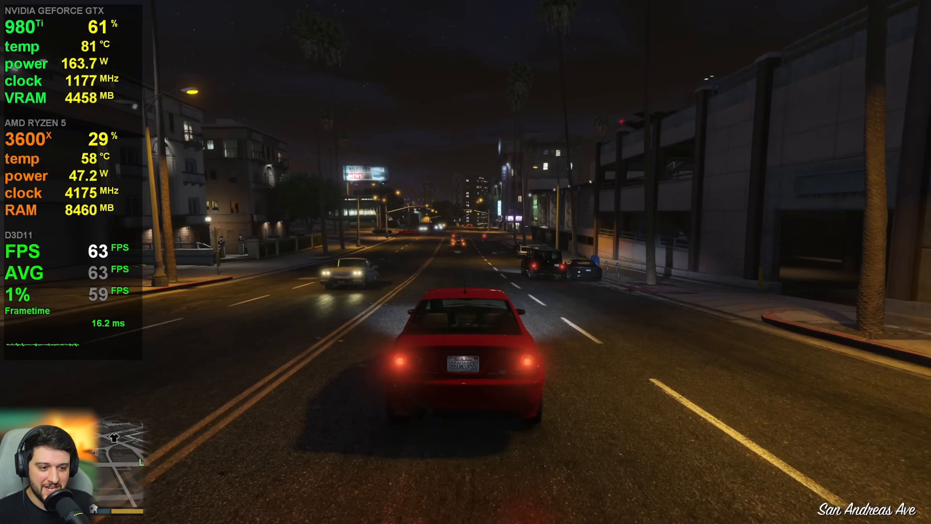
key(w)
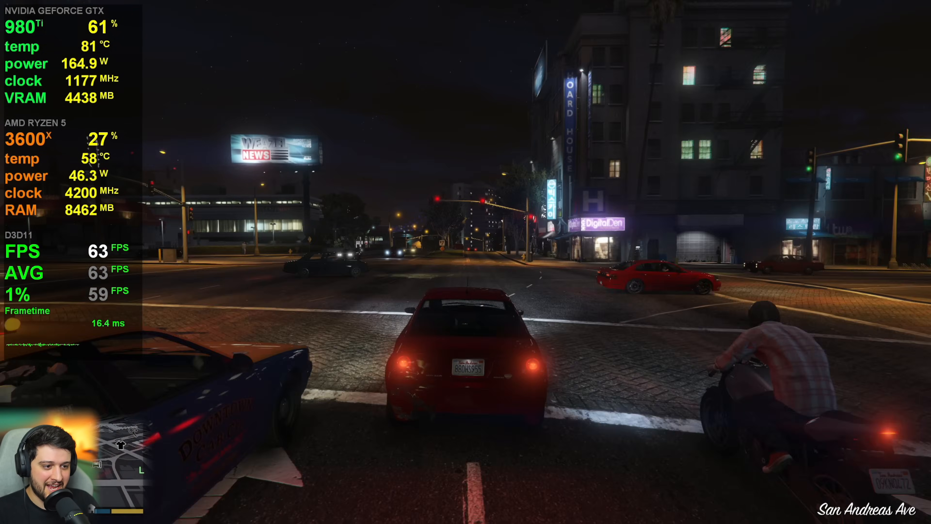
key(w)
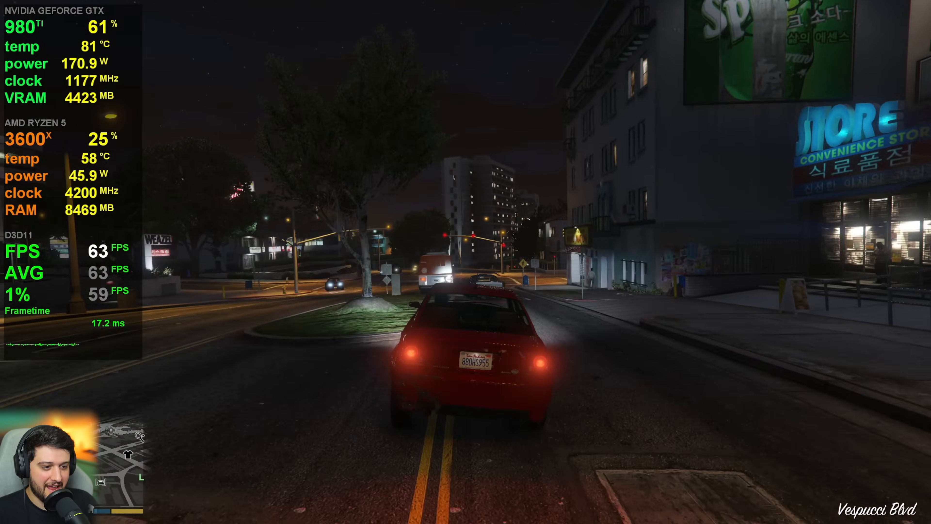
key(a)
key(w)
key(d)
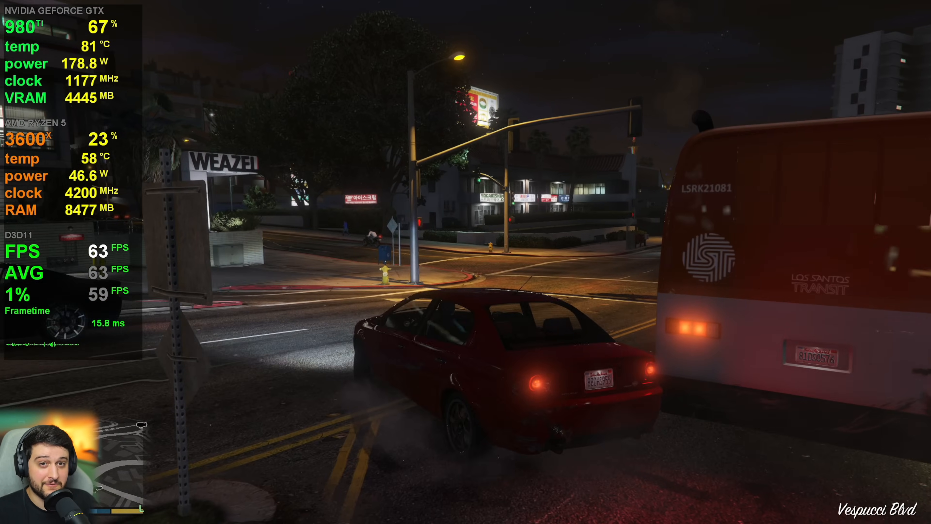
key(w)
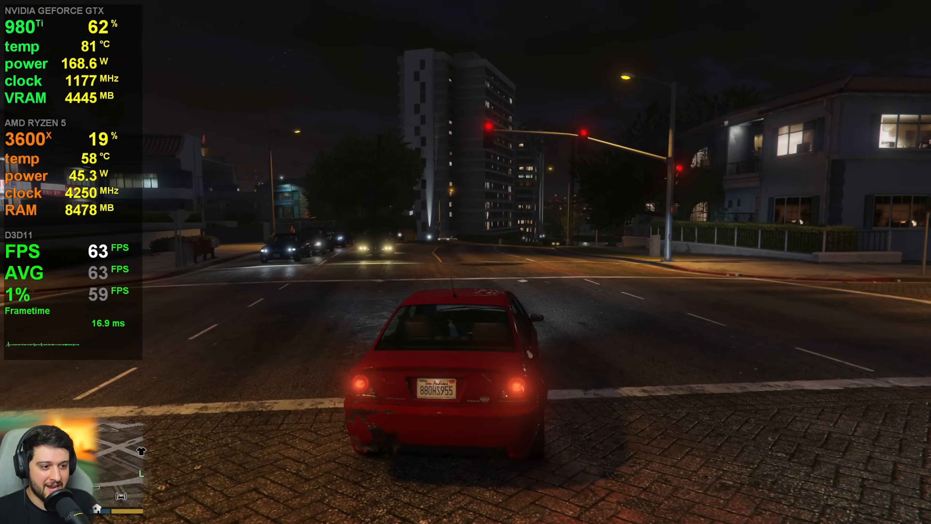
key(w)
key(d)
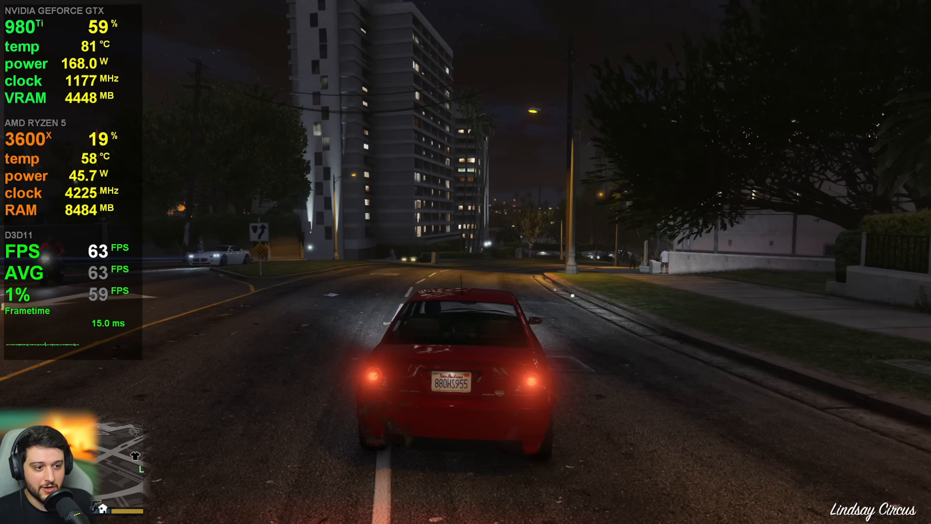
key(w)
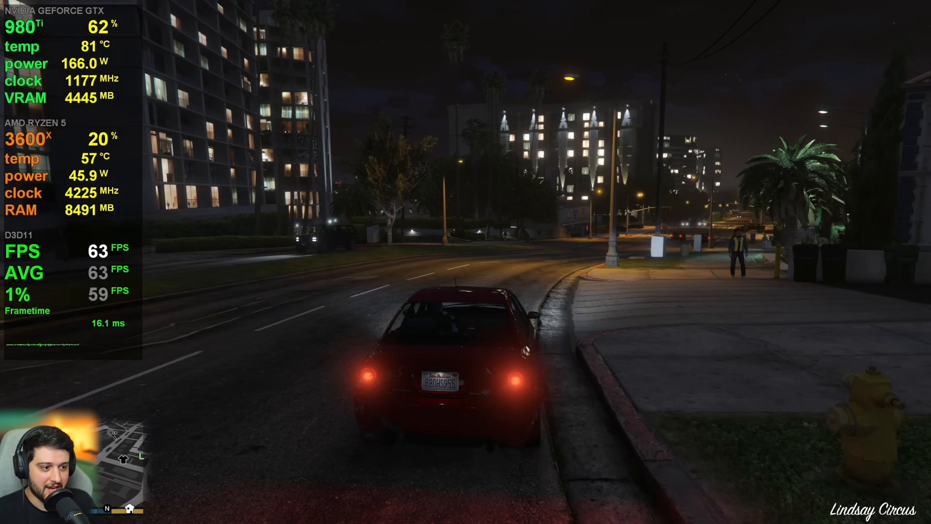
key(w)
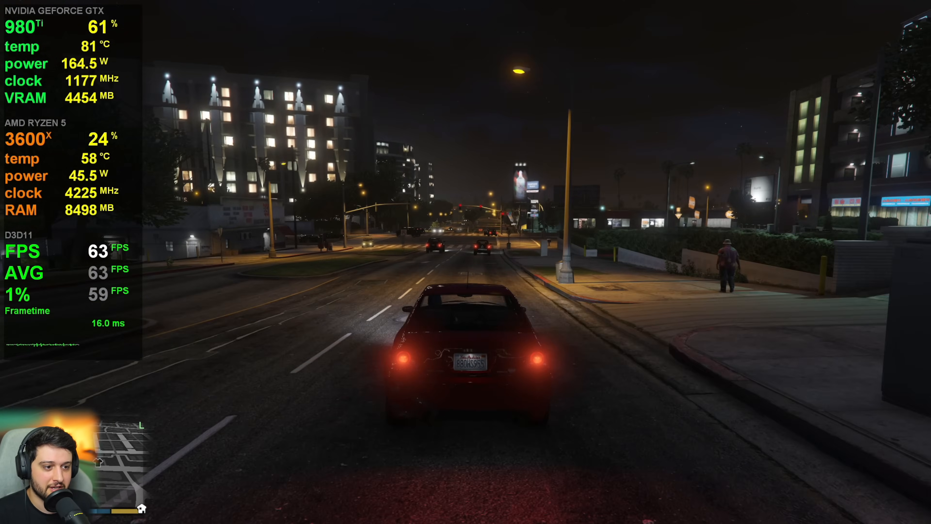
key(w)
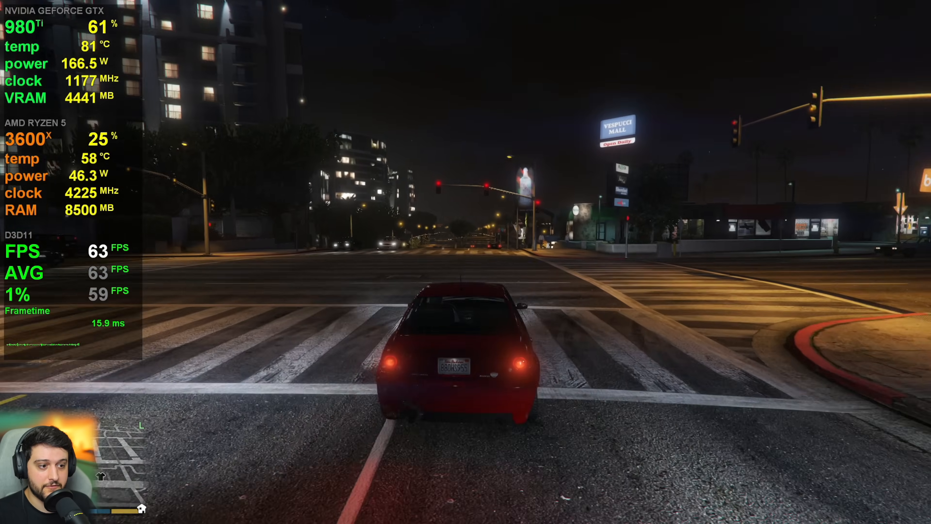
key(w)
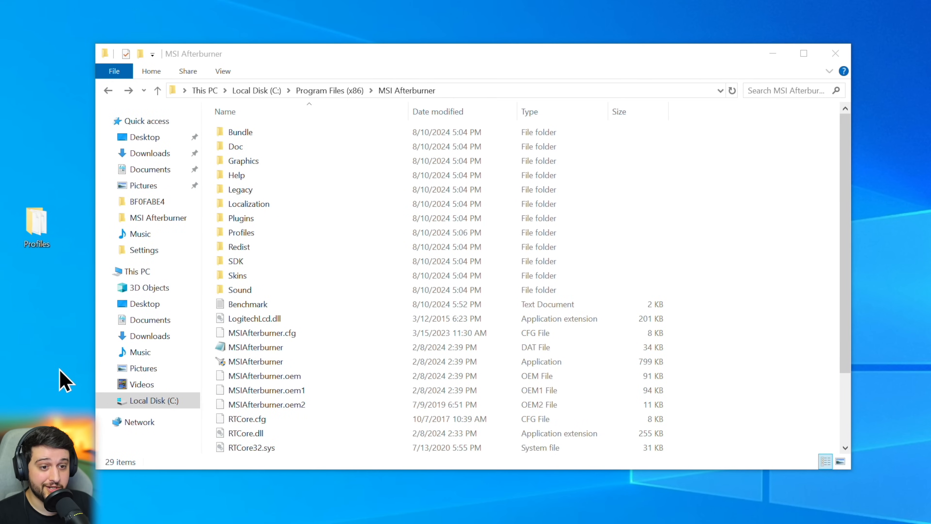
- In File Explorer, move the desktop's Profiles folder into the MSI Afterburner program folder, replacing the existing files with administrator permission
double_click(40, 242)
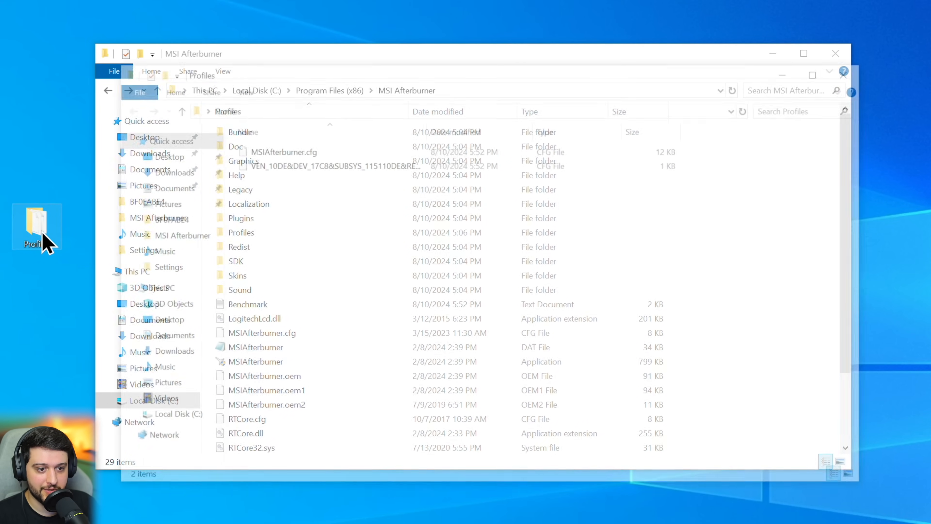
drag(345, 200, 326, 208)
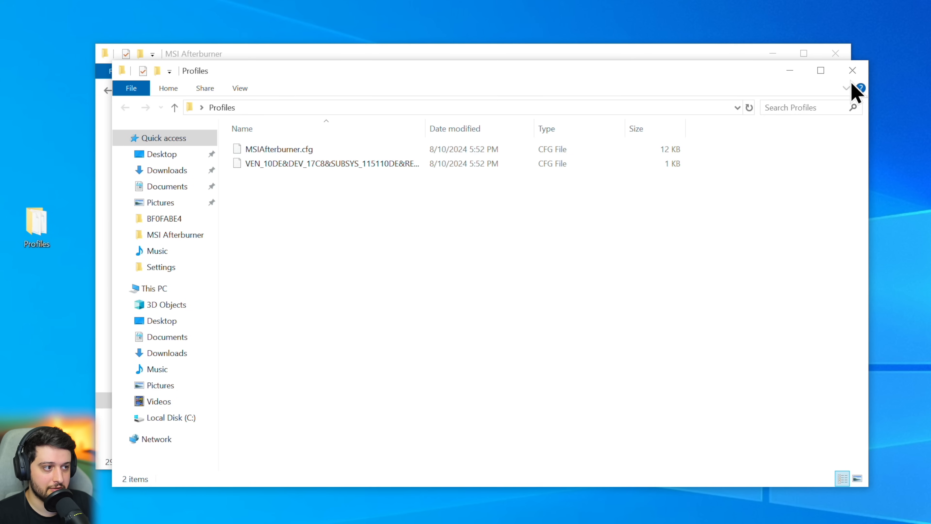
click(853, 70)
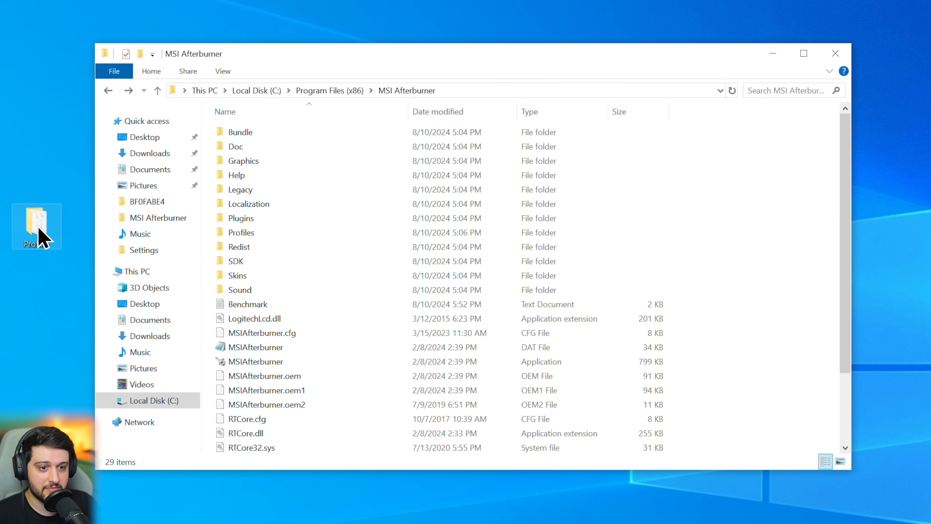
drag(41, 237, 730, 237)
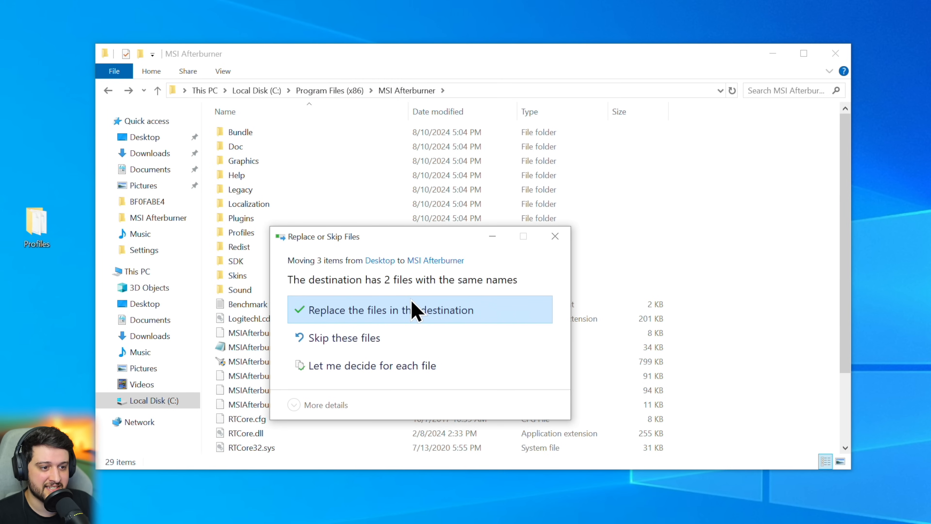
click(349, 318)
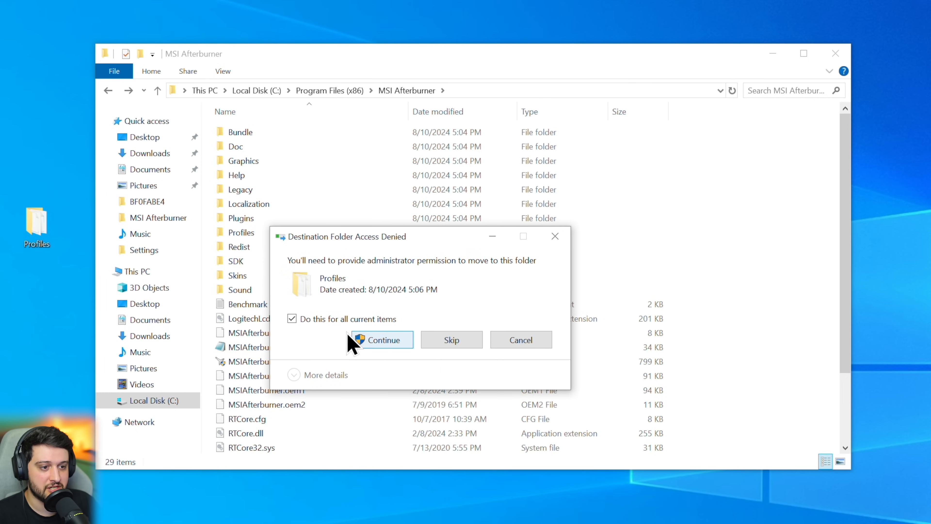
click(381, 341)
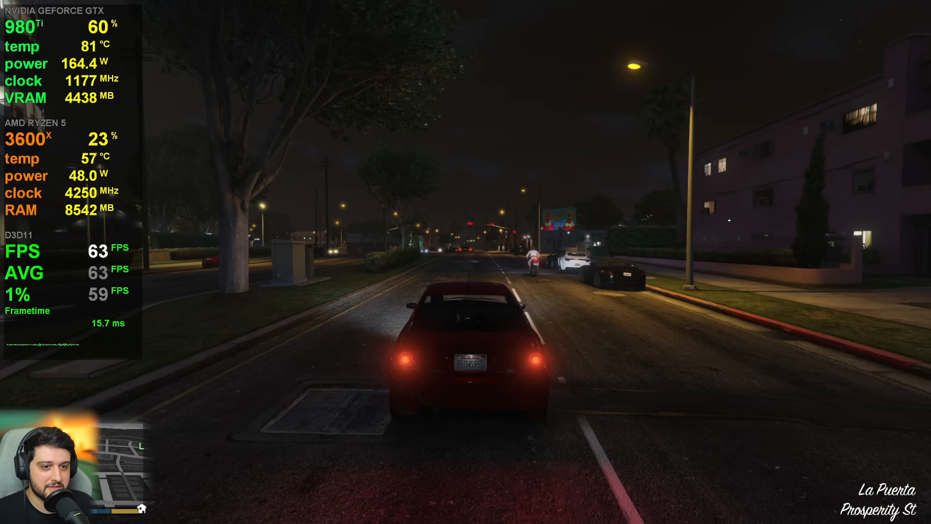
- Pause the game and turn off VSync in its graphics settings
key(Escape)
click(562, 102)
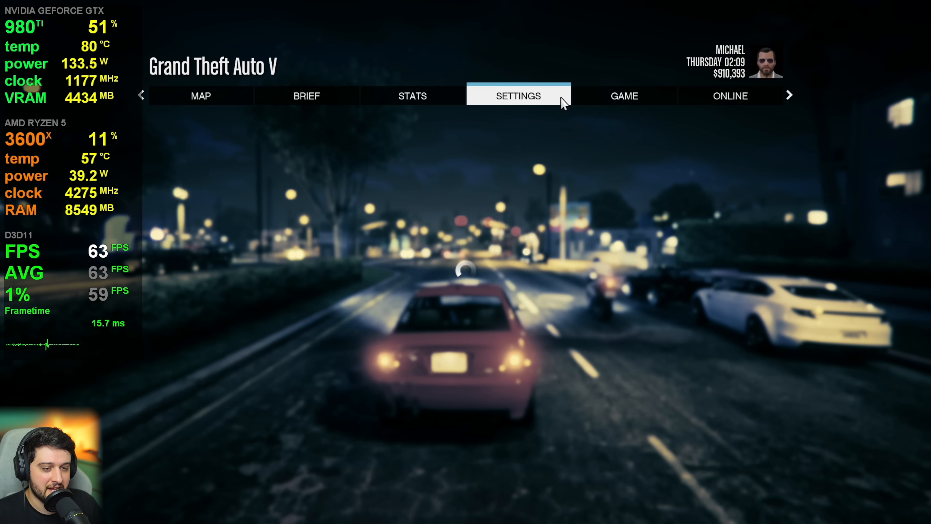
click(234, 247)
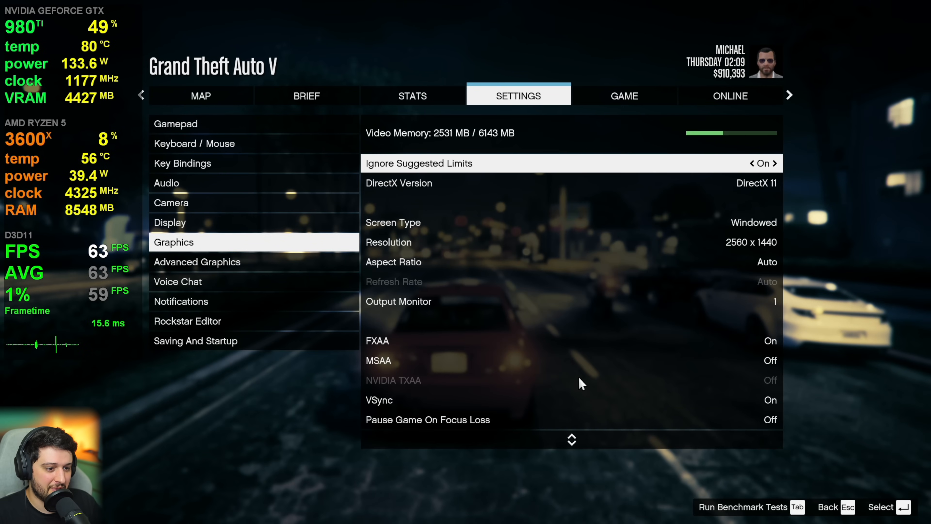
click(556, 404)
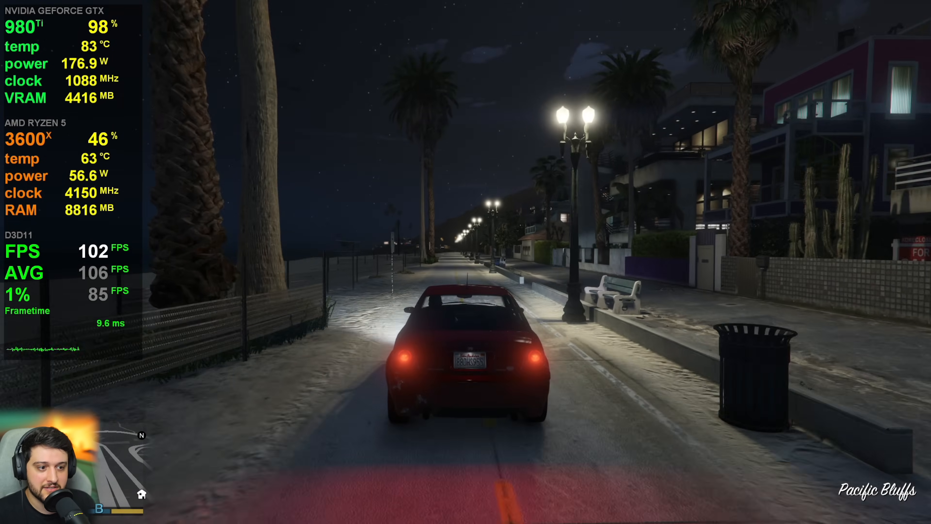
- Switch to another car and drive off-road through the hills to examine the on-screen display's performance readings during gameplay
key(f)
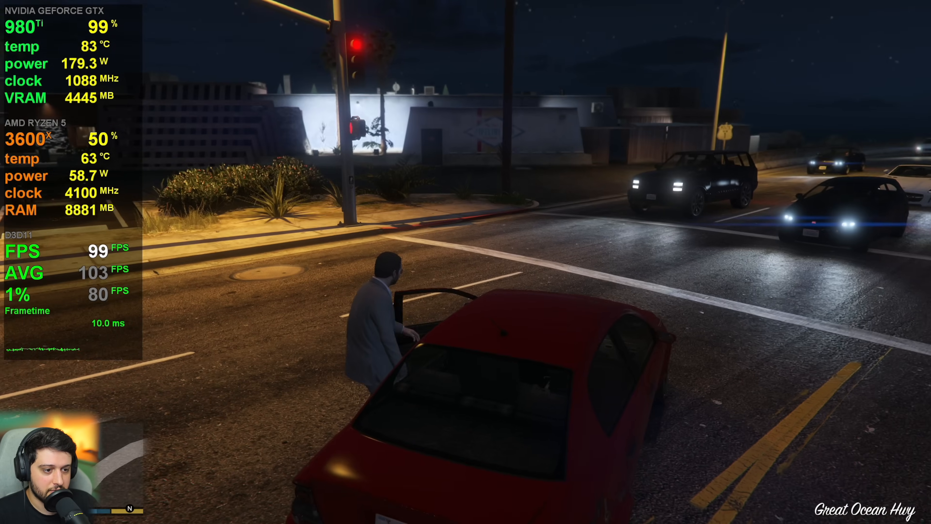
key(w)
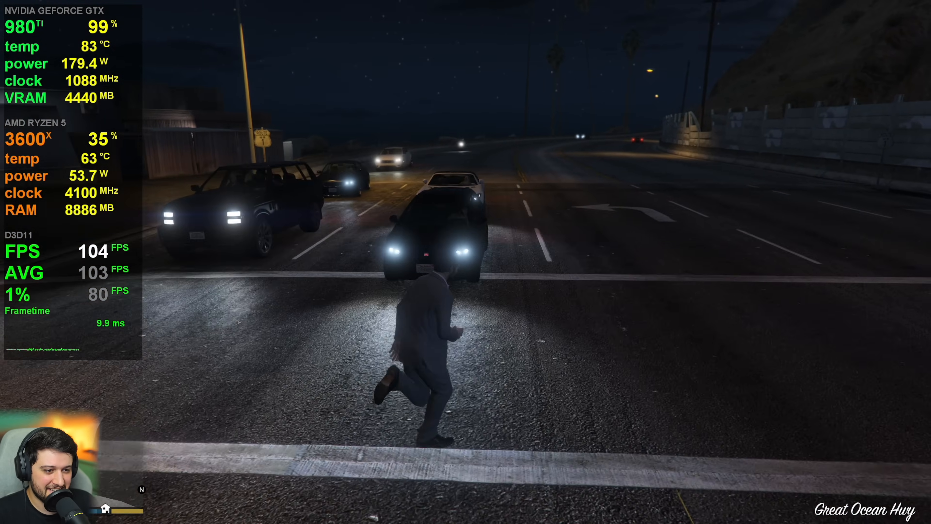
key(f)
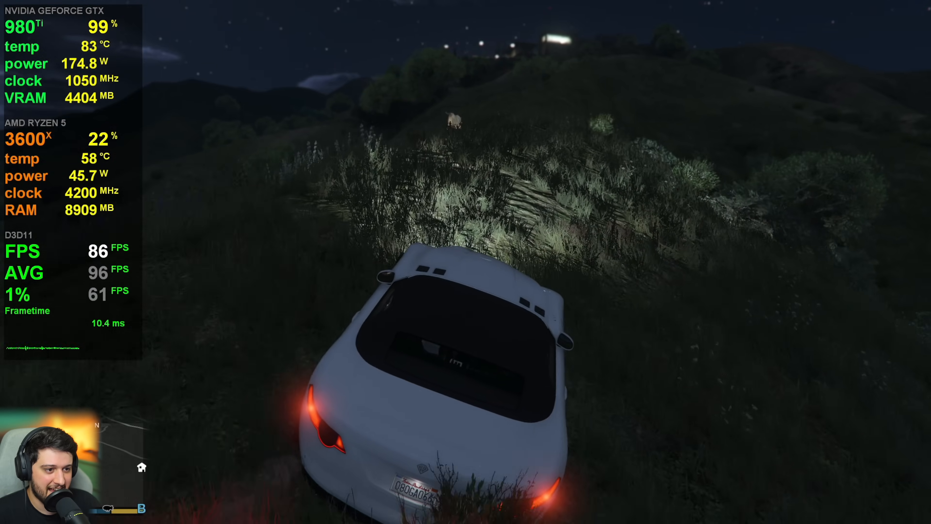
key(w)
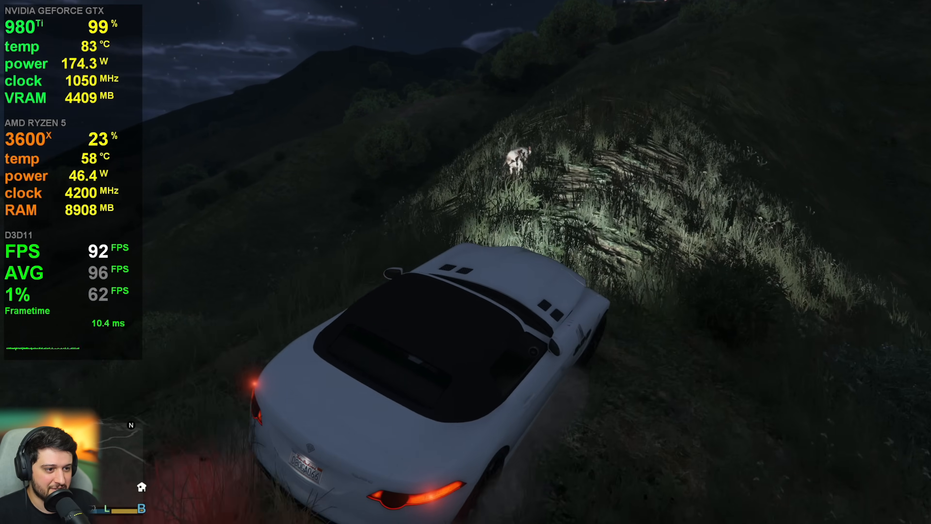
key(w)
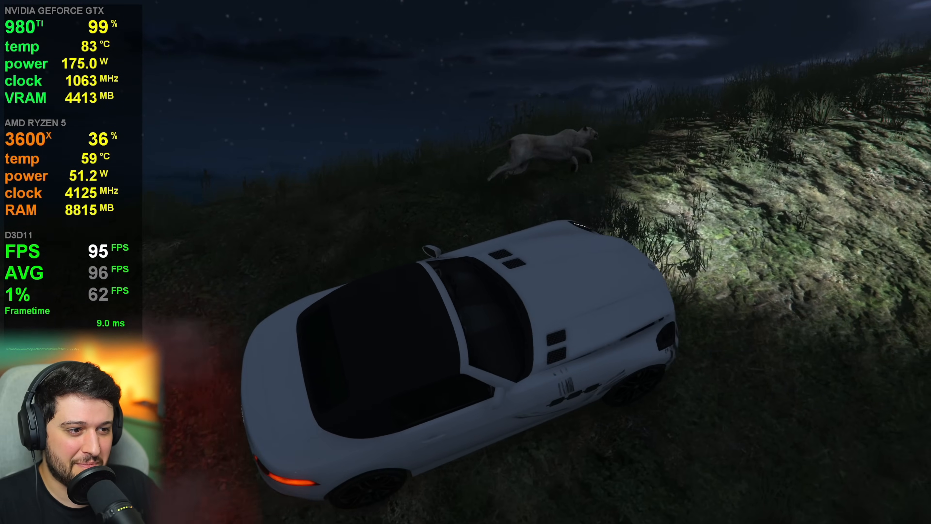
key(w)
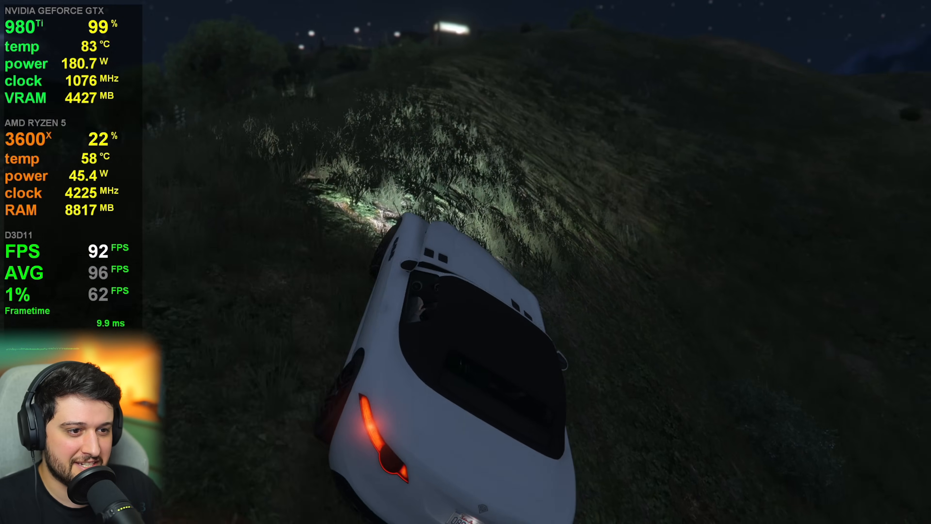